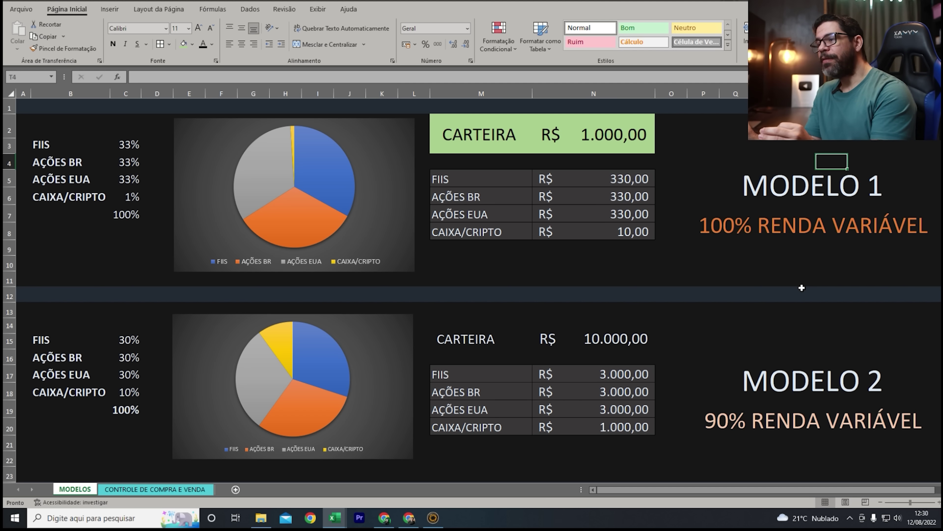
Review the MODELO 1–4 titles and Modelo 1's 100% RENDA VARIÁVEL caption.
left_click(772, 191)
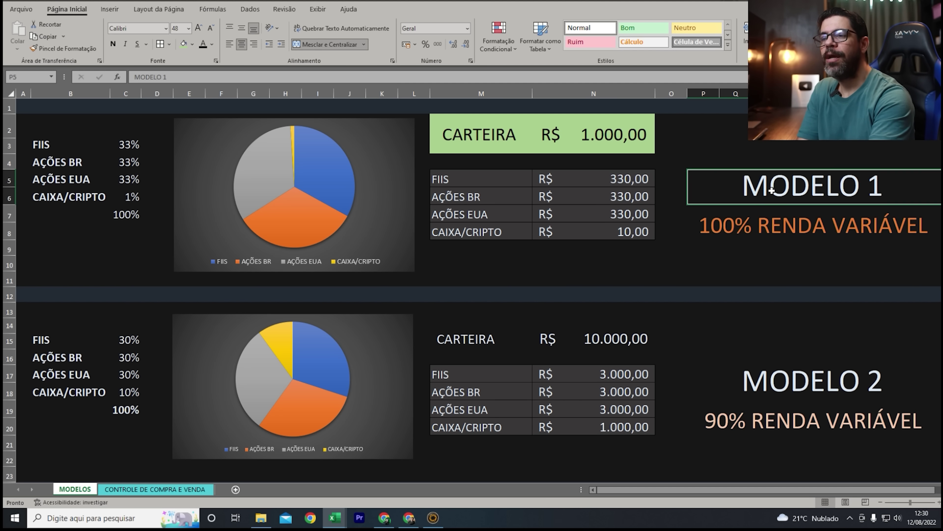
left_click(796, 377)
scroll(737, 355, "down", 6)
scroll(786, 352, "down", 2)
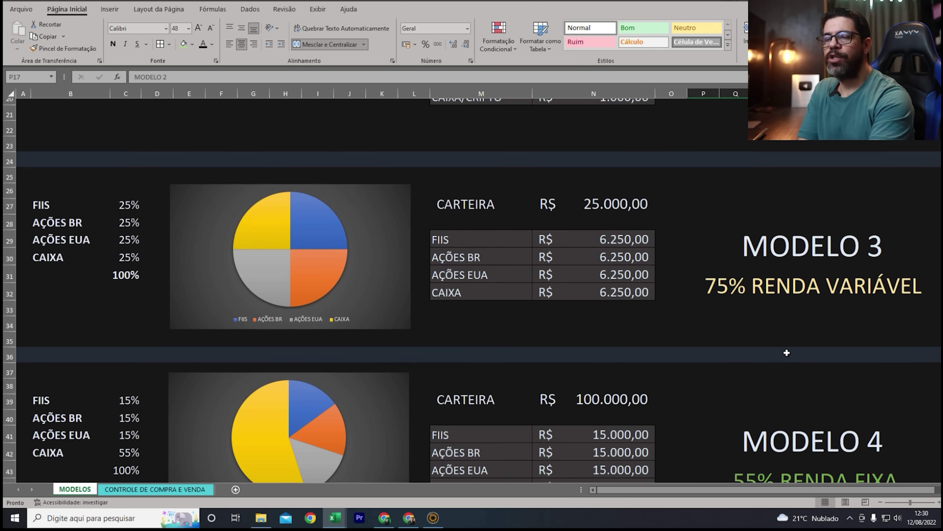
scroll(784, 246, "down", 1)
left_click(788, 173)
left_click(788, 351)
scroll(799, 298, "up", 8)
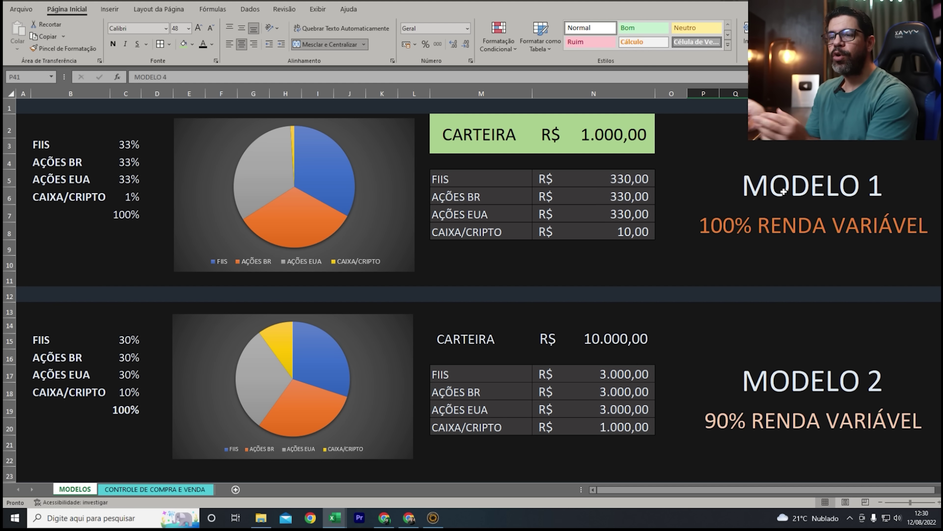
left_click(783, 191)
left_click(749, 226)
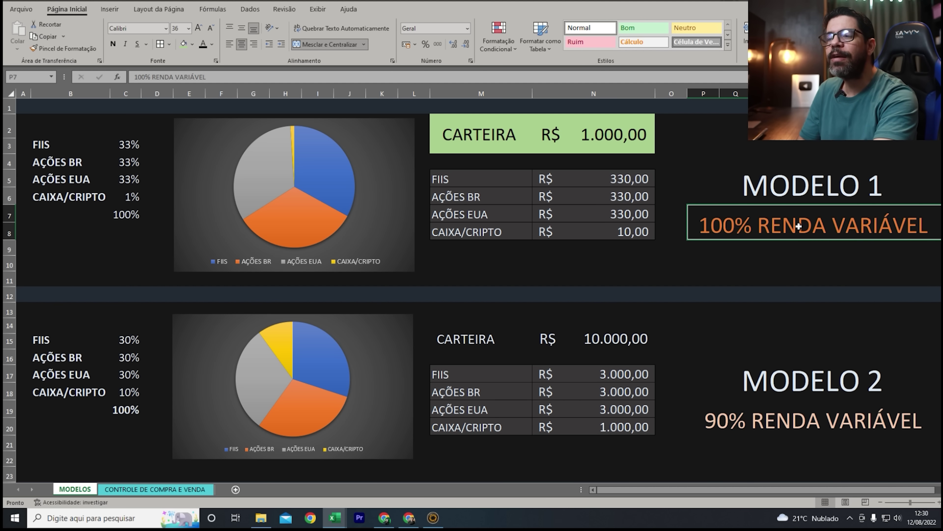
Review Modelo 1's allocations: FIIS, AÇÕES BR, AÇÕES EUA 33% each, CAIXA/CRIPTO 1%.
left_click(126, 144)
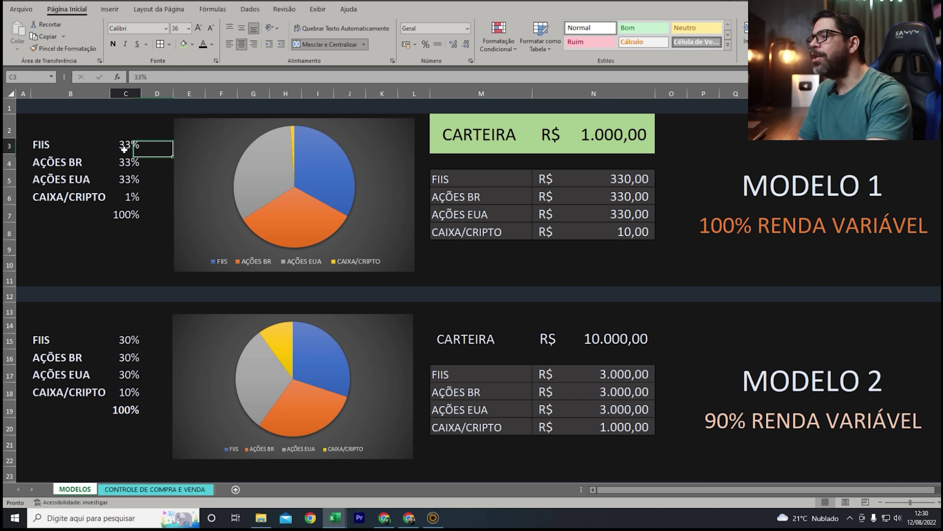
left_click(127, 167)
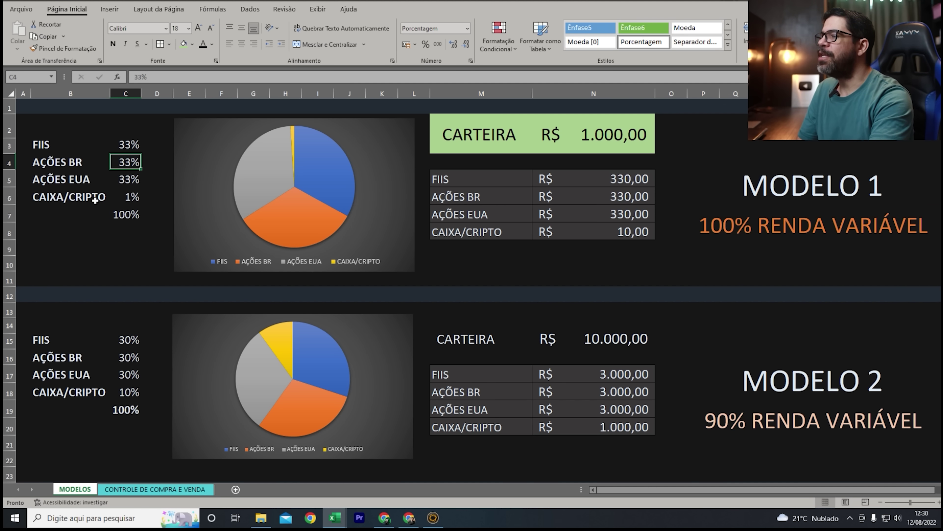
left_click(125, 184)
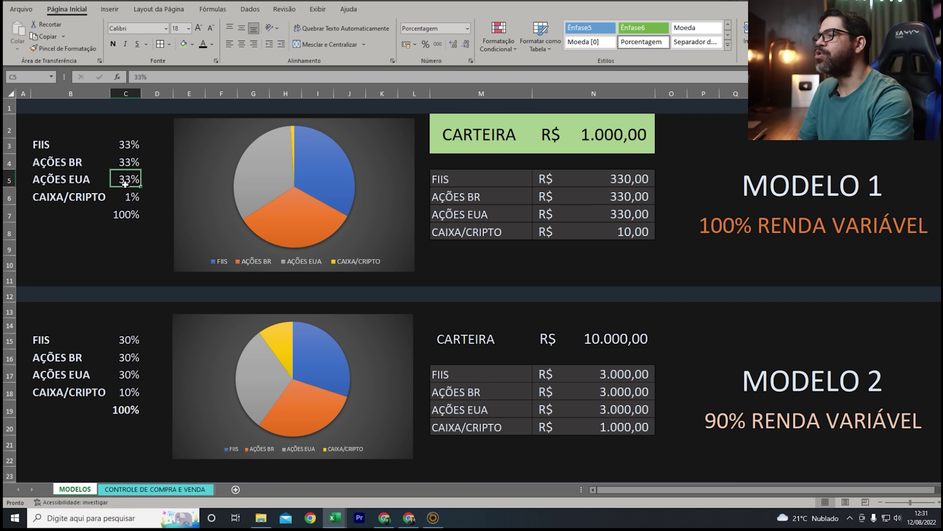
left_click(125, 204)
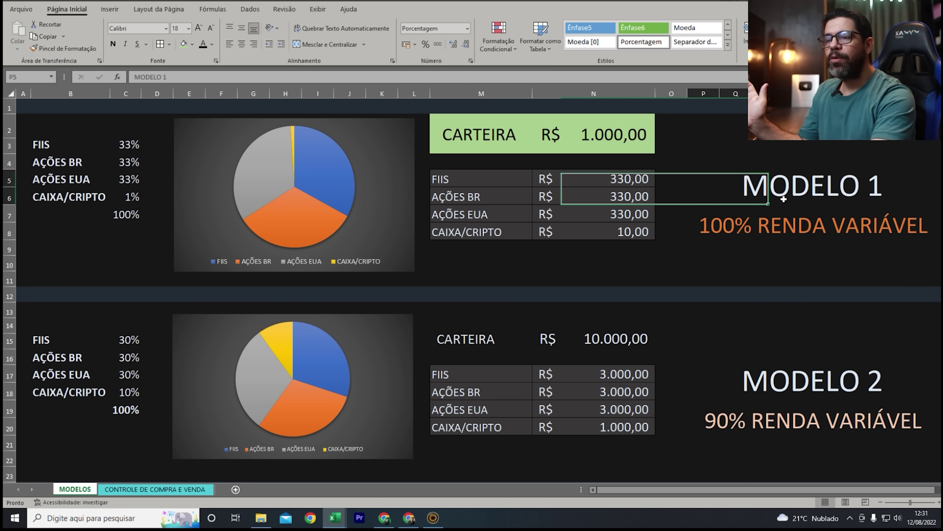
left_click(764, 223)
key("Up")
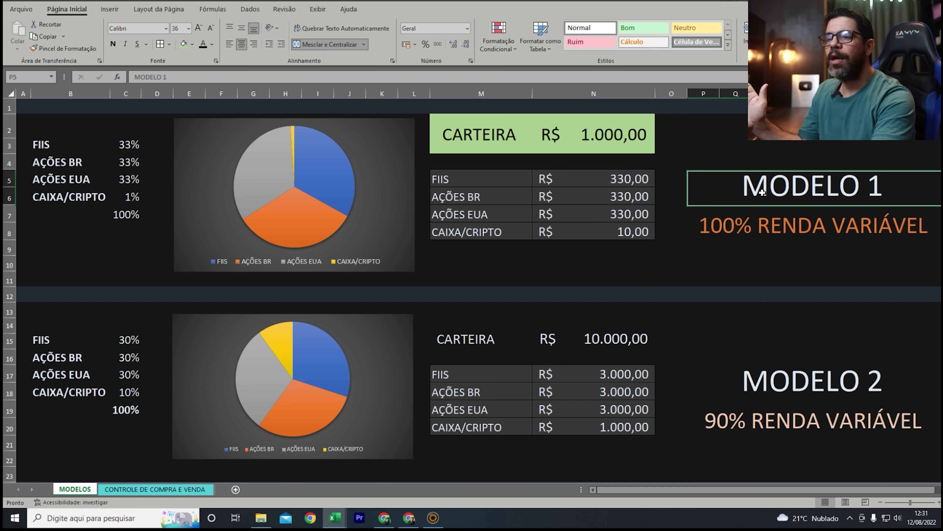
key("Down")
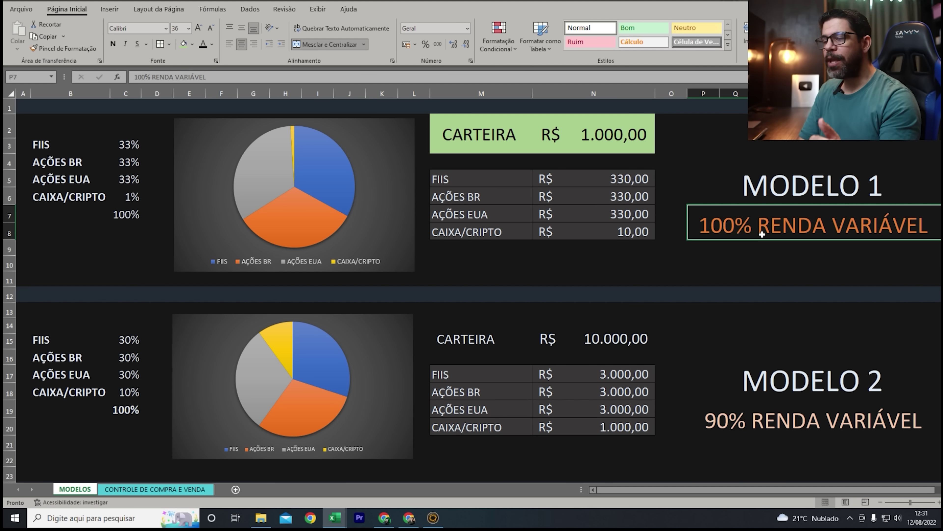
Look over Modelo 2's 90% RENDA VARIÁVEL caption and CAIXA/CRIPTO label, then Modelo 3's 75% caption.
left_click(780, 426)
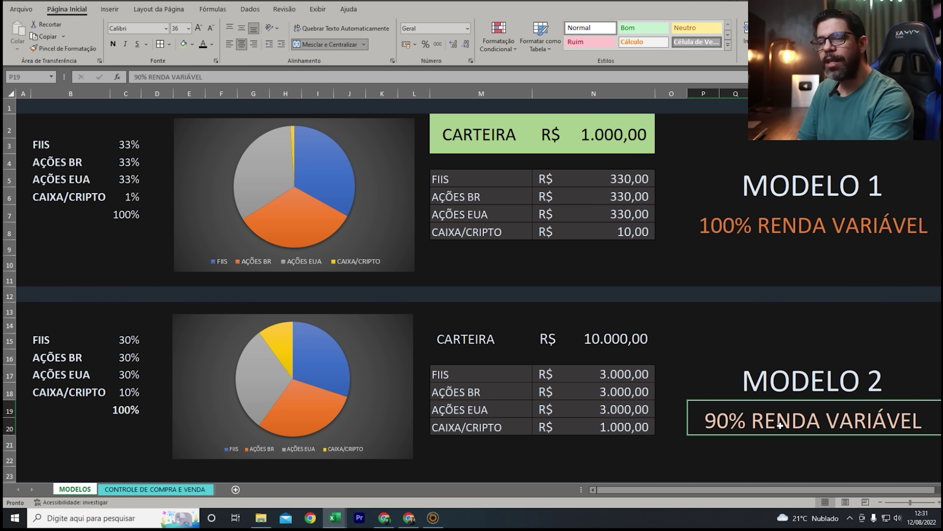
left_click(59, 400)
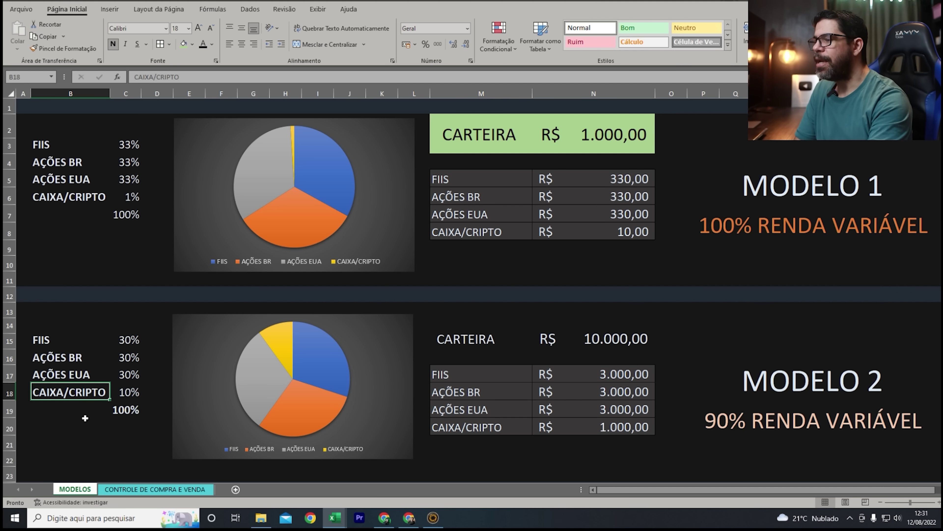
left_click(771, 385)
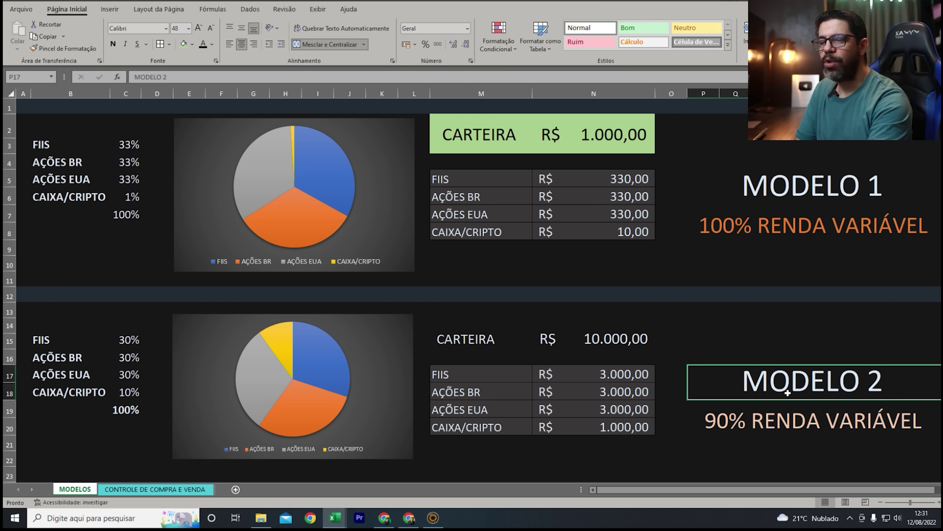
scroll(768, 372, "down", 6)
left_click(771, 299)
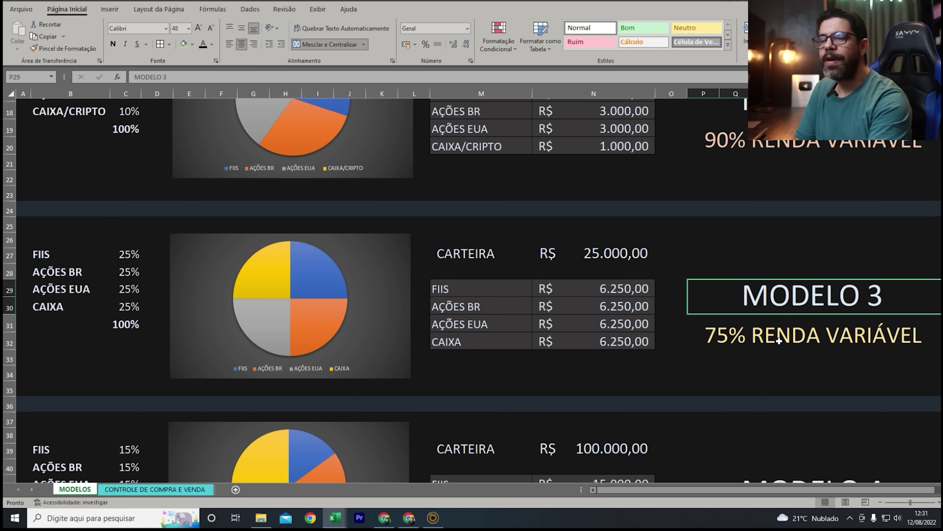
left_click(778, 341)
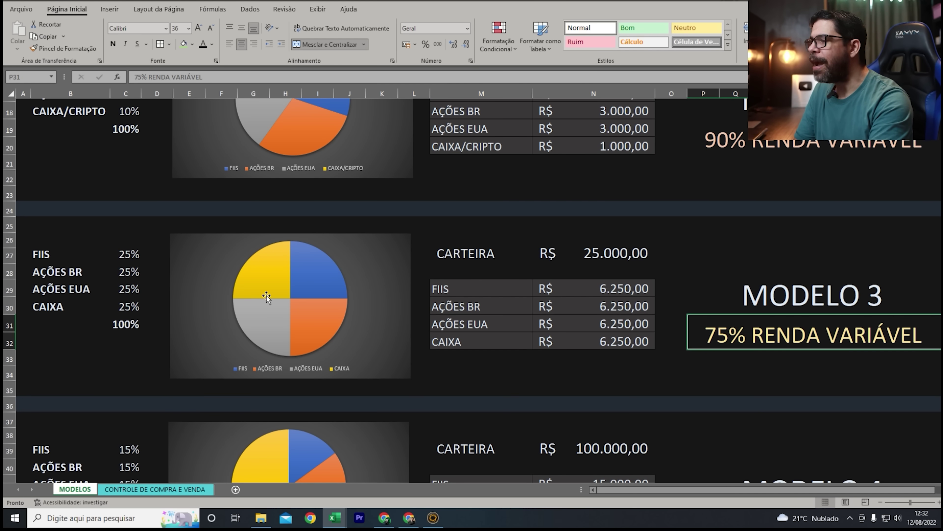
Review Modelo 3's four 25% allocations: FIIS, AÇÕES BR, AÇÕES EUA and CAIXA.
left_click(129, 254)
left_click(125, 275)
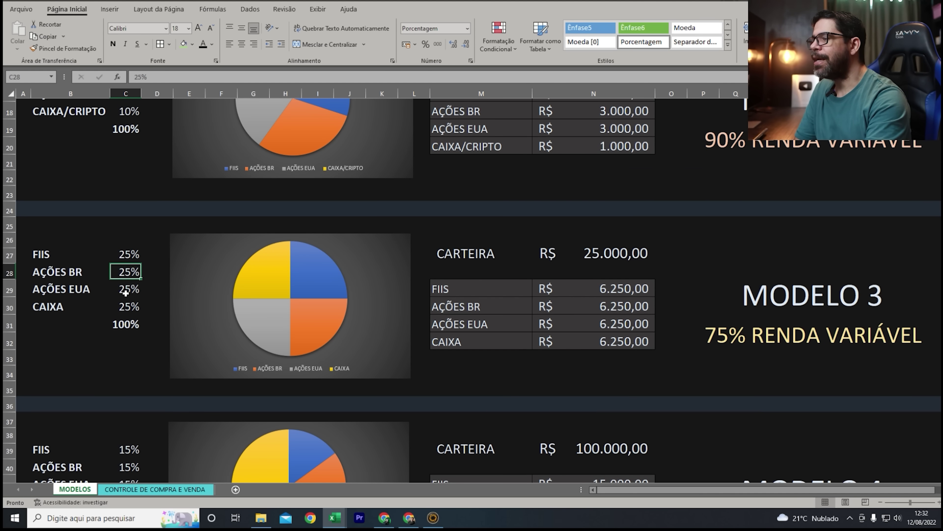
left_click(126, 293)
left_click(131, 308)
left_click(130, 260)
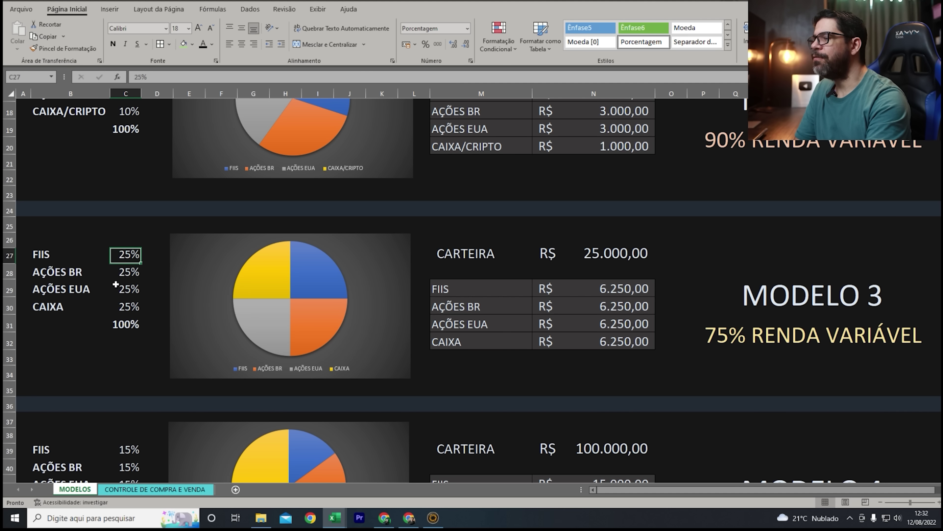
left_click(131, 279)
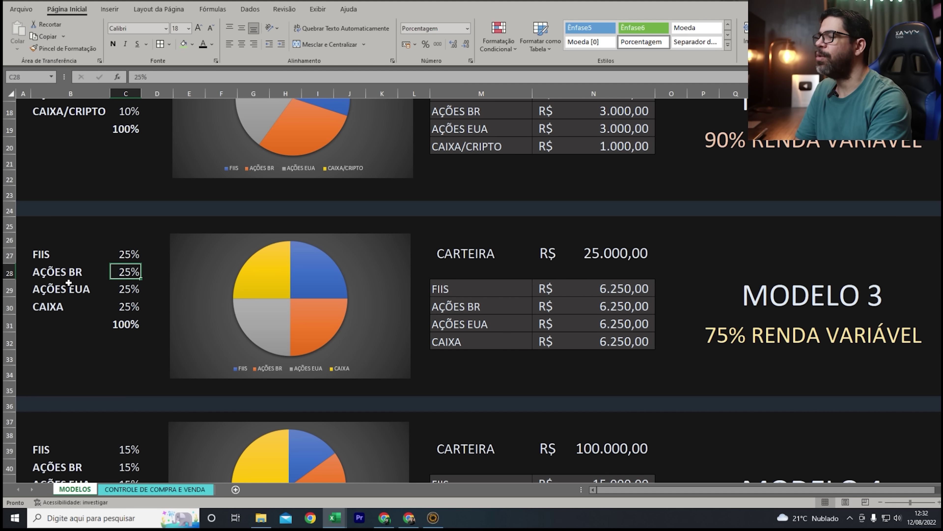
key("Down")
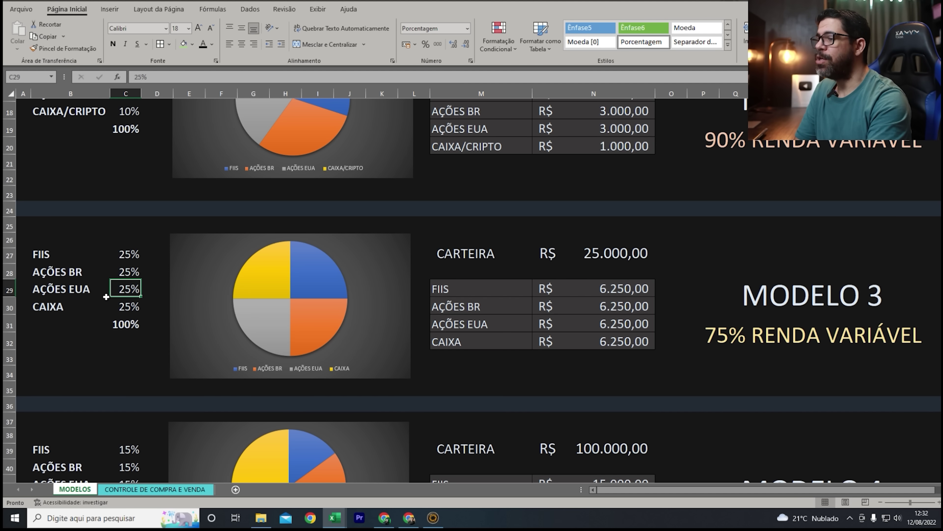
left_click(125, 313)
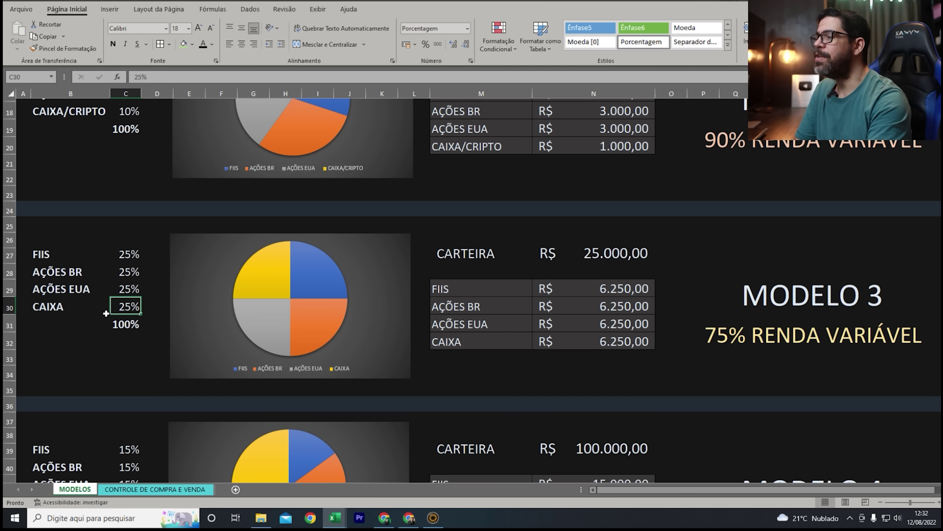
Change Modelo 3's CAIXA label in B30 to 'CAIXA / RENDA FIXA'.
double_click(68, 311)
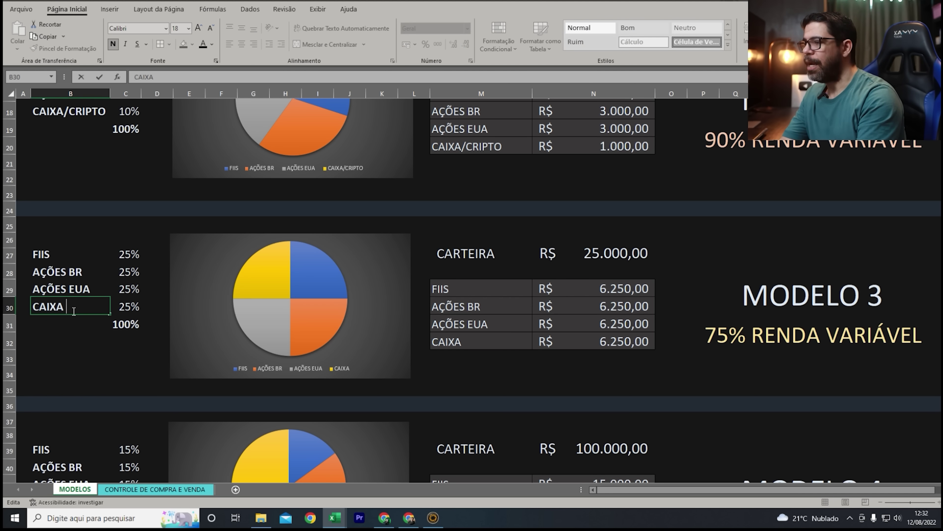
type("/ RENDA")
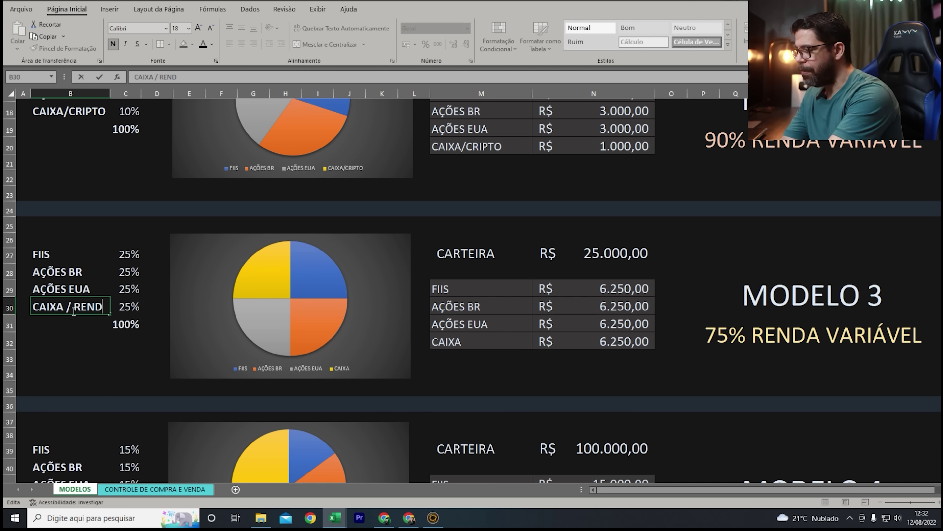
type(" FIXA")
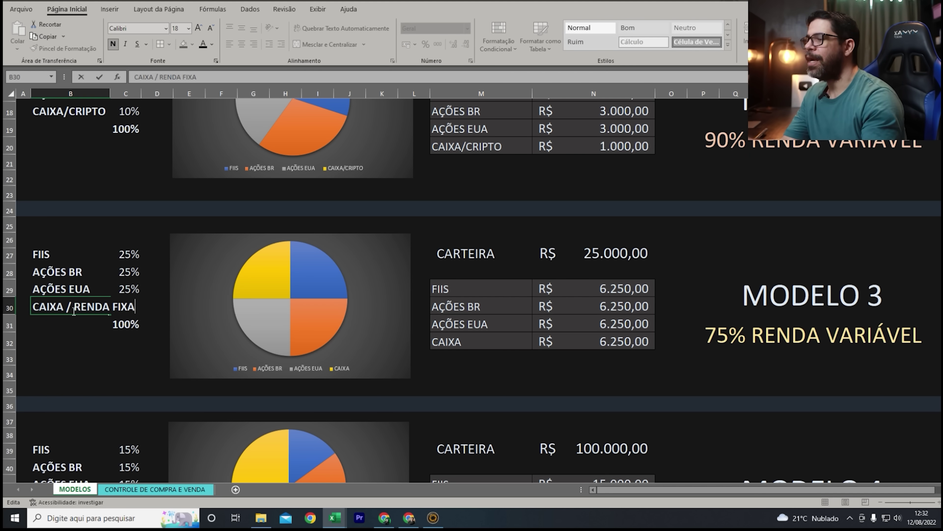
left_click(594, 355)
left_click(741, 308)
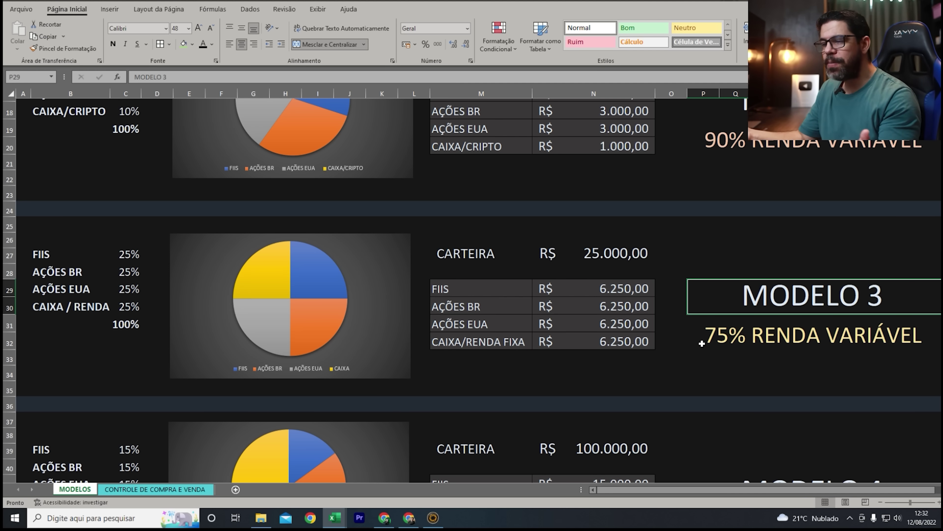
scroll(643, 351, "down", 3)
left_click(760, 351)
left_click(771, 395)
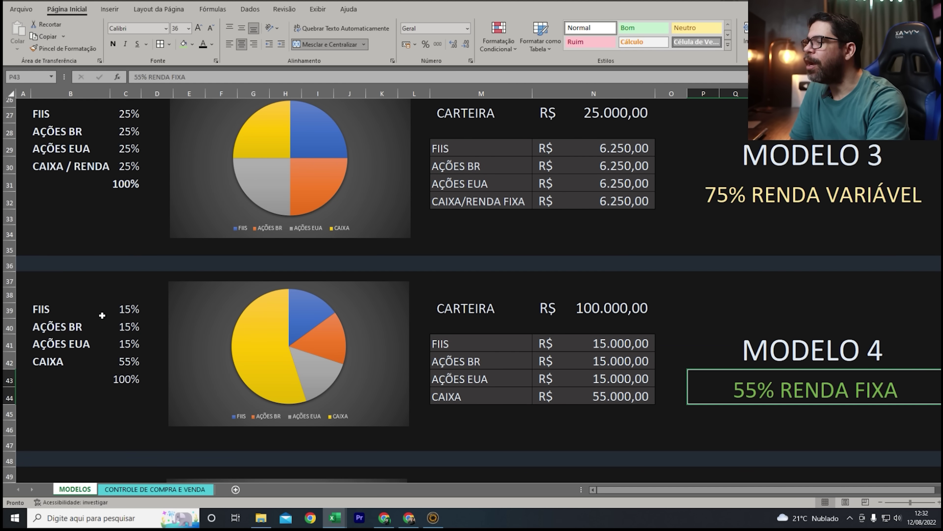
left_click(122, 316)
left_click(132, 327)
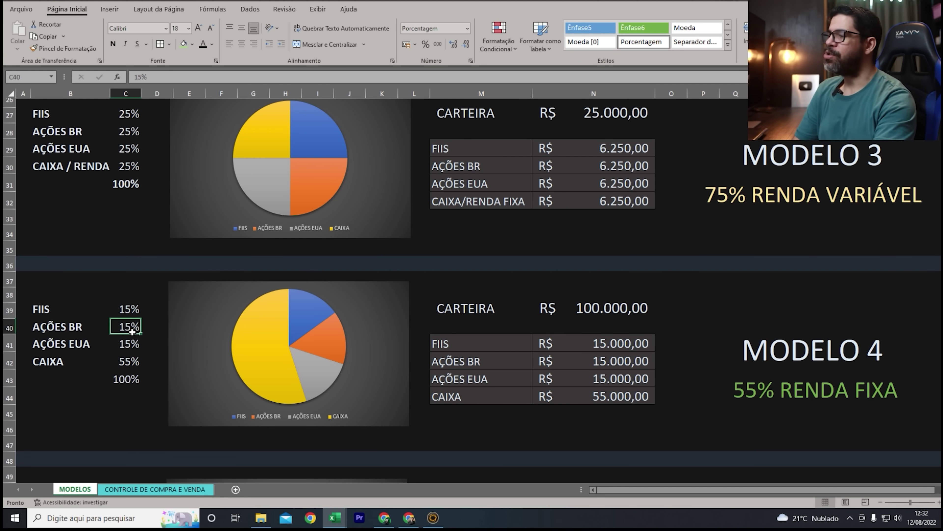
left_click(135, 349)
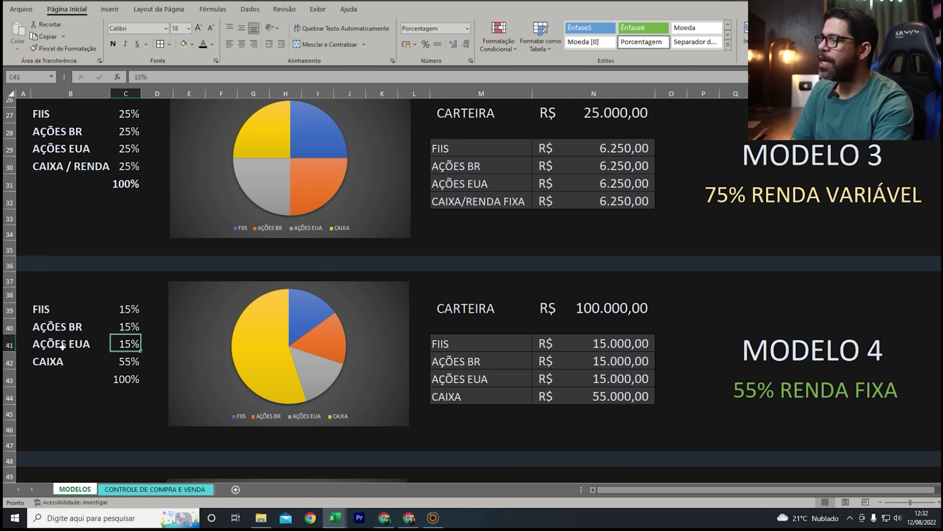
left_click(136, 368)
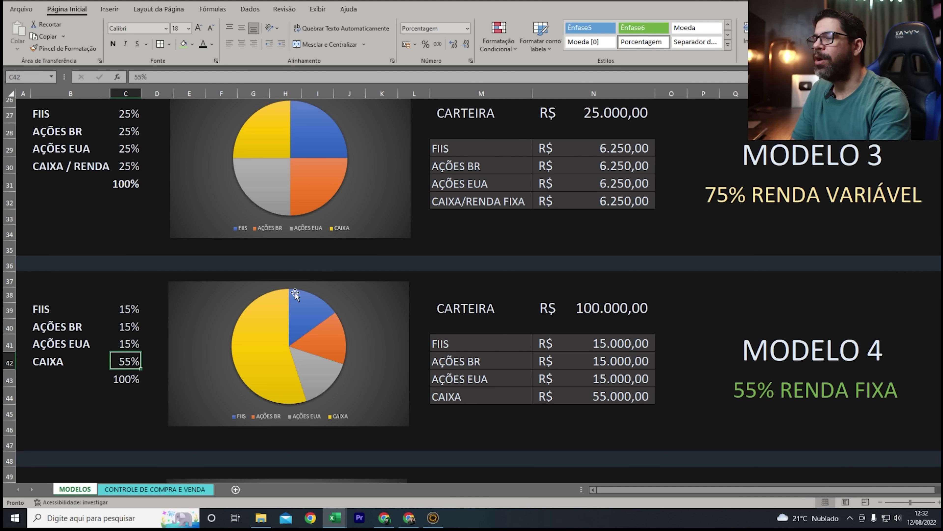
scroll(768, 366, "down", 6)
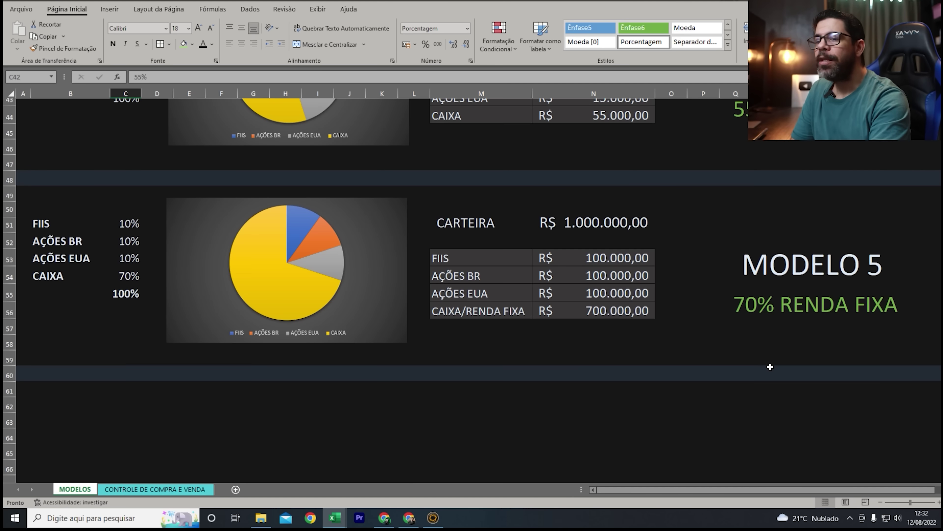
scroll(754, 355, "up", 3)
scroll(754, 354, "up", 1)
left_click(799, 407)
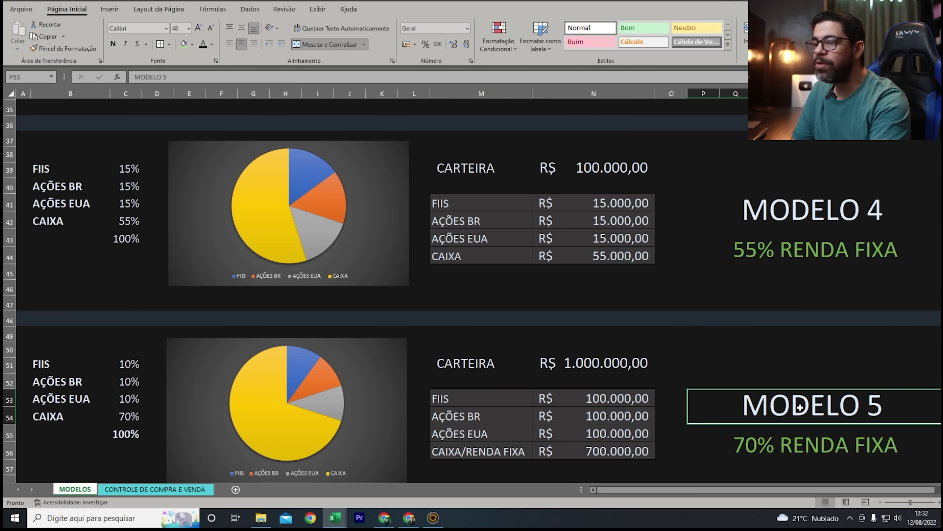
left_click(835, 454)
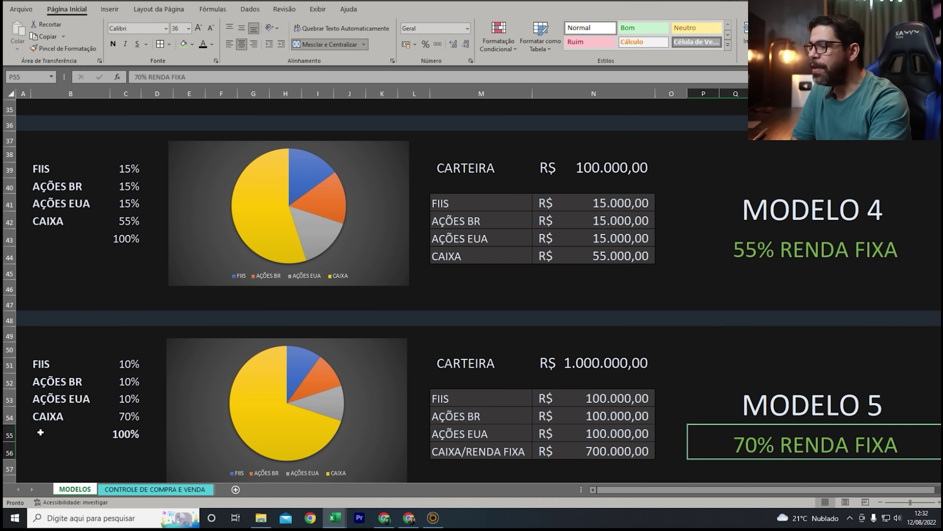
left_click(82, 420)
left_click(120, 420)
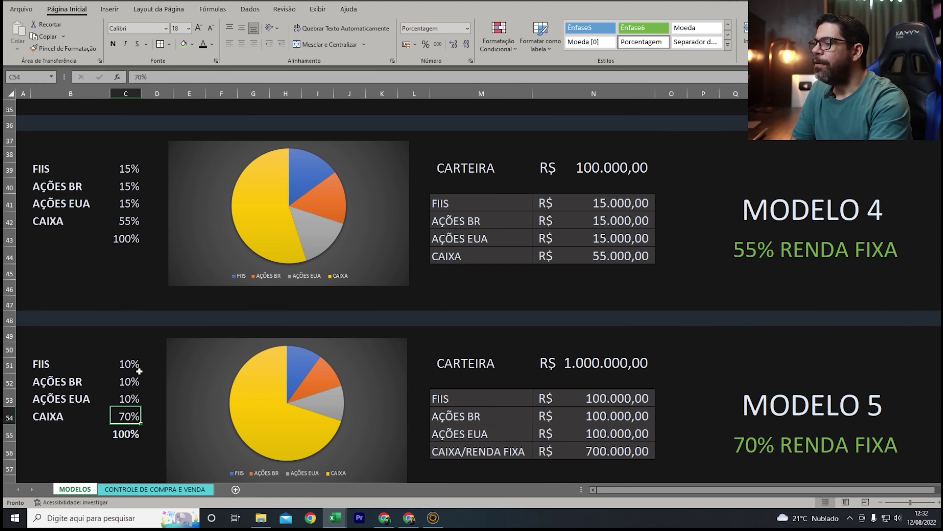
left_click(125, 366)
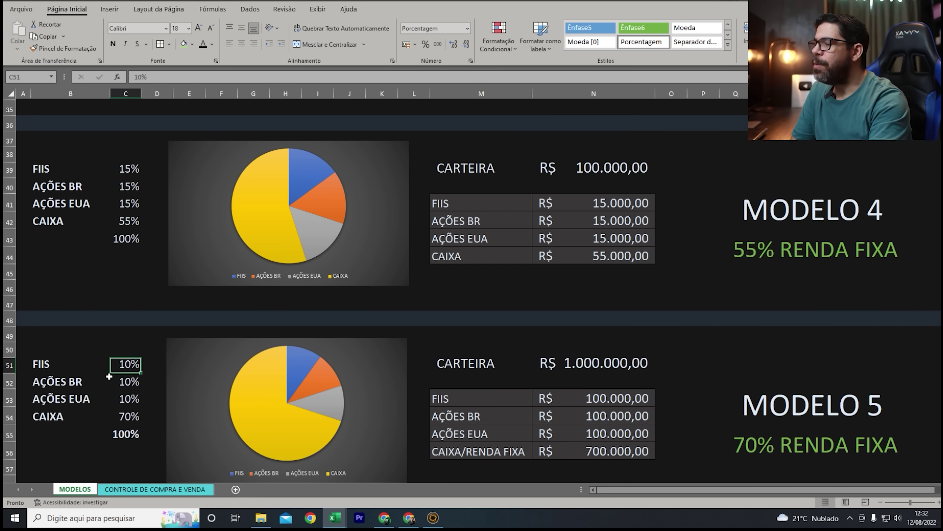
left_click(128, 386)
left_click(126, 400)
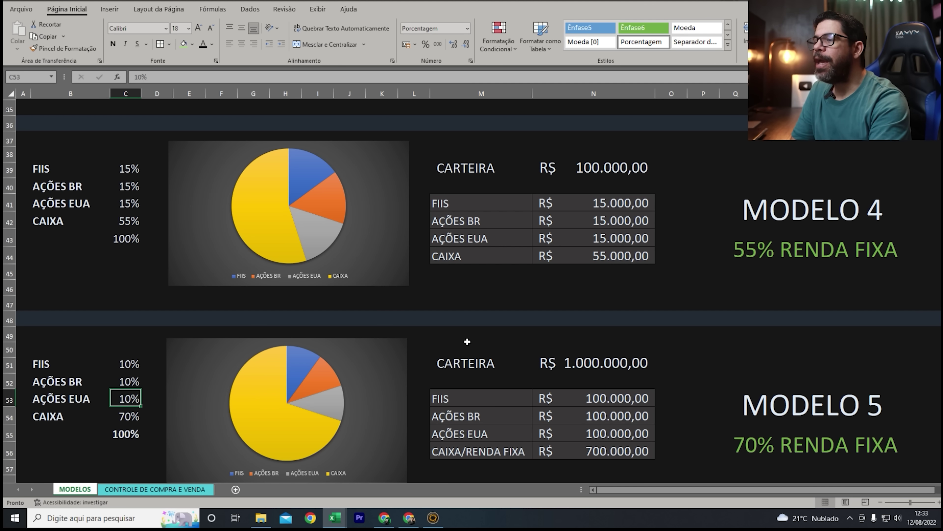
scroll(909, 333, "up", 2)
scroll(837, 299, "up", 9)
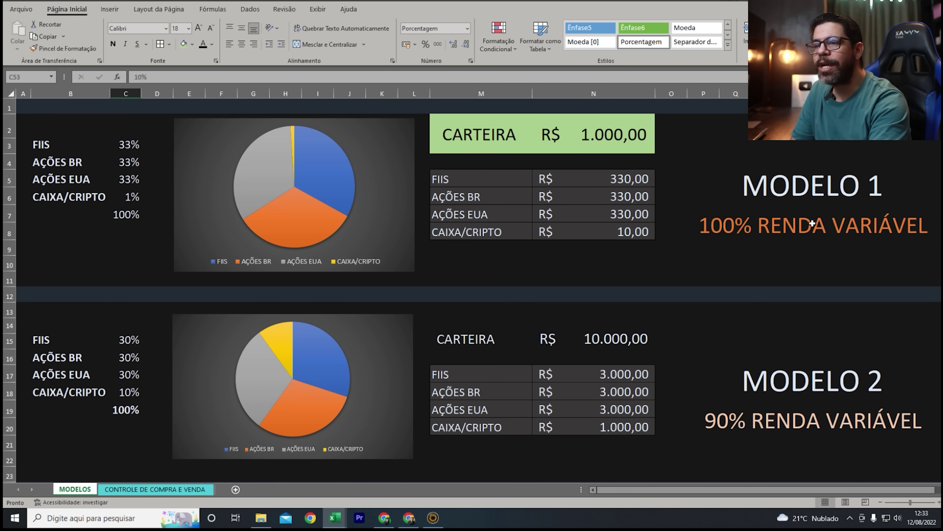
scroll(810, 279, "down", 3)
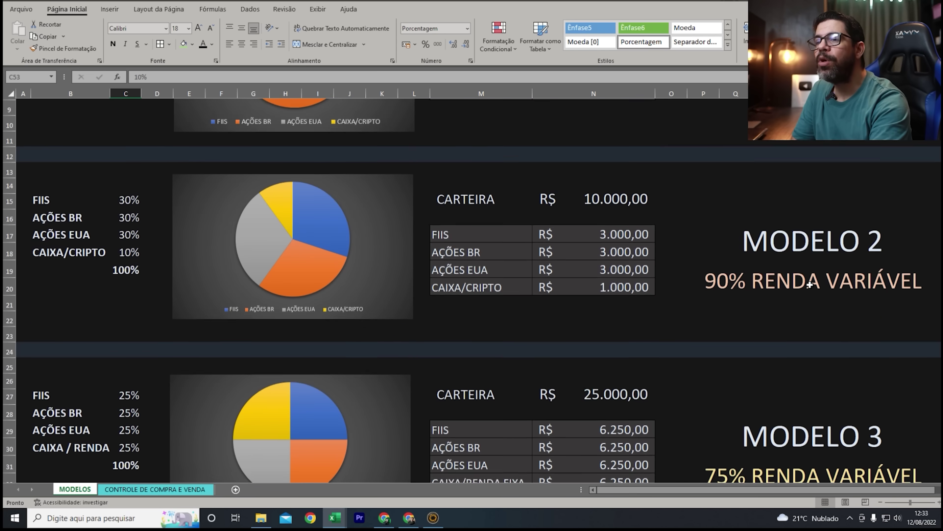
scroll(810, 280, "down", 3)
scroll(810, 283, "down", 6)
scroll(810, 286, "down", 3)
scroll(810, 285, "up", 3)
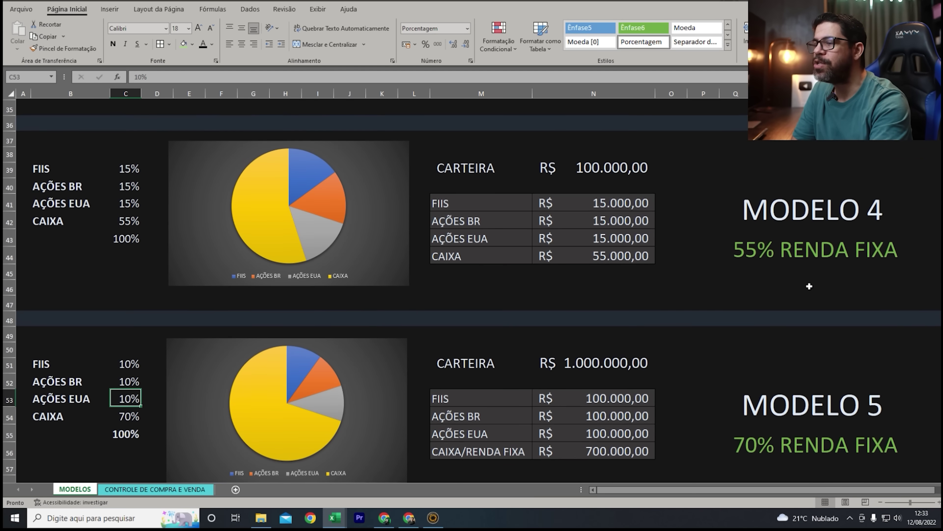
scroll(809, 282, "up", 5)
scroll(810, 283, "up", 6)
left_click(80, 148)
left_click_drag(80, 149, 130, 214)
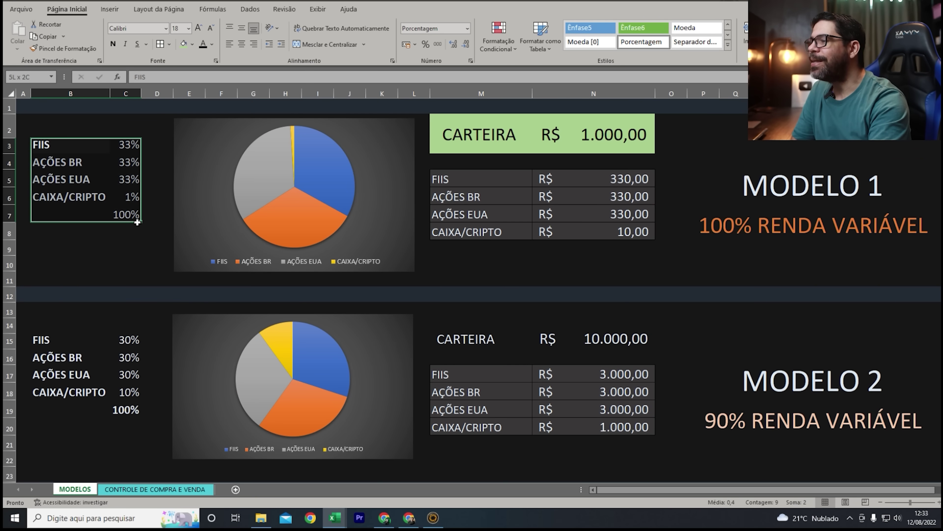
left_click(278, 208)
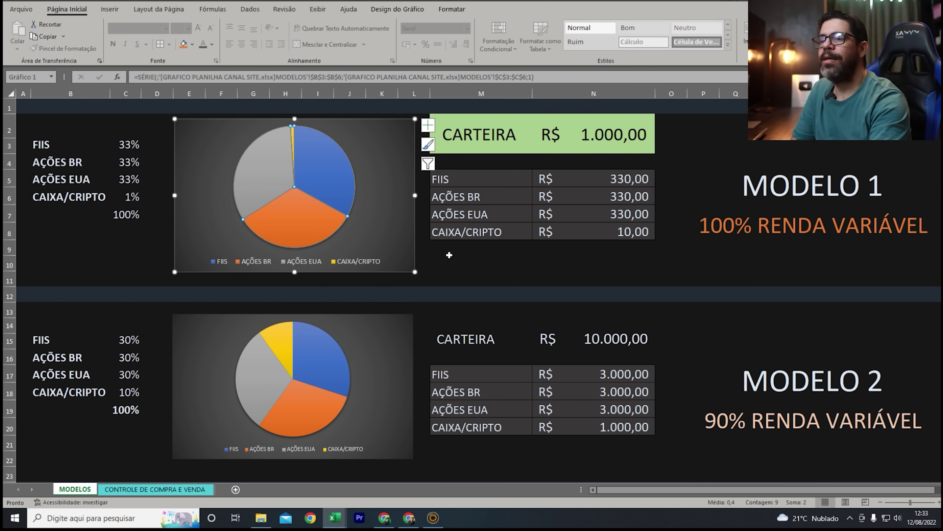
left_click_drag(461, 181, 581, 228)
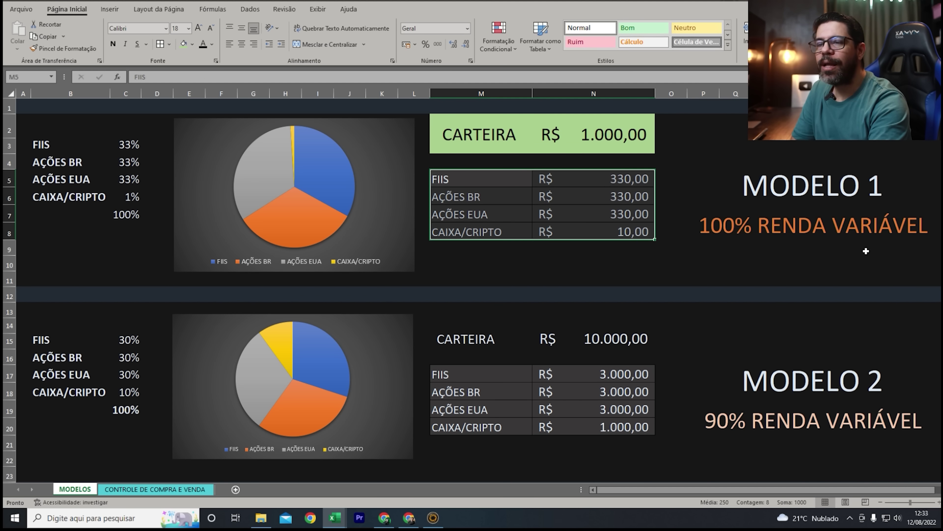
left_click(702, 215)
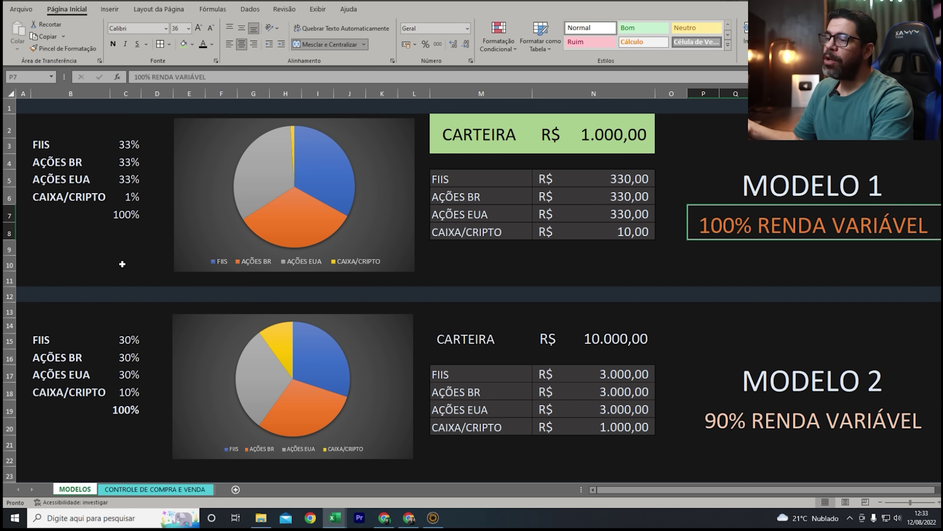
left_click_drag(43, 145, 133, 213)
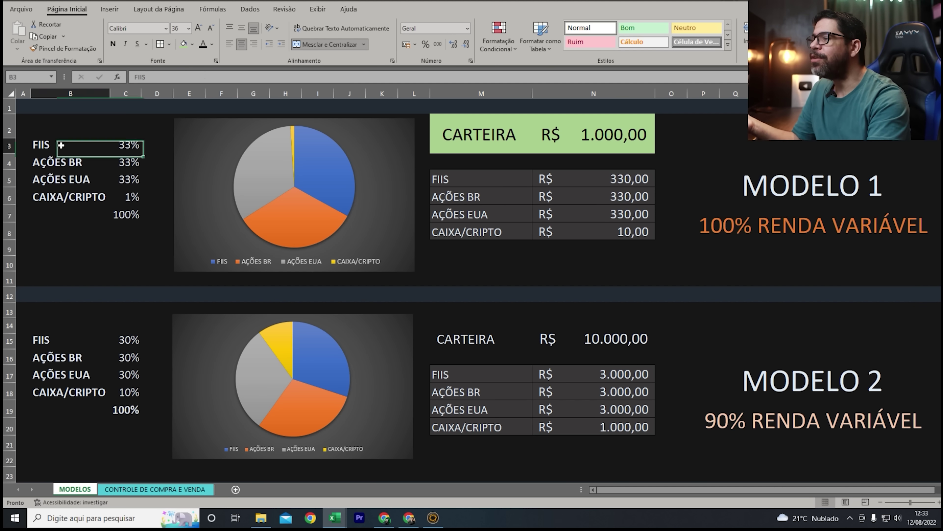
left_click(828, 180)
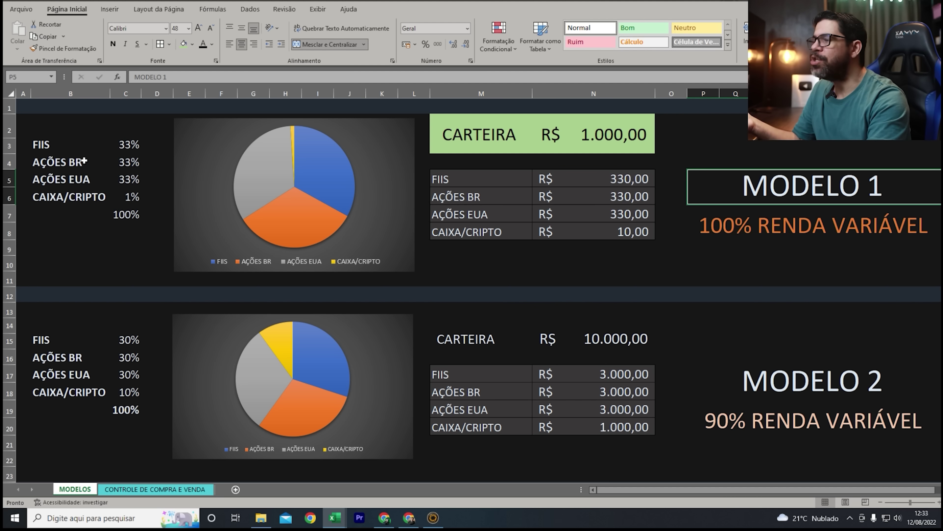
left_click_drag(40, 144, 128, 214)
left_click(115, 238)
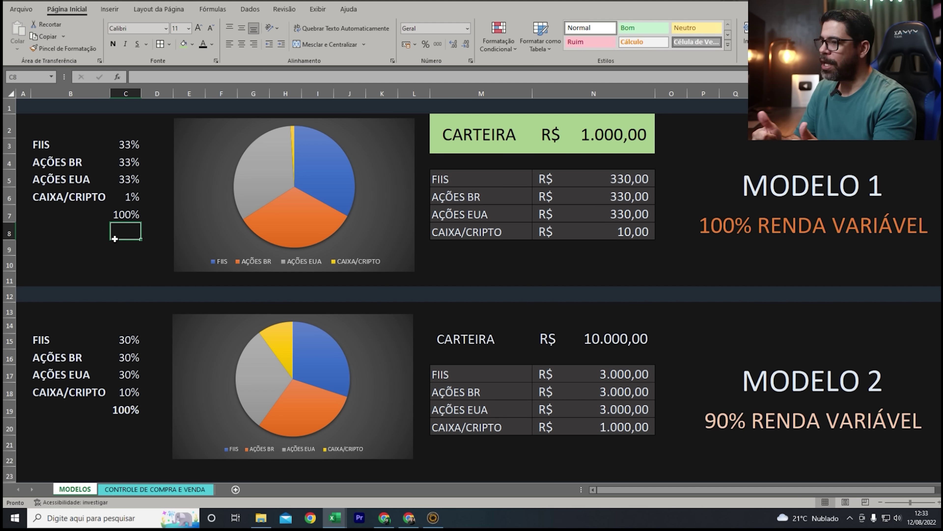
left_click(737, 197)
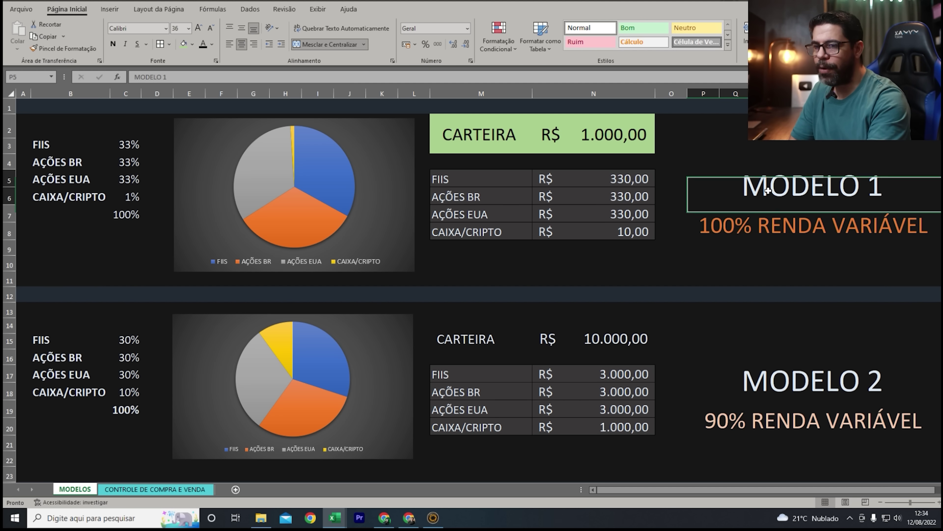
scroll(346, 277, "down", 3)
scroll(344, 281, "down", 3)
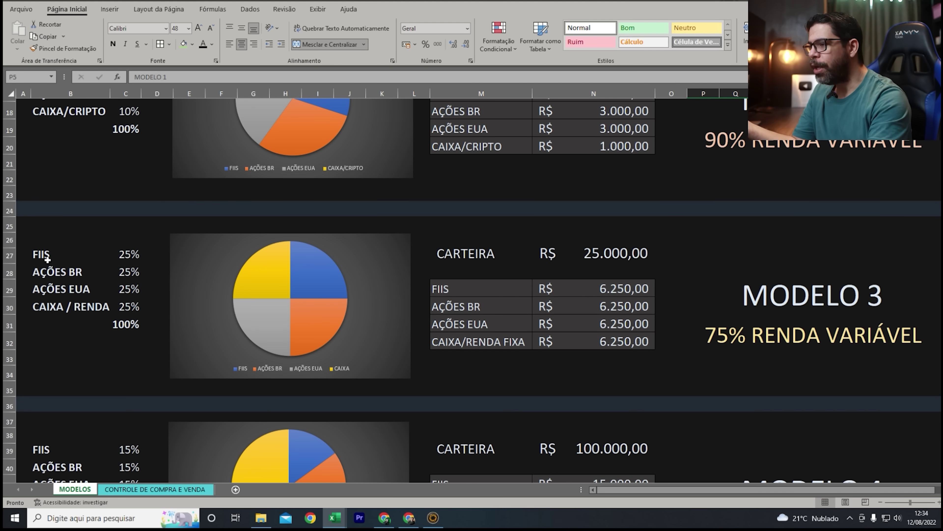
left_click(50, 311)
left_click(127, 312)
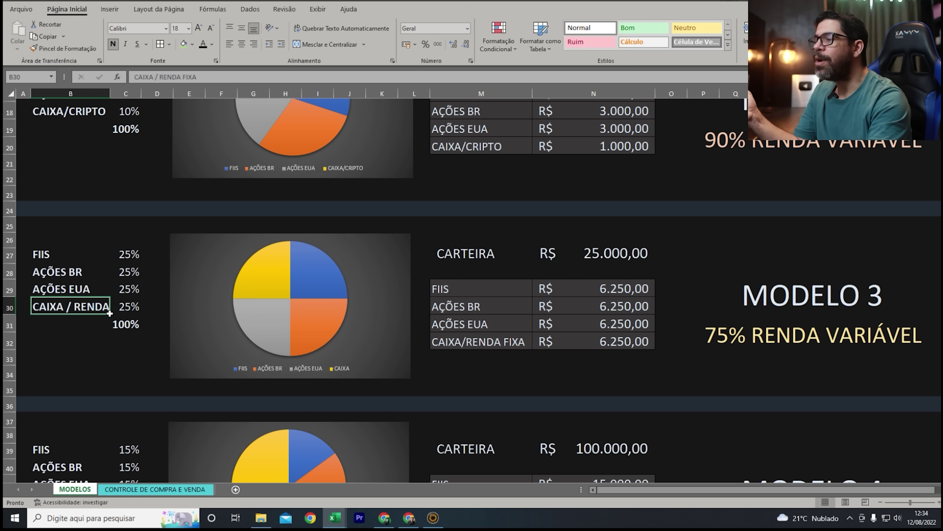
left_click_drag(756, 300, 838, 346)
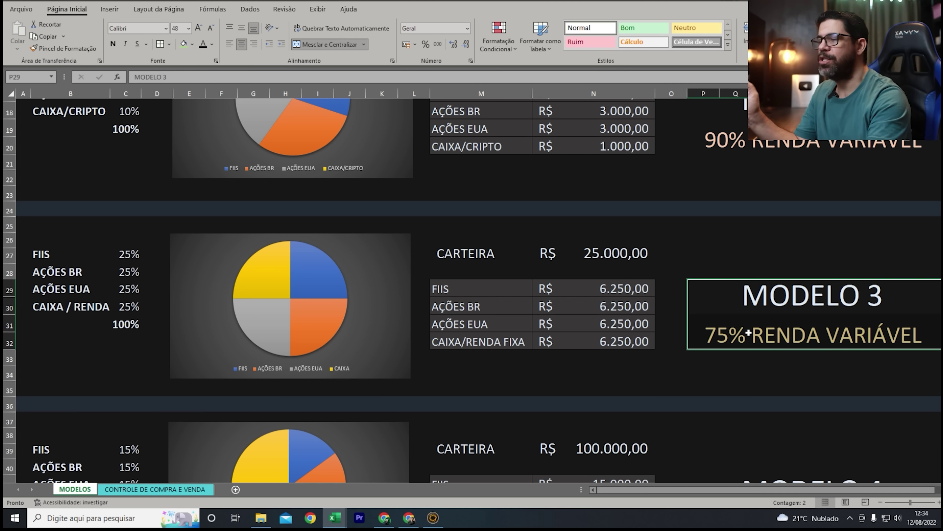
scroll(140, 333, "down", 3)
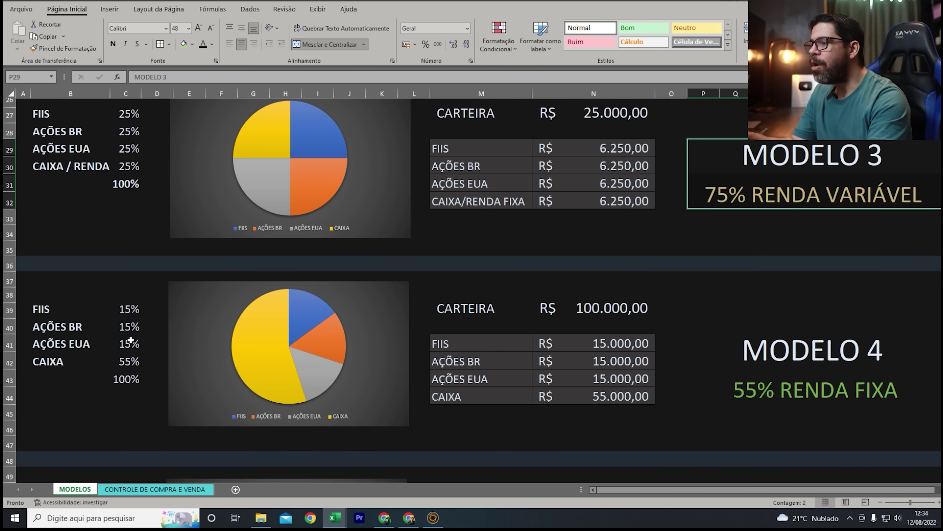
scroll(119, 337, "down", 5)
scroll(120, 324, "up", 3)
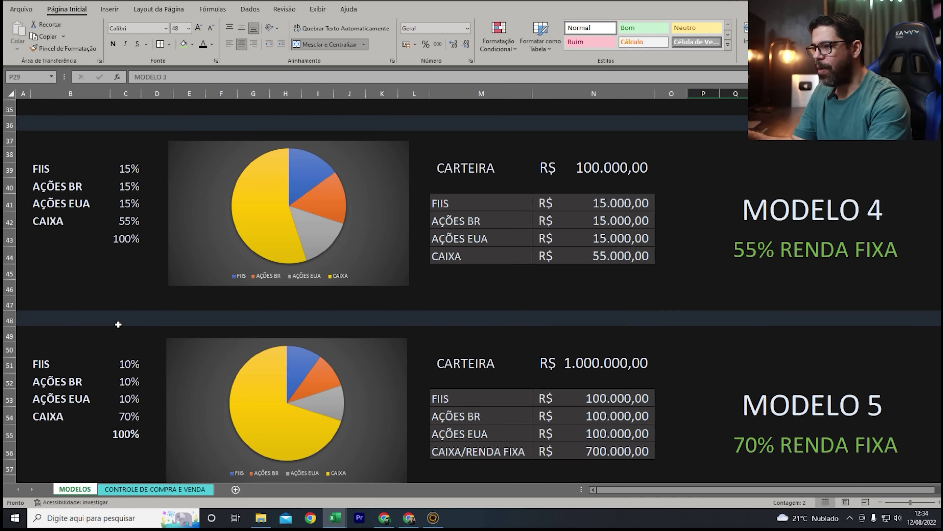
scroll(126, 317, "up", 2)
scroll(132, 316, "up", 8)
scroll(134, 316, "up", 1)
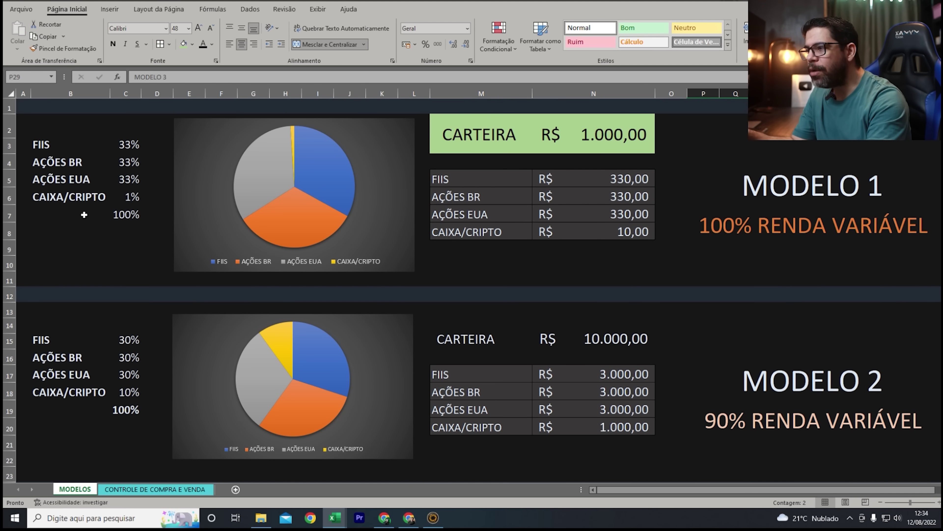
left_click(84, 214)
left_click(44, 141)
left_click(122, 150)
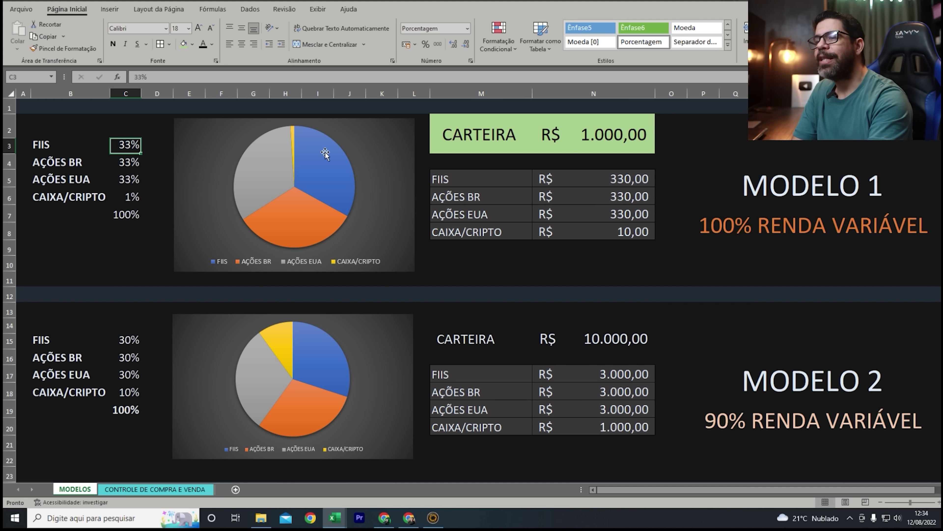
left_click(624, 134)
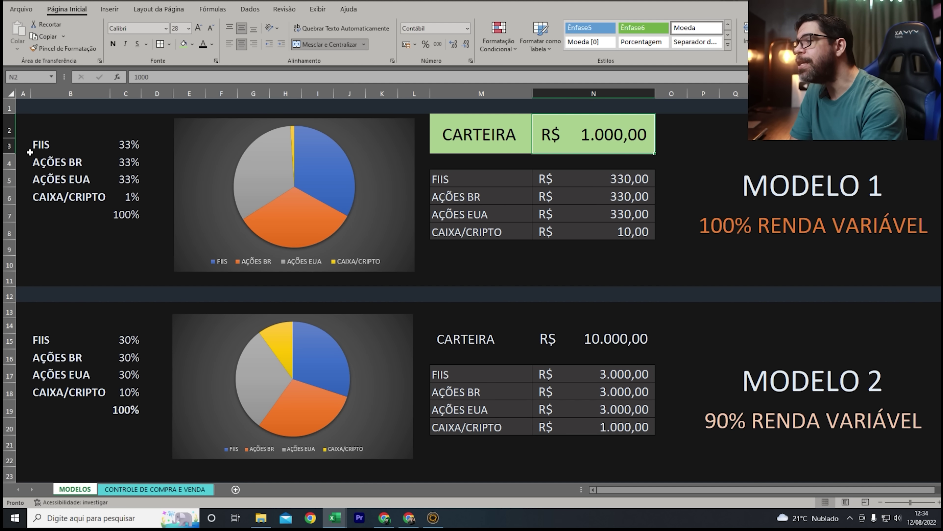
left_click(85, 152)
left_click_drag(85, 152, 134, 218)
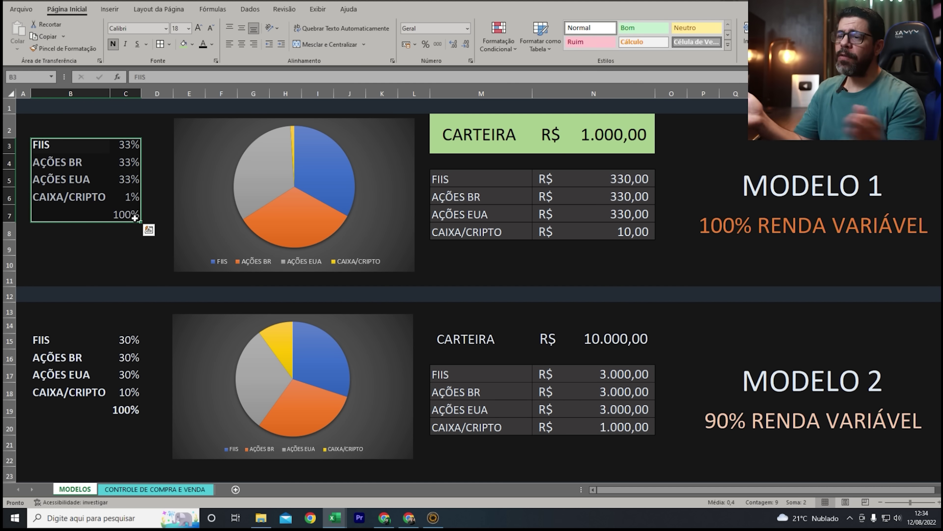
left_click(612, 183)
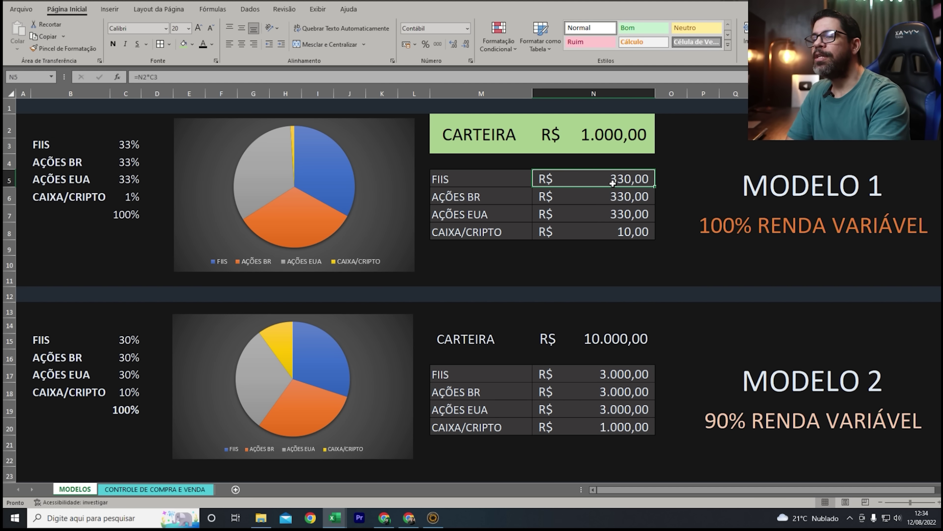
left_click(497, 180)
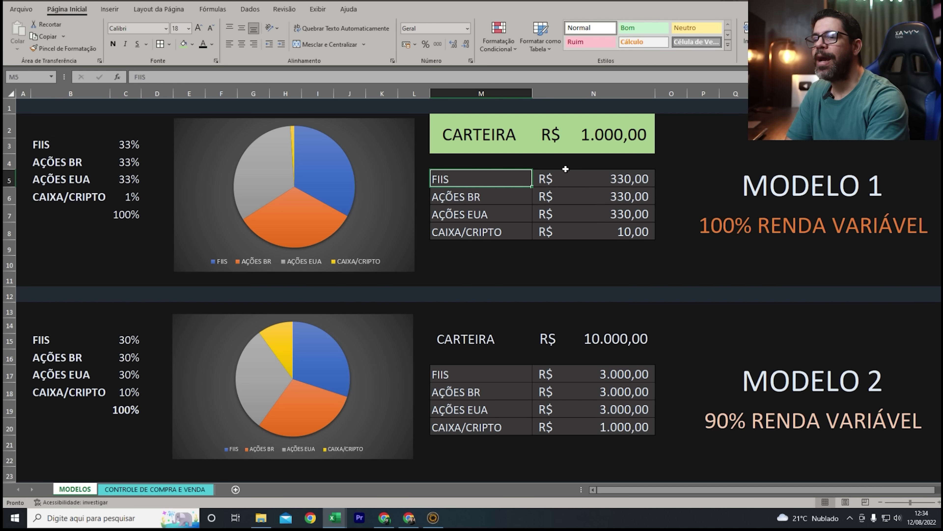
left_click(595, 135)
left_click(645, 197)
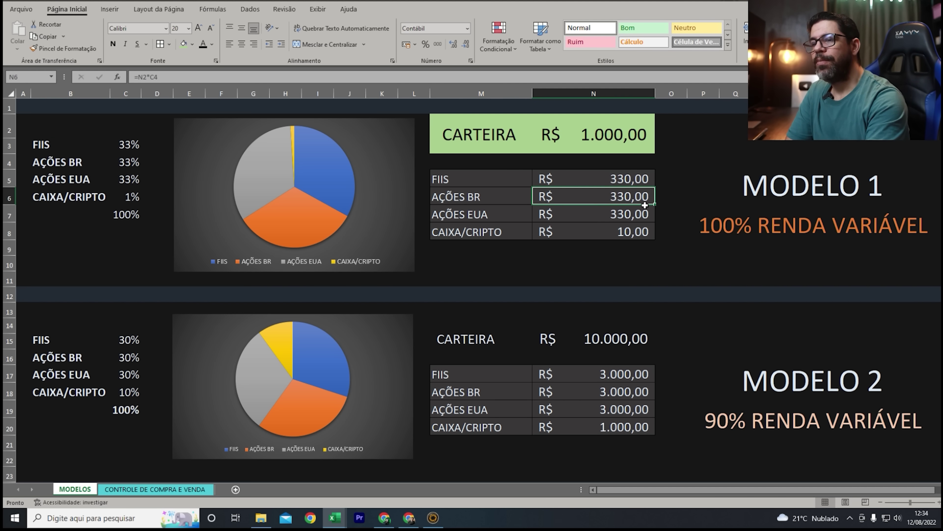
left_click(492, 204)
left_click(594, 199)
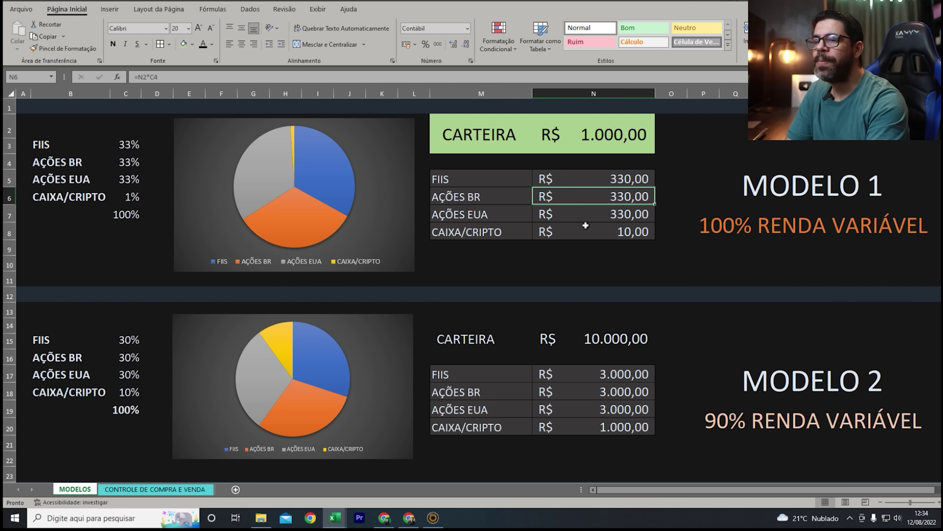
left_click(638, 221)
left_click(470, 222)
left_click(599, 220)
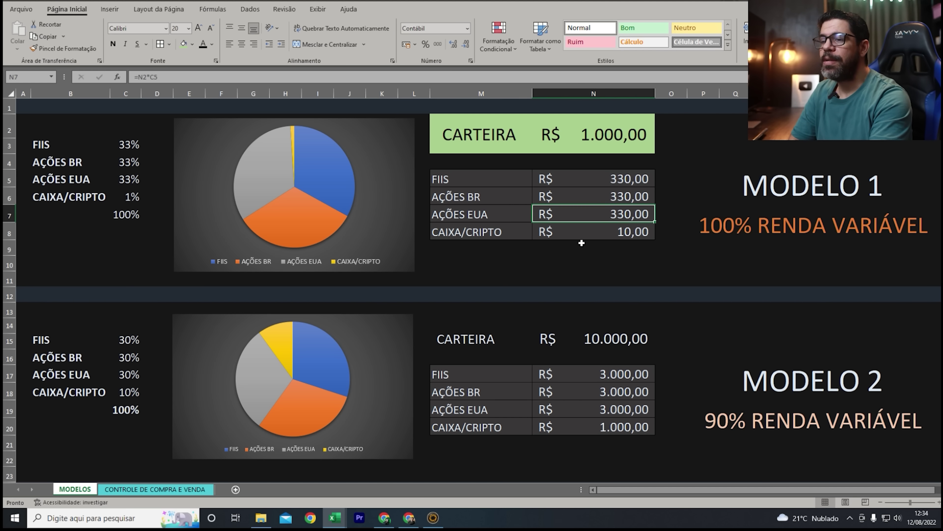
left_click(621, 237)
left_click(474, 237)
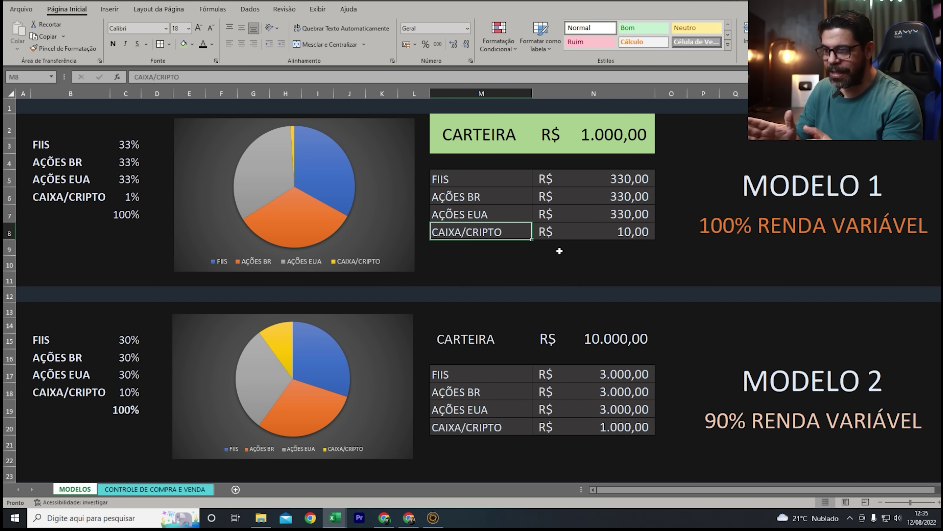
left_click(468, 261)
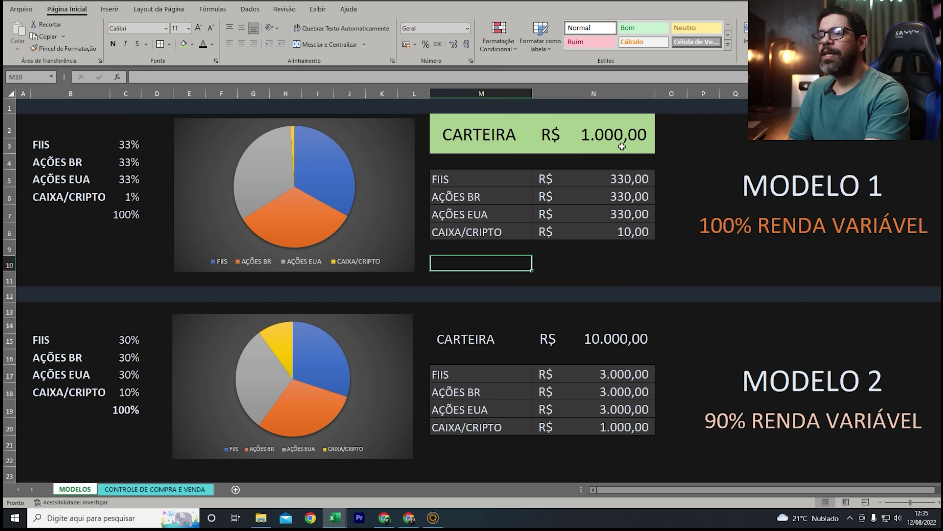
left_click(699, 148)
left_click(709, 169)
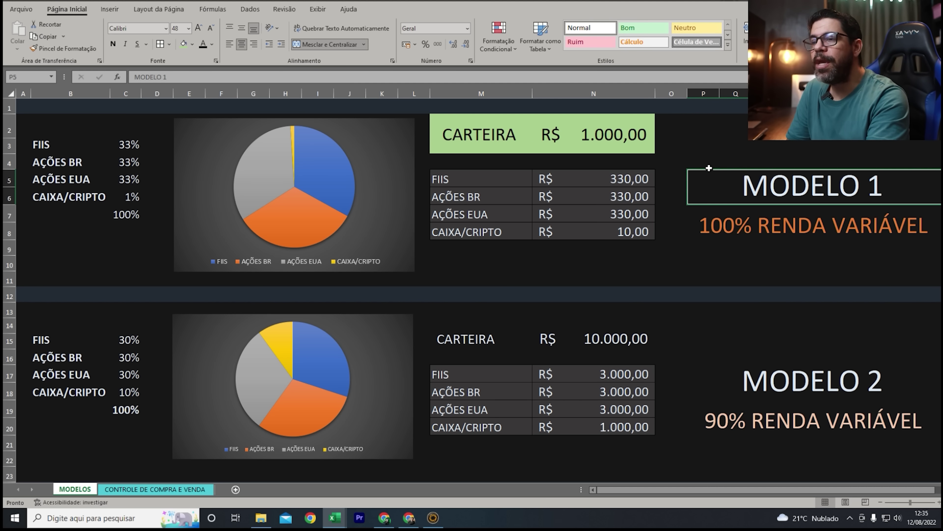
left_click(623, 149)
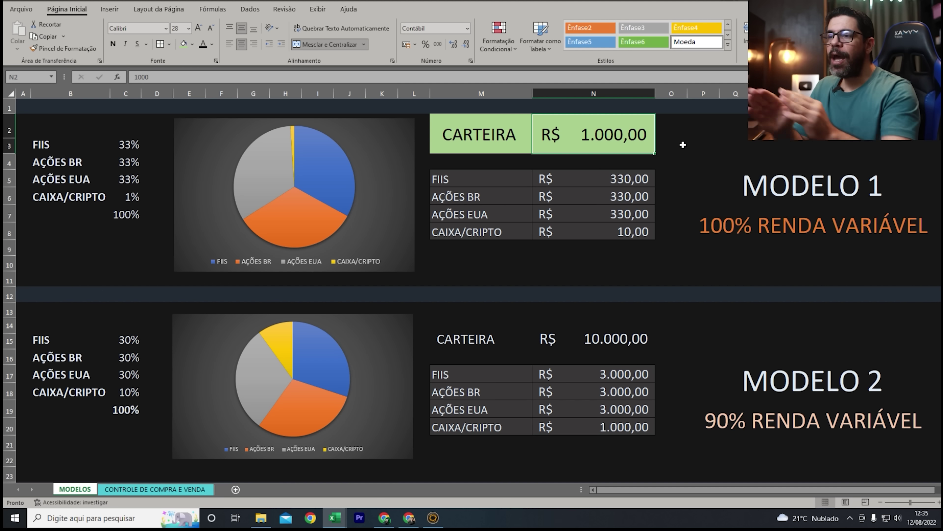
left_click(680, 151)
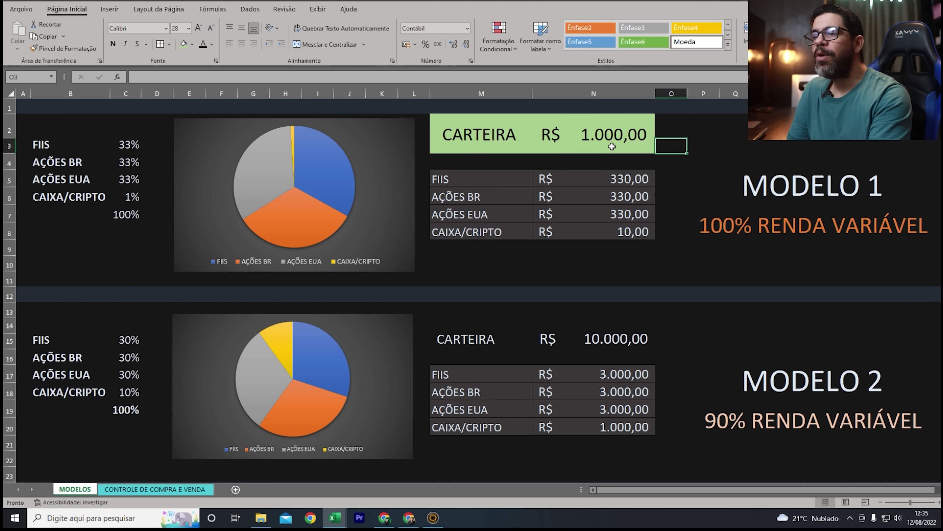
left_click(743, 164)
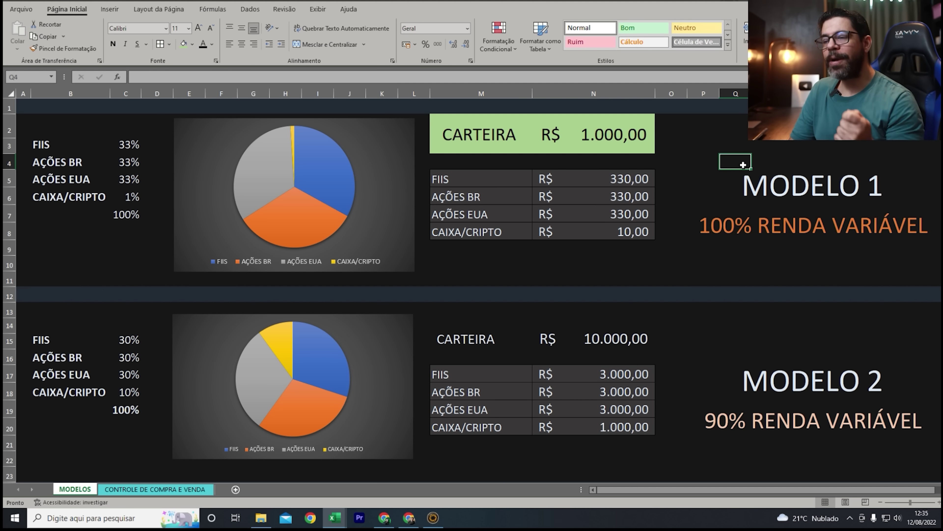
left_click(623, 137)
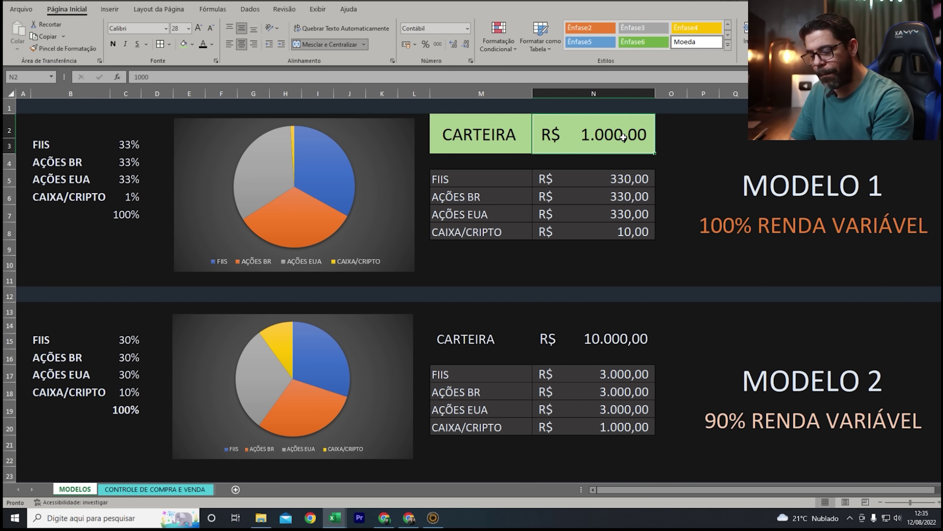
Set the Modelo 1 portfolio to 1.250,00 and inspect the =N2*C3-style allocation formulas.
type("1.250")
key("Return")
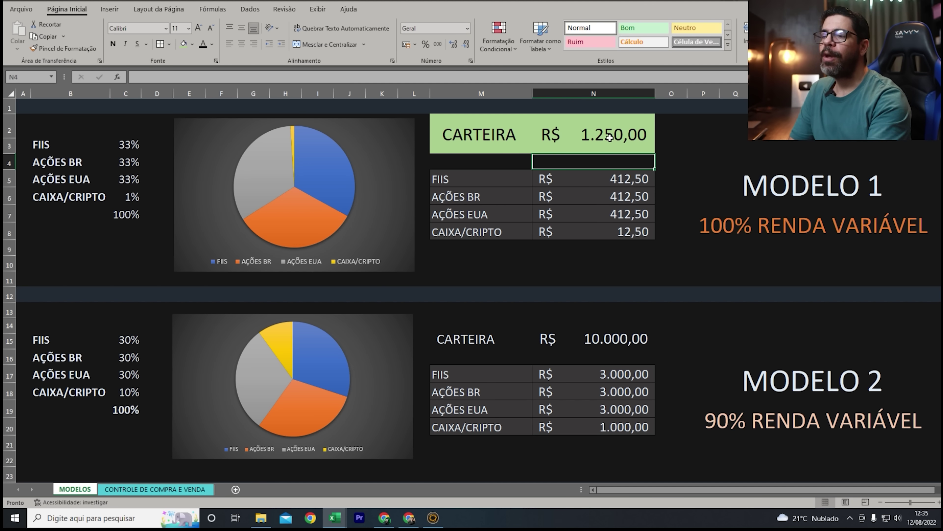
left_click(477, 175)
left_click(580, 181)
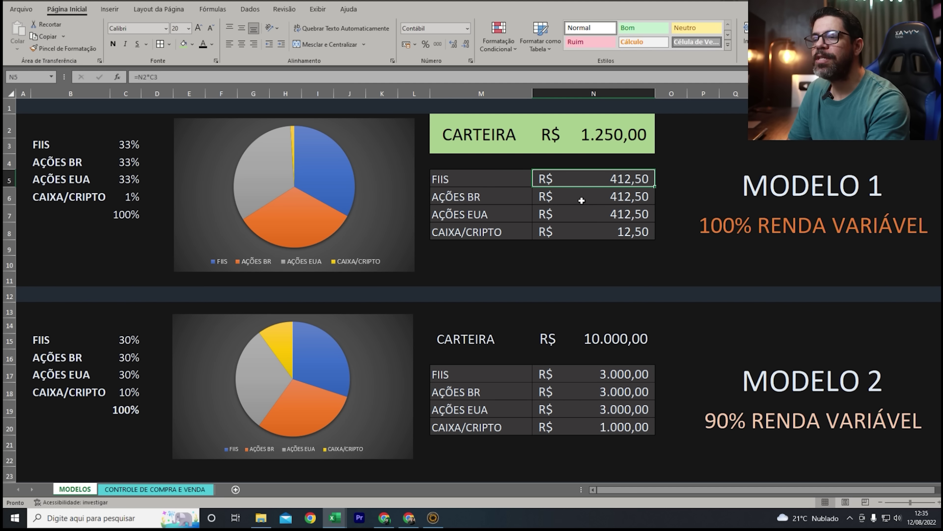
left_click(582, 201)
left_click(589, 183)
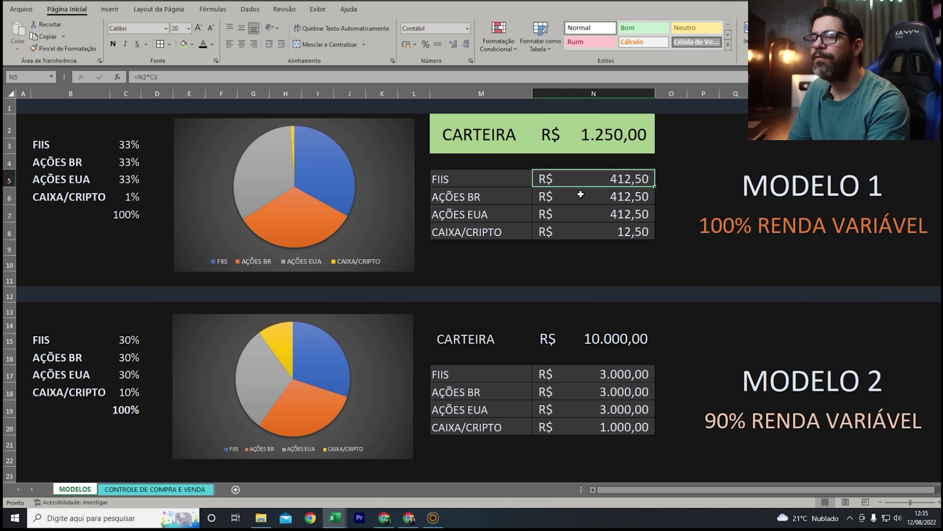
left_click(596, 203)
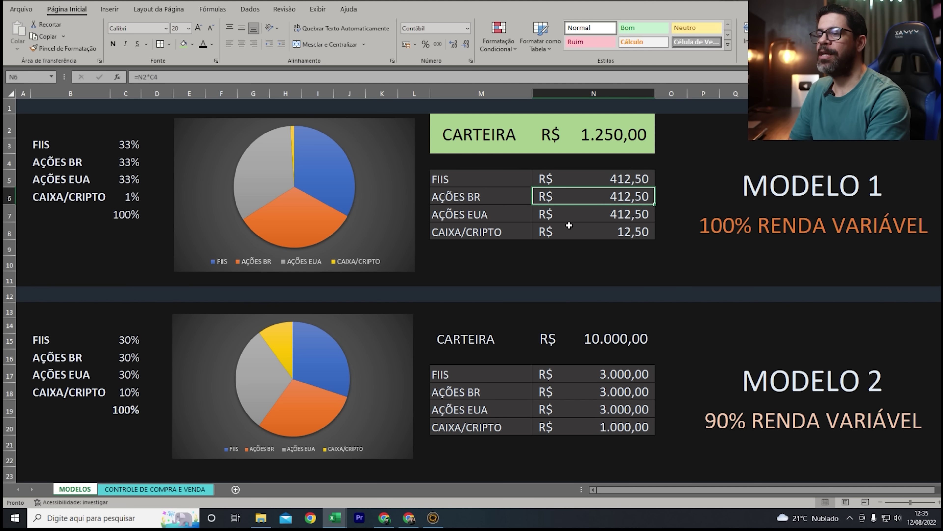
left_click(528, 212)
left_click(590, 219)
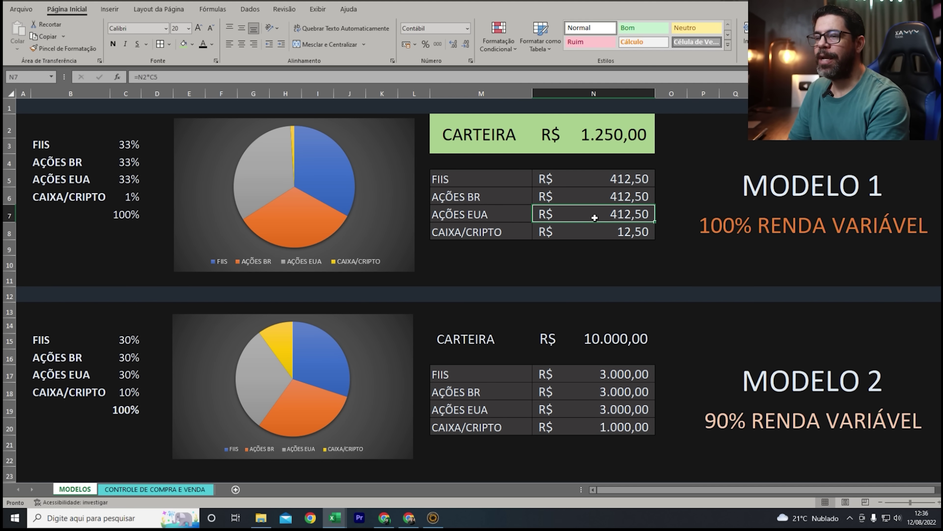
left_click(495, 232)
left_click(562, 244)
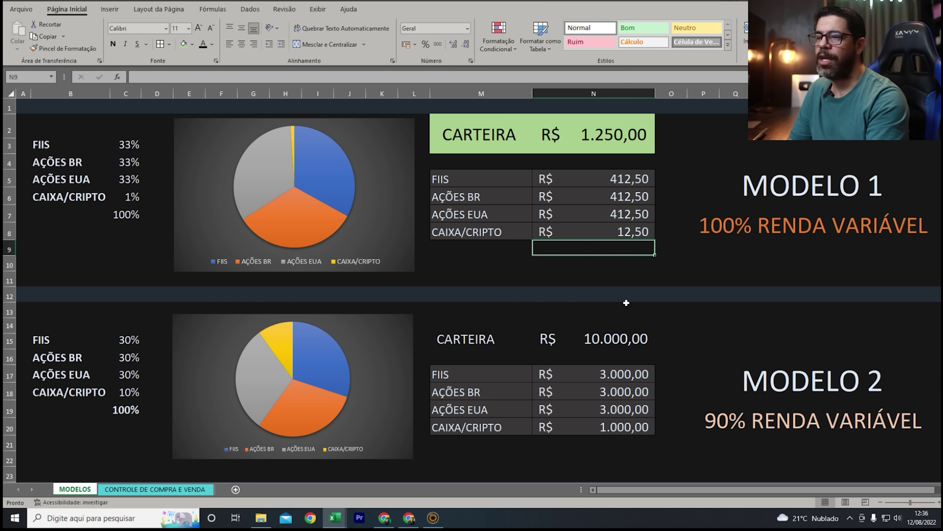
left_click(632, 232)
Replace the CARTEIRA total with 5.000,00 and review the recalculated allocation amounts.
left_click(611, 134)
type("5")
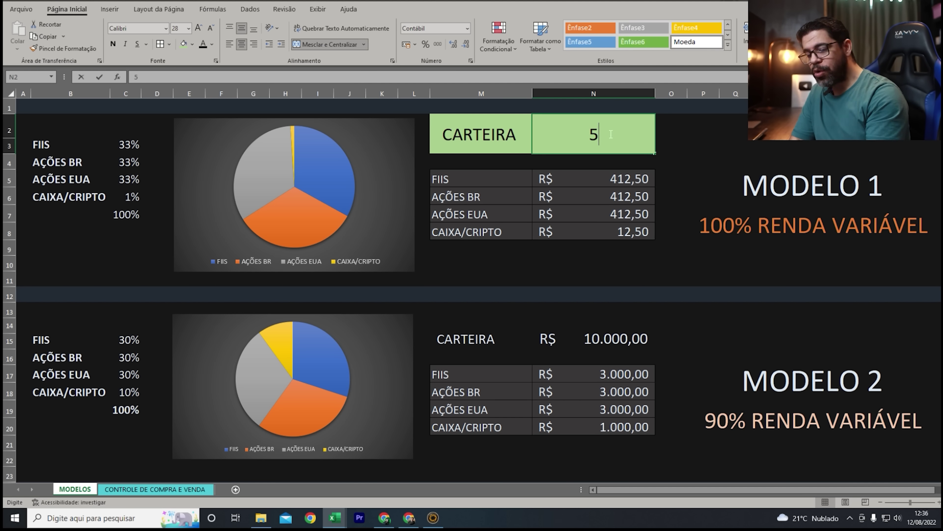
type("R$ 5.000")
key("Return")
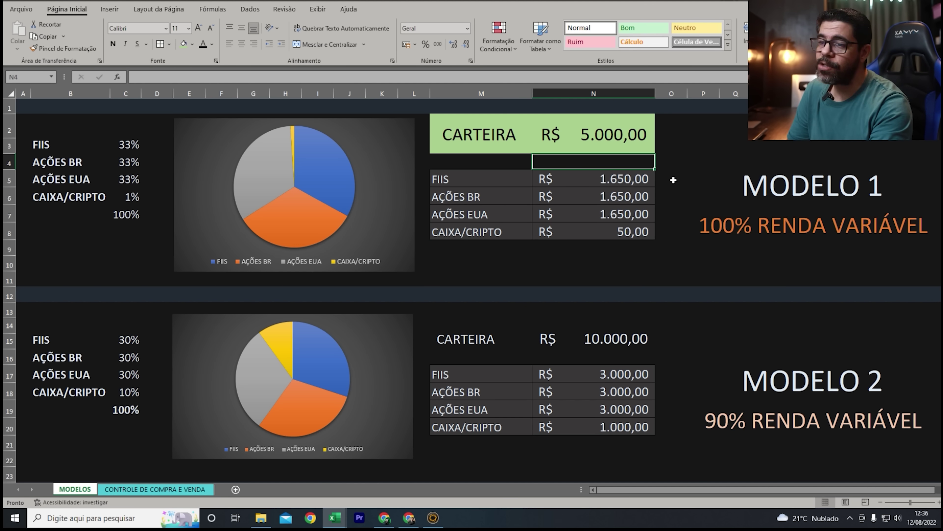
left_click(581, 180)
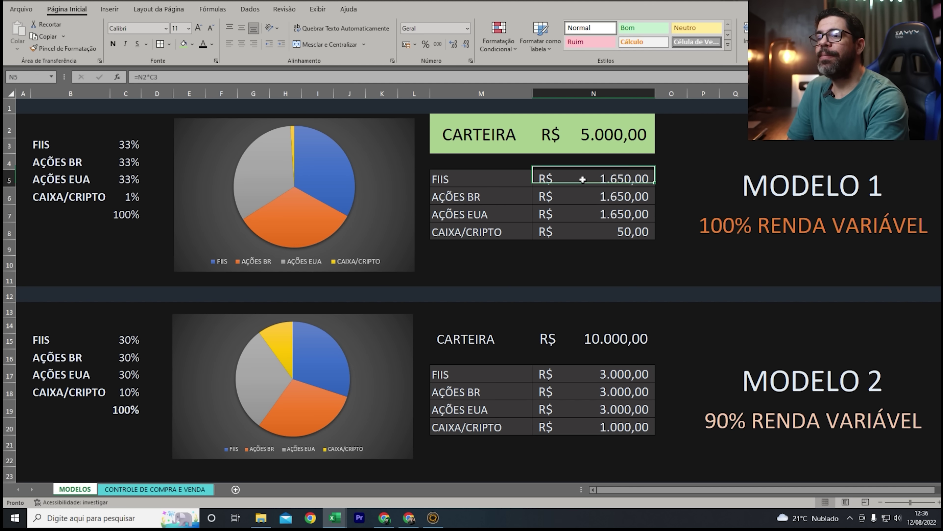
left_click(597, 196)
left_click(603, 216)
left_click(710, 196)
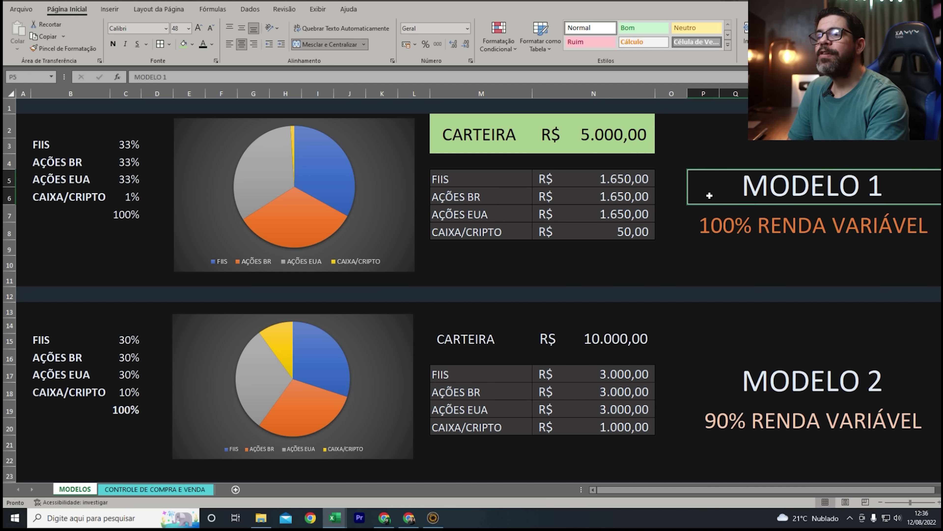
left_click(706, 163)
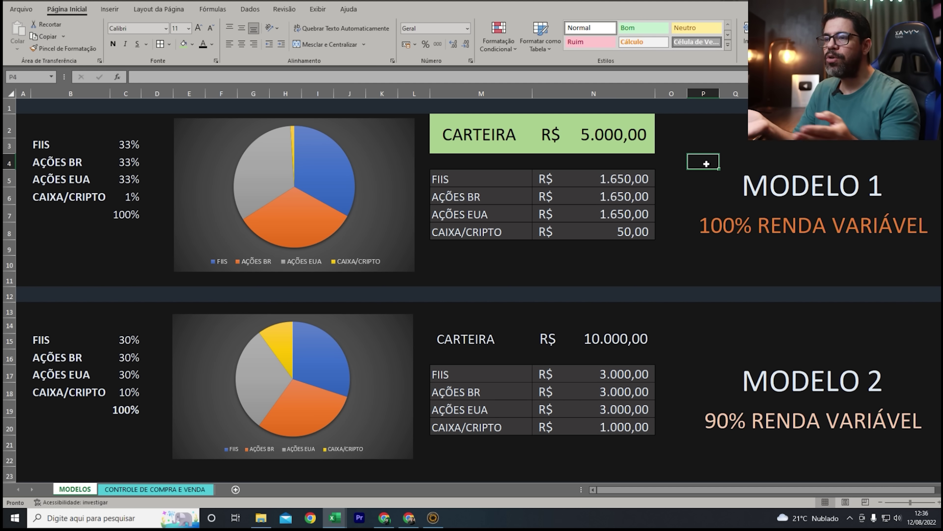
left_click(634, 141)
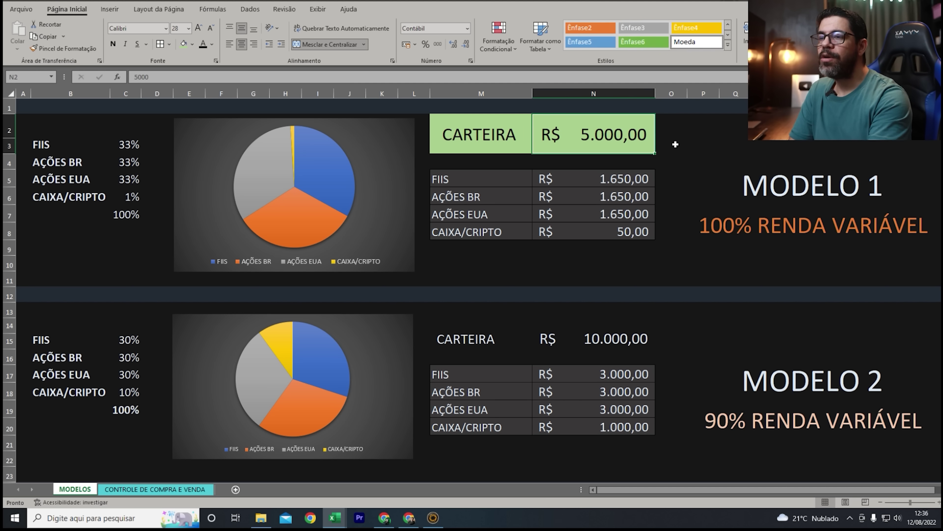
left_click(731, 145)
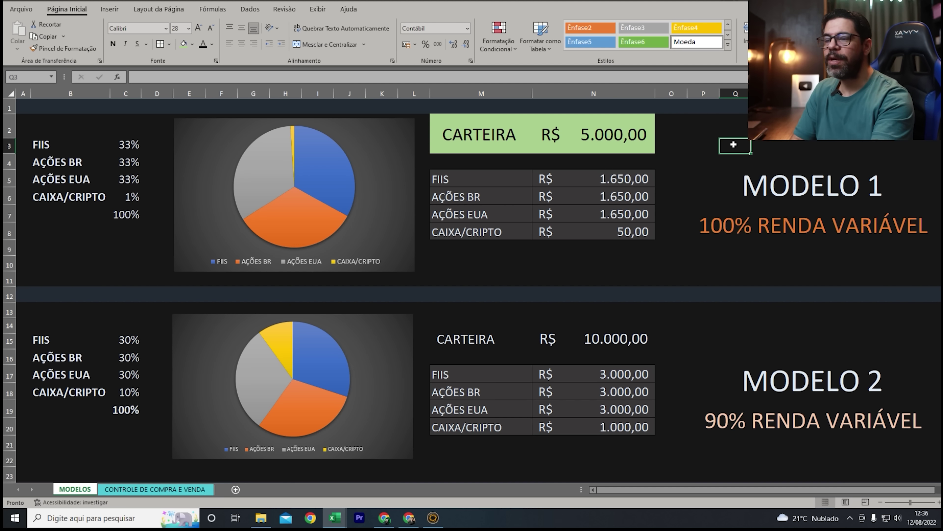
left_click(631, 140)
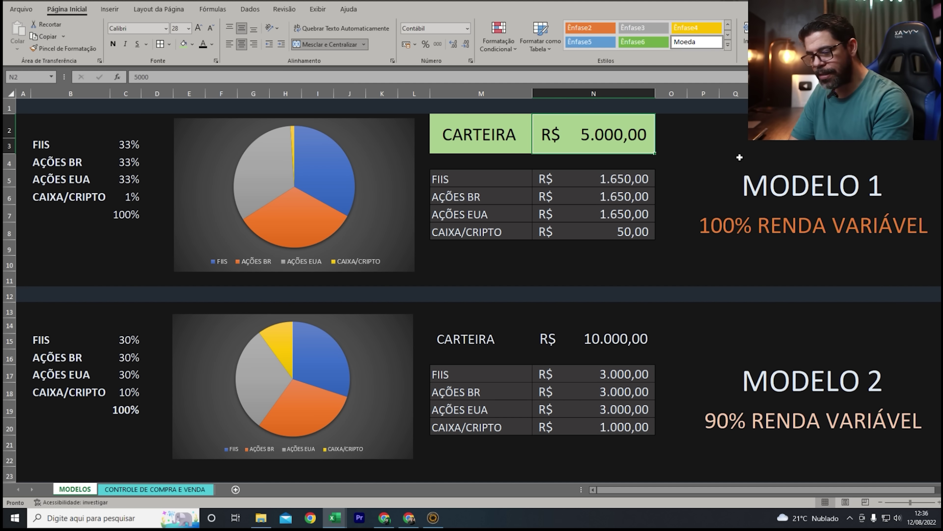
type("5.7")
type("50")
key("Return")
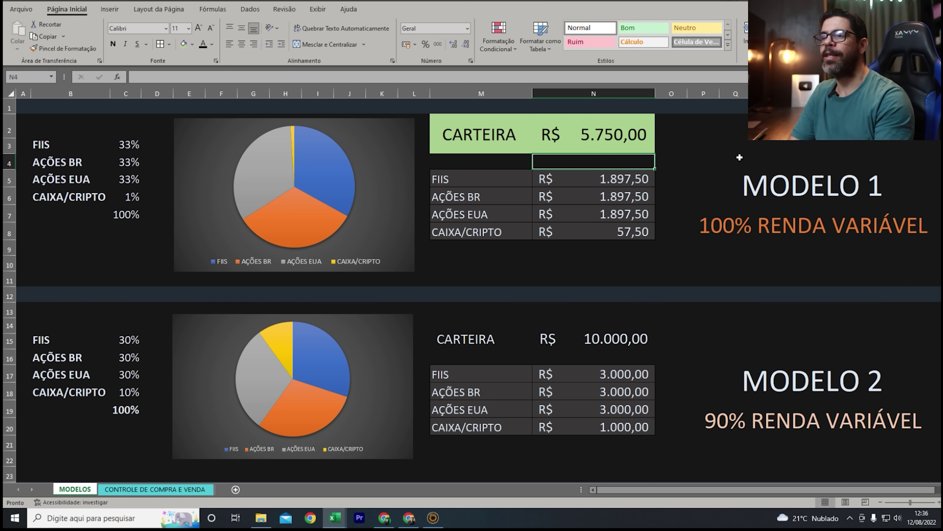
left_click(637, 186)
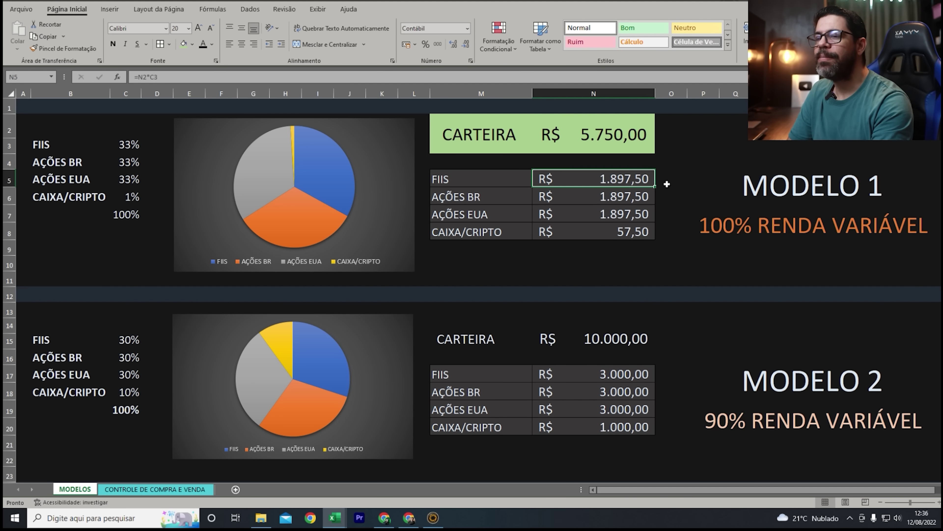
left_click(666, 182)
left_click(673, 193)
left_click_drag(673, 180, 675, 211)
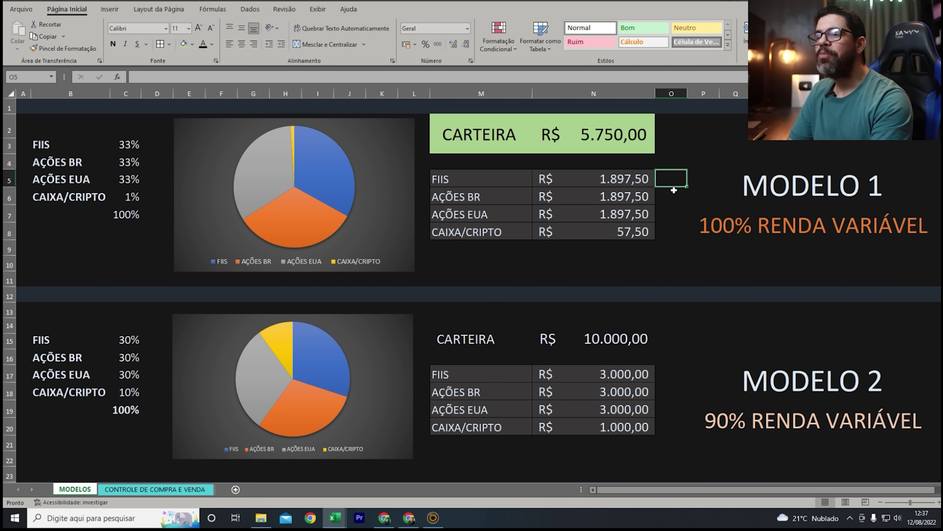
key("Right")
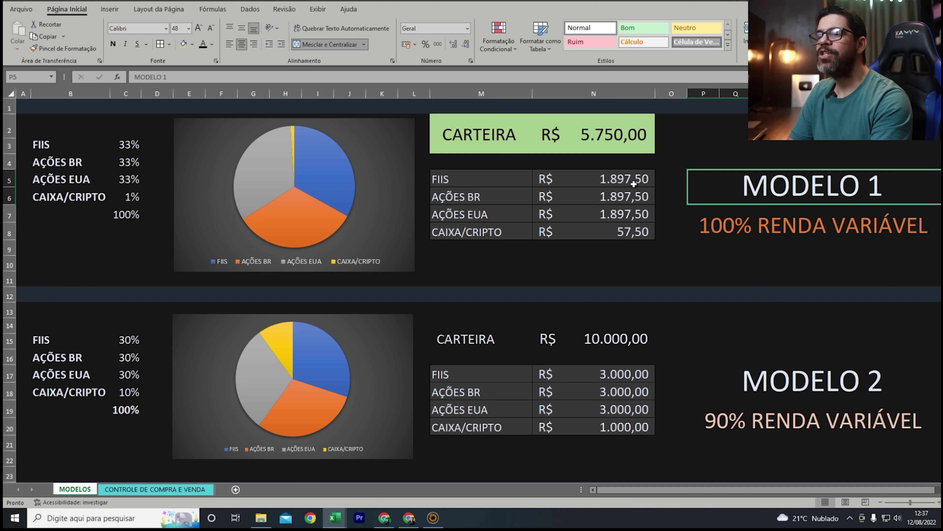
left_click(539, 148)
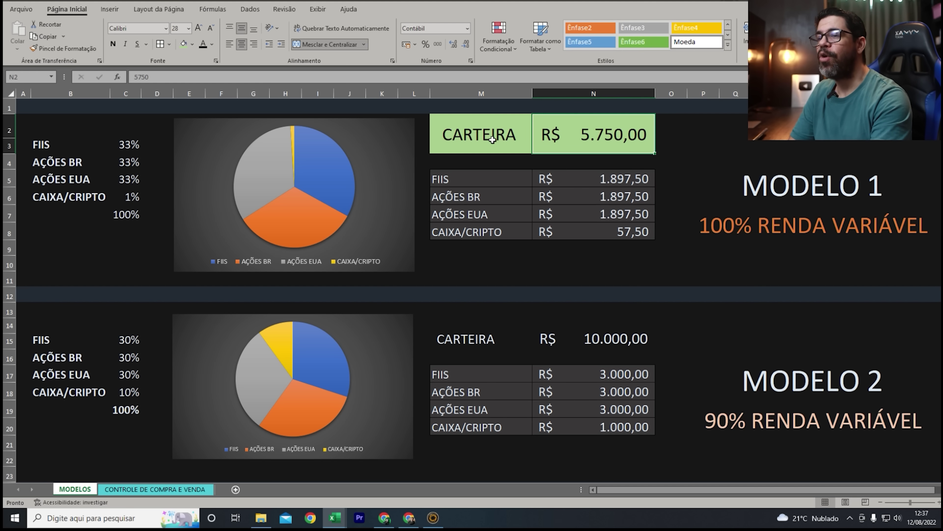
left_click(508, 145)
left_click(620, 139)
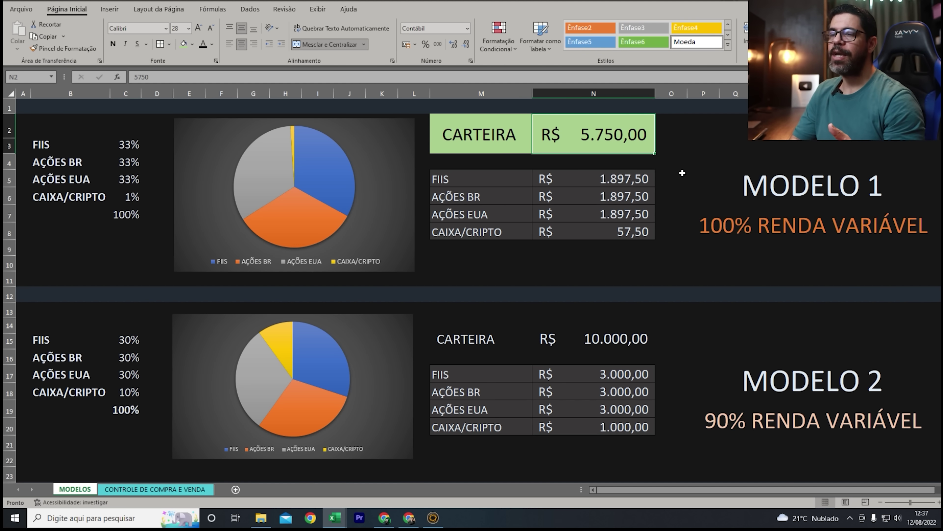
left_click(638, 180)
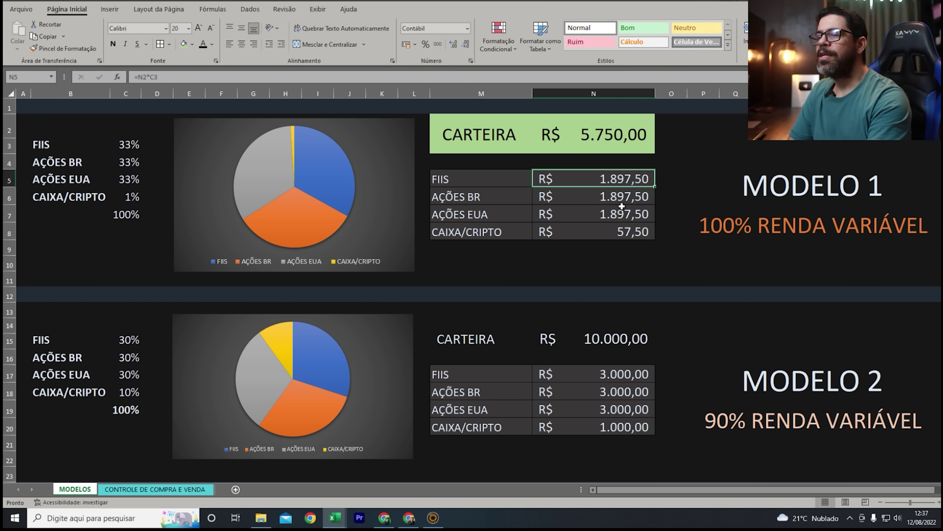
left_click(604, 202)
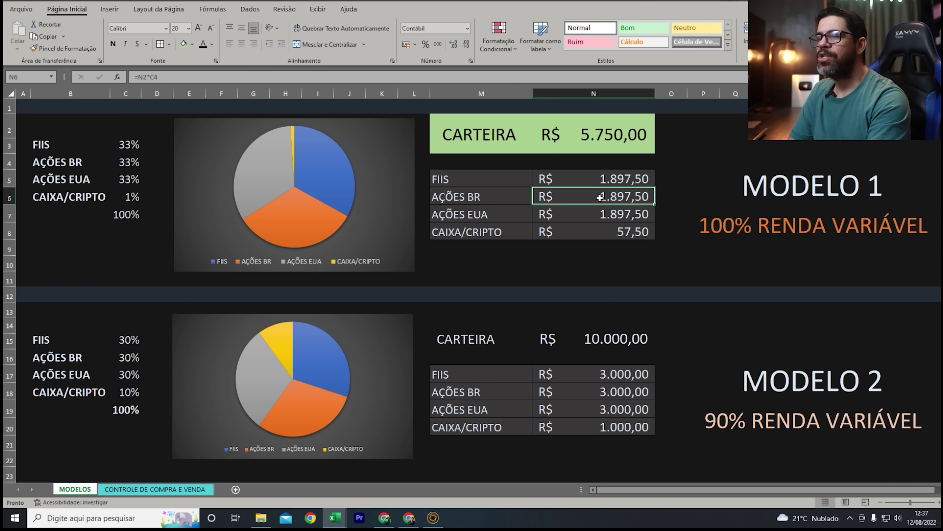
left_click(607, 220)
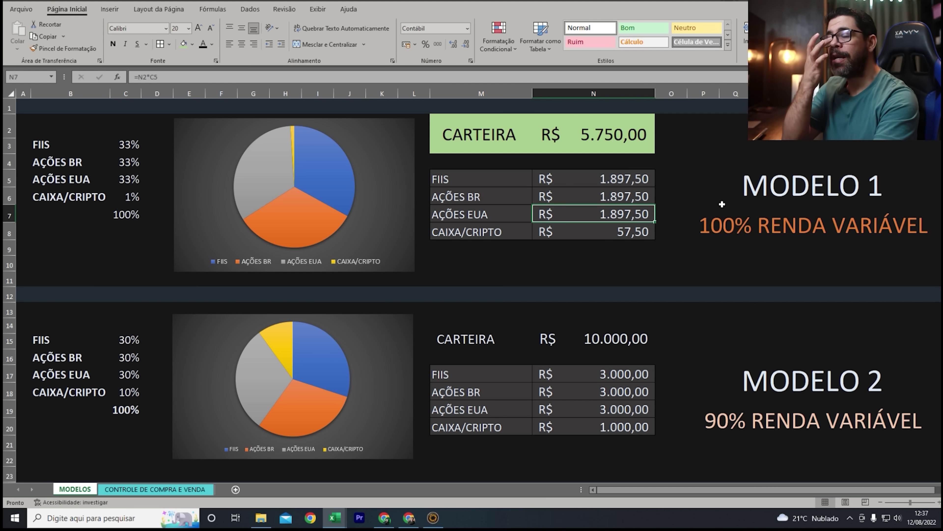
left_click(671, 213)
left_click(616, 139)
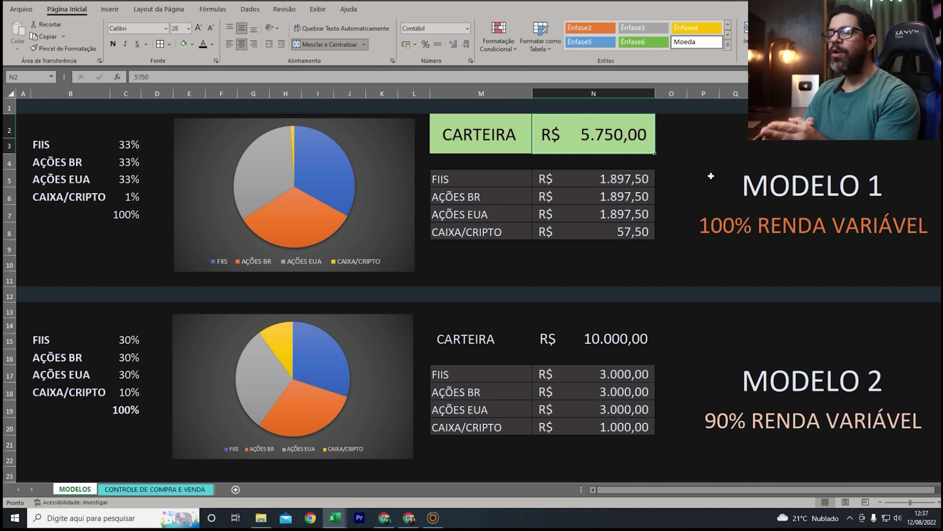
left_click(710, 177)
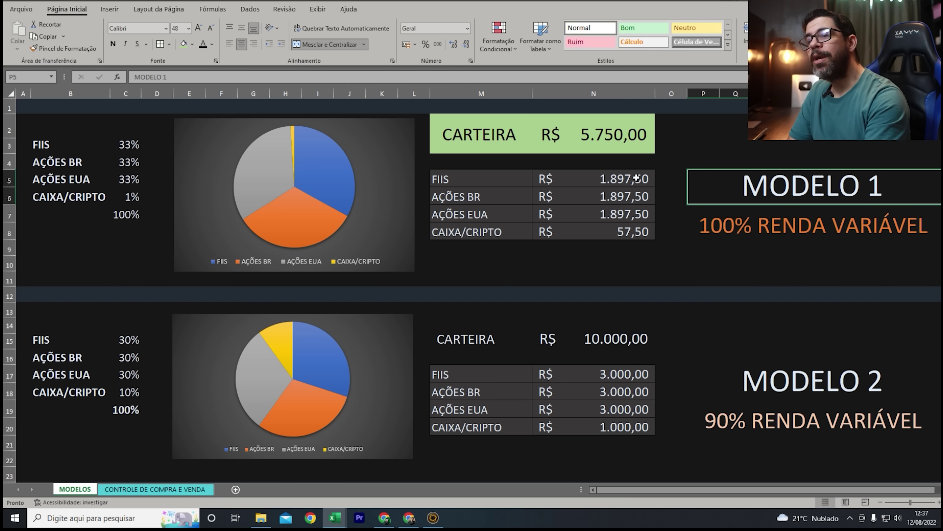
left_click(603, 138)
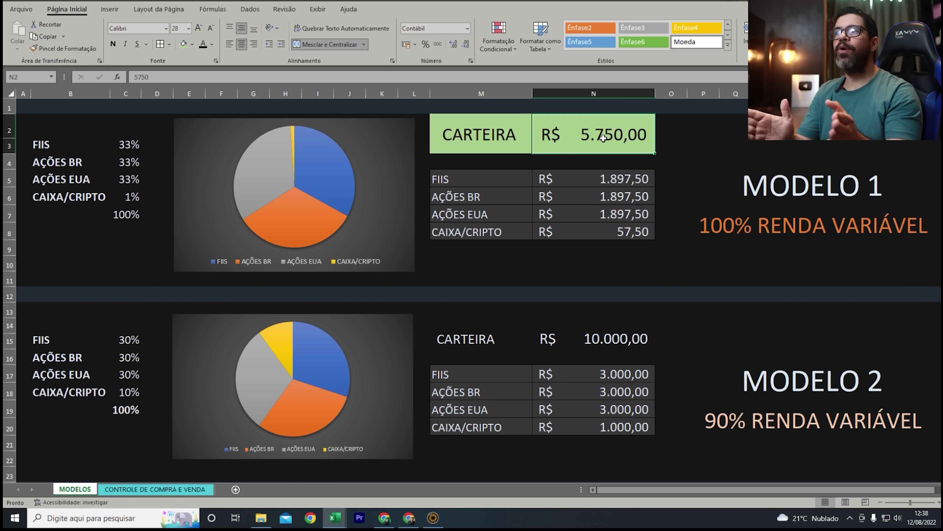
Enter 15.000 as the MODELO 1 total and check the FIIS, AÇÕES BR, AÇÕES EUA and CAIXA/CRIPTO formulas.
type("15.000")
key("Return")
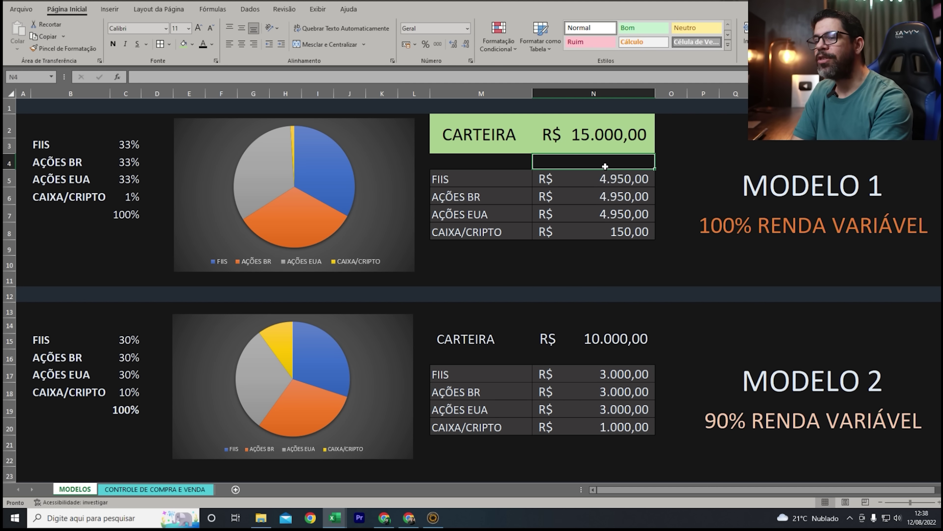
left_click(608, 182)
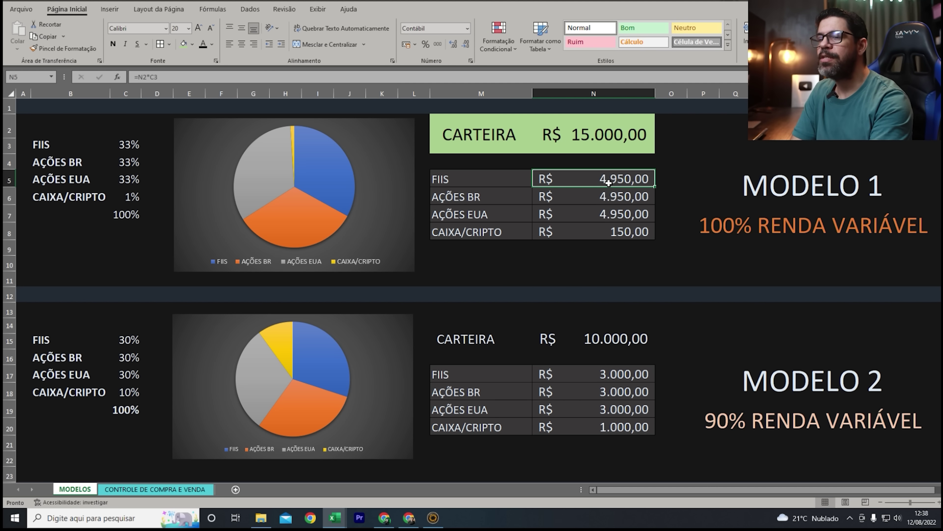
left_click(597, 200)
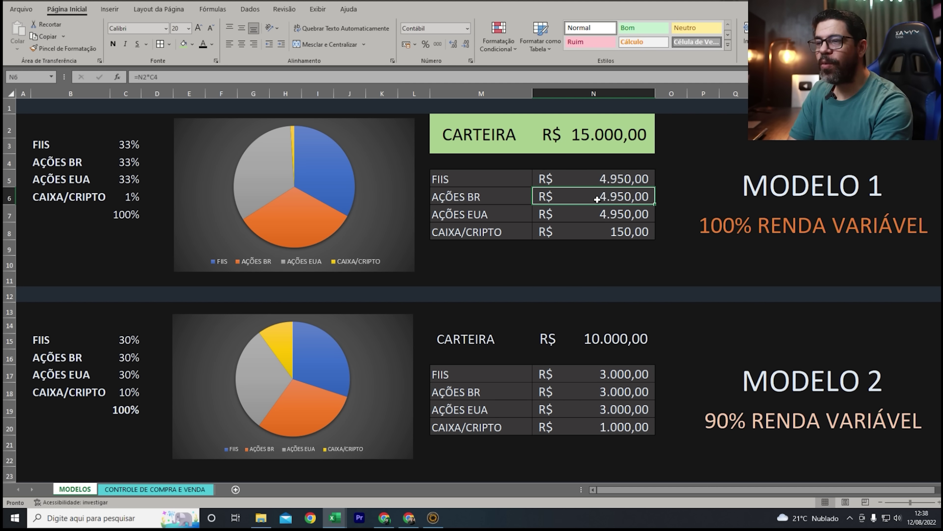
left_click(479, 202)
left_click(590, 217)
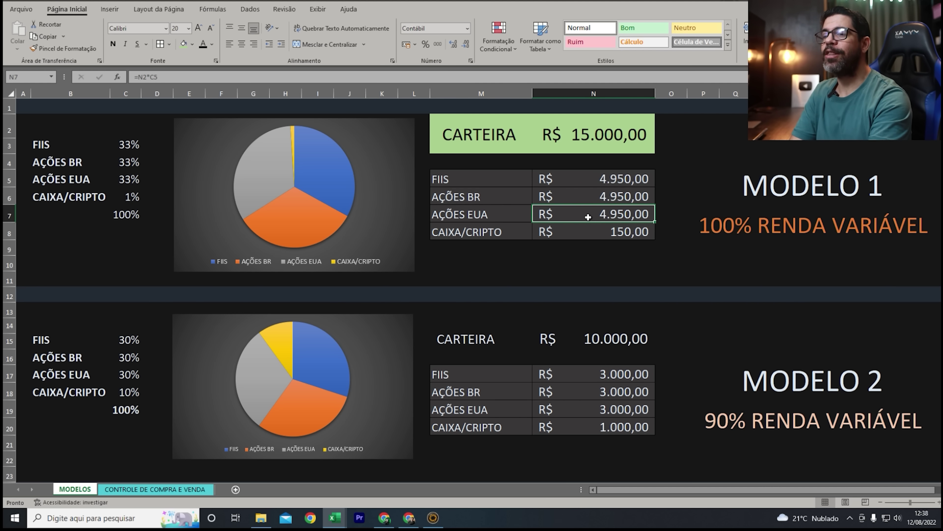
left_click(487, 217)
left_click(595, 217)
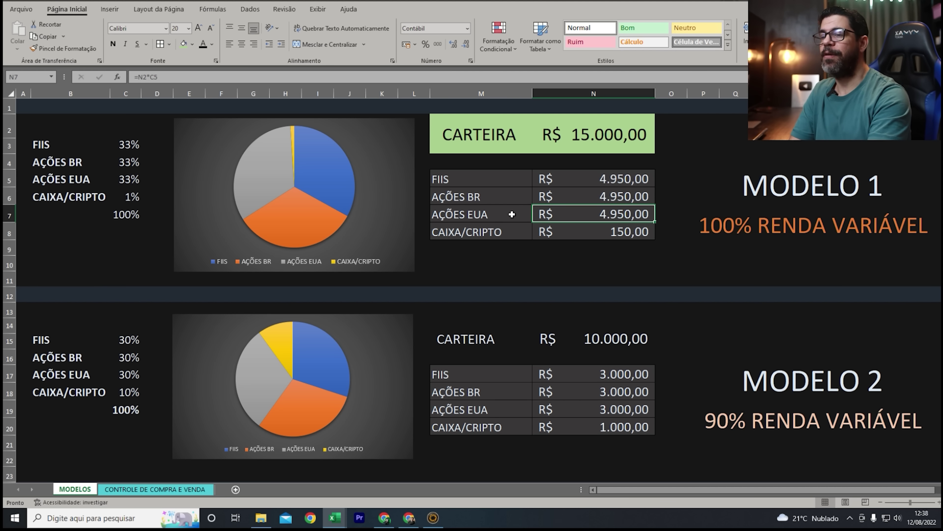
left_click(594, 231)
left_click(713, 255)
left_click(473, 238)
left_click(588, 233)
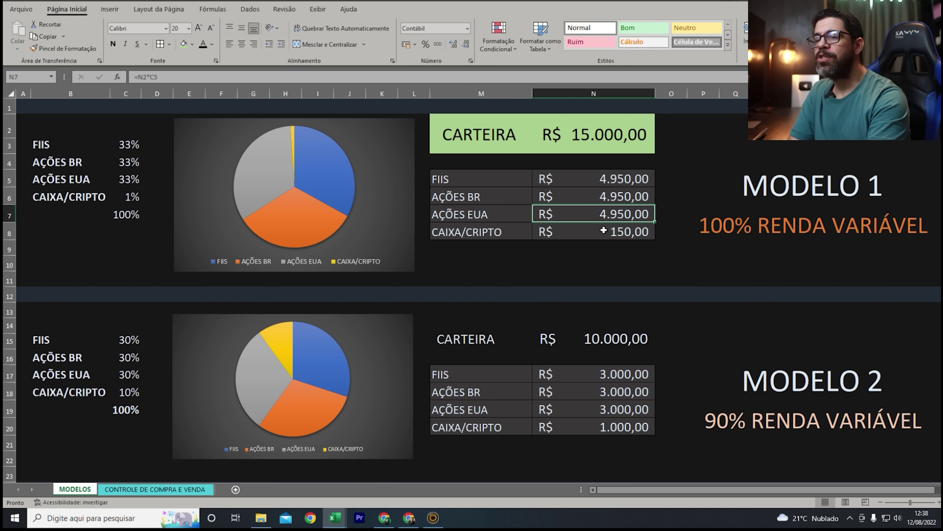
Locate the MODELO 3 portfolio total and compare it with MODELO 1's total.
scroll(669, 260, "down", 1)
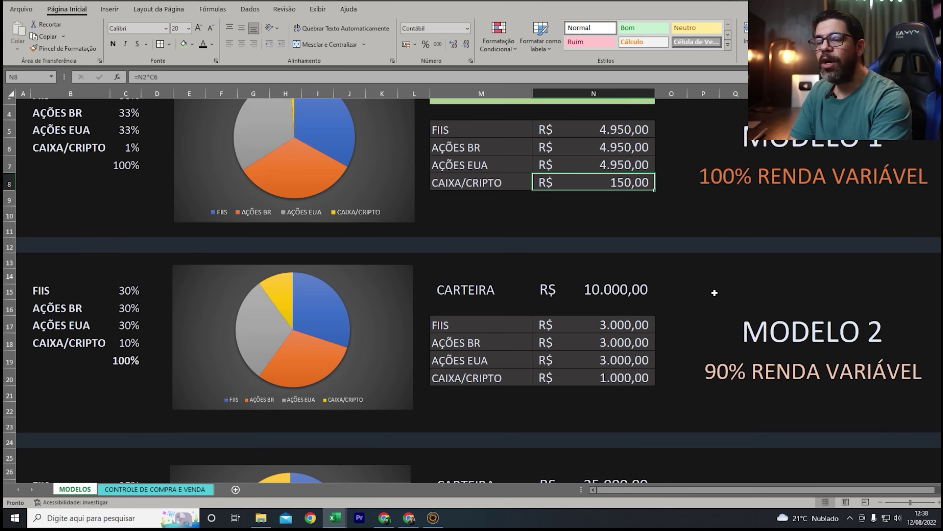
scroll(717, 289, "down", 4)
scroll(721, 283, "down", 4)
scroll(743, 264, "up", 3)
scroll(751, 255, "up", 1)
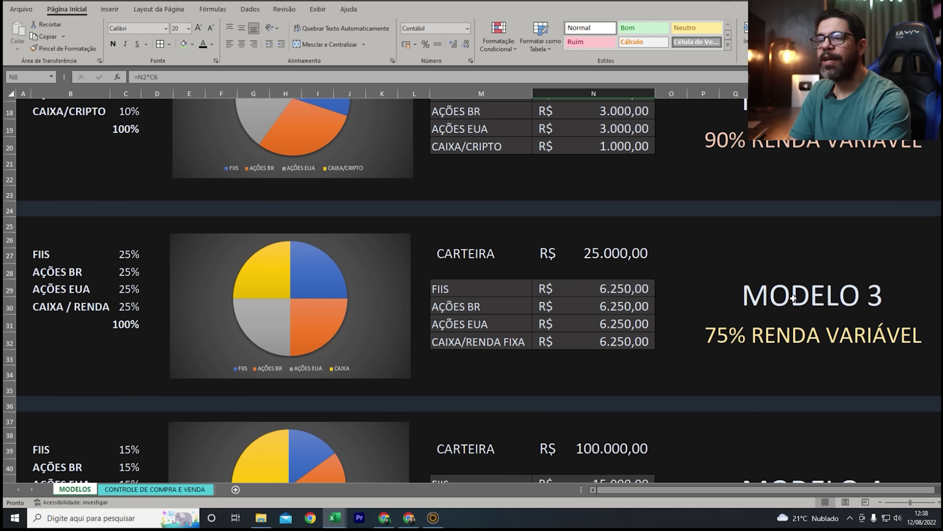
left_click(772, 290)
left_click(617, 254)
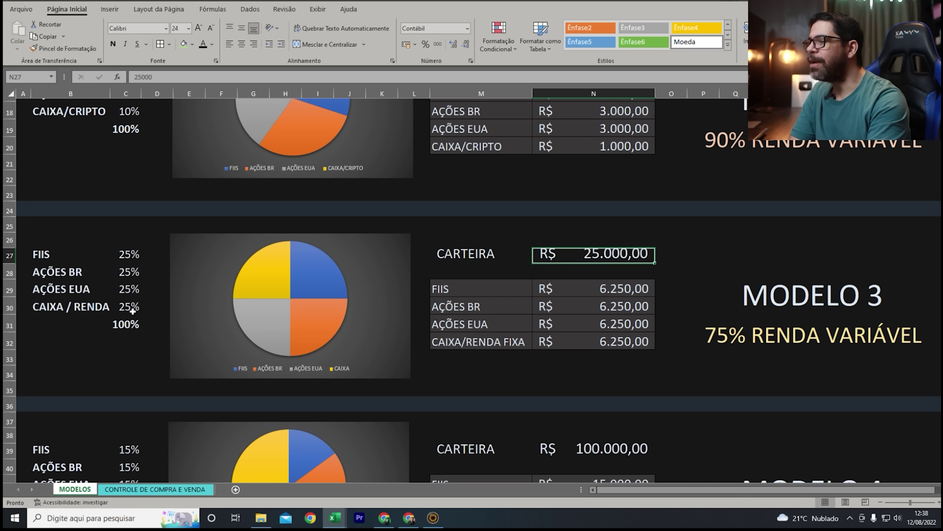
scroll(627, 354, "up", 6)
left_click(537, 139)
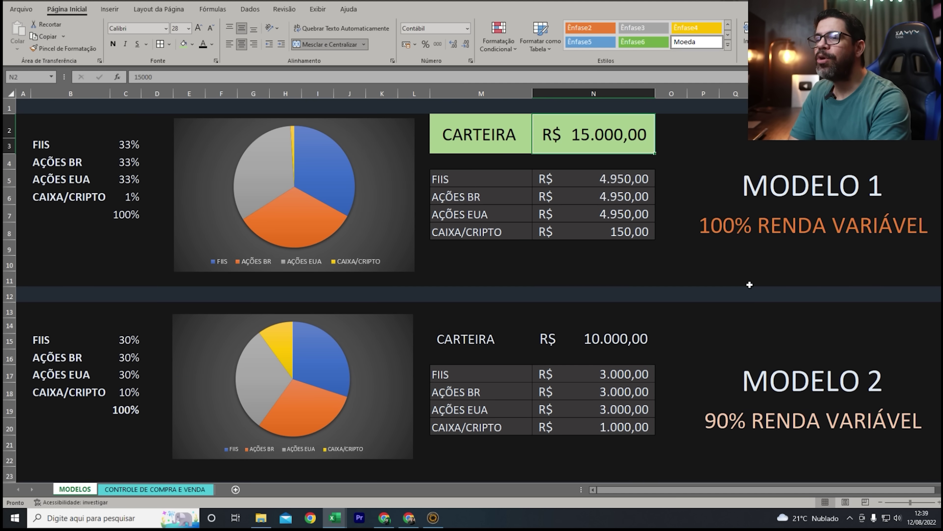
scroll(755, 303, "down", 3)
scroll(687, 283, "down", 3)
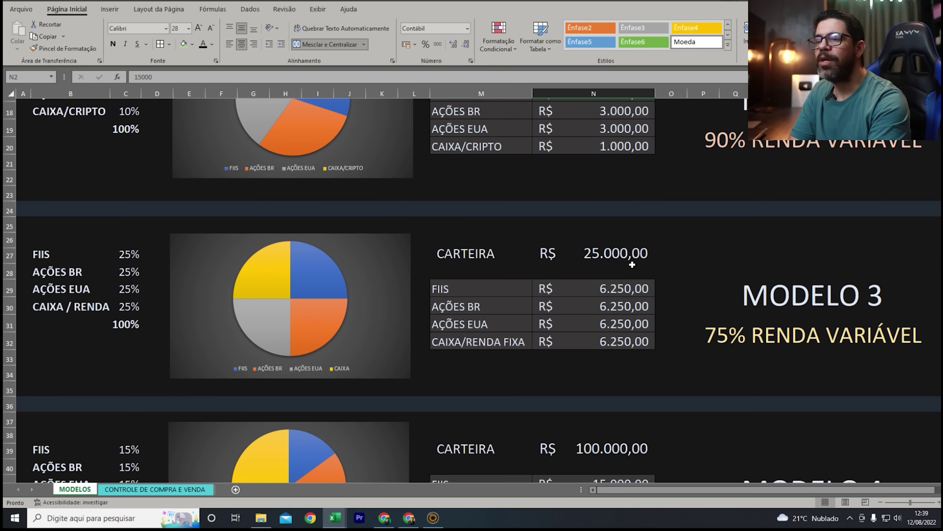
Change the MODELO 3 total from 25.000 to 15000 and check its four allocation formulas.
left_click(632, 262)
type("15000")
key("Return")
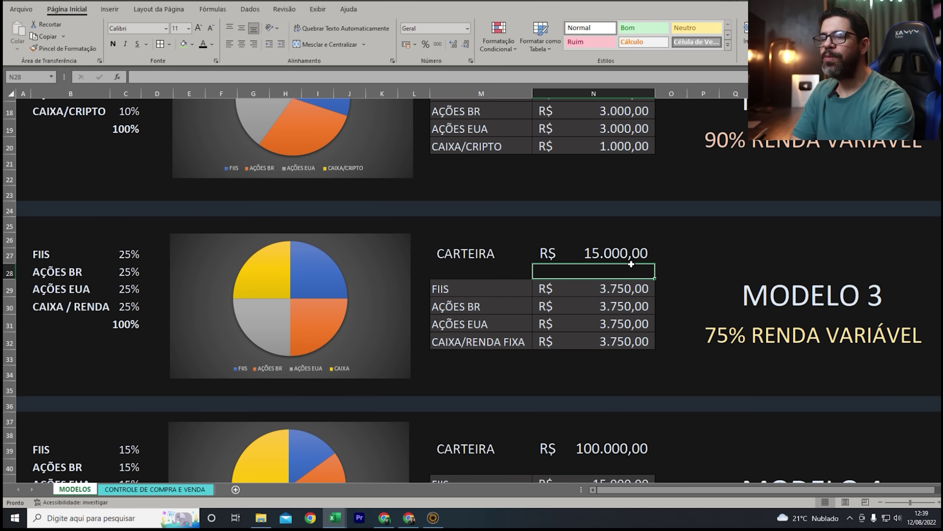
left_click(612, 288)
left_click(605, 306)
left_click(595, 324)
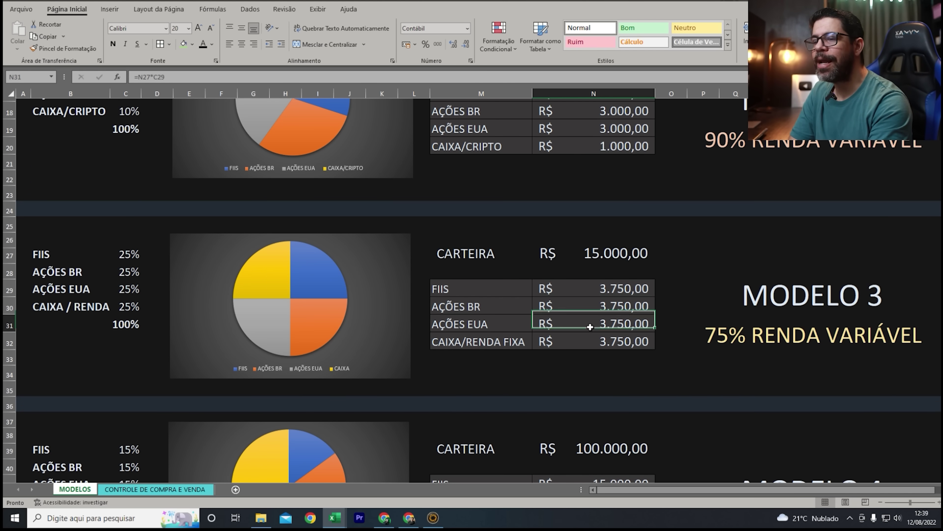
left_click(593, 347)
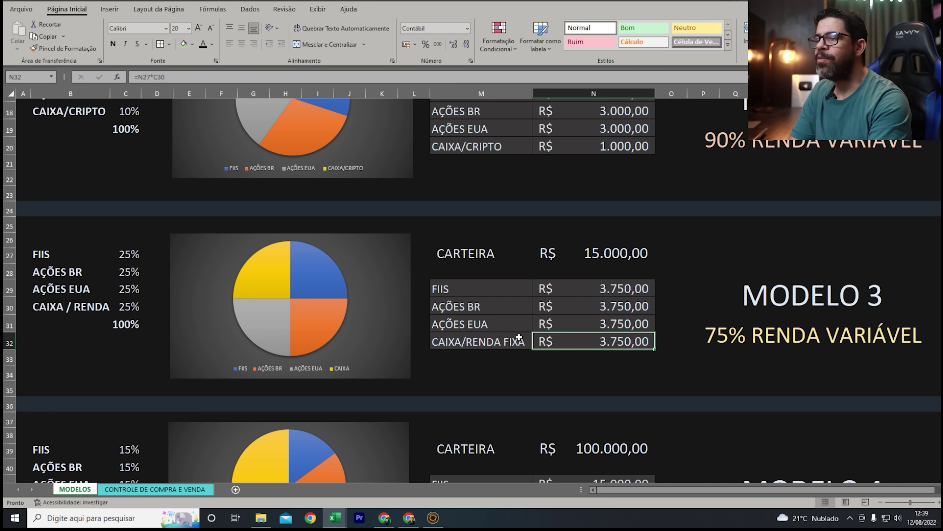
left_click(618, 330)
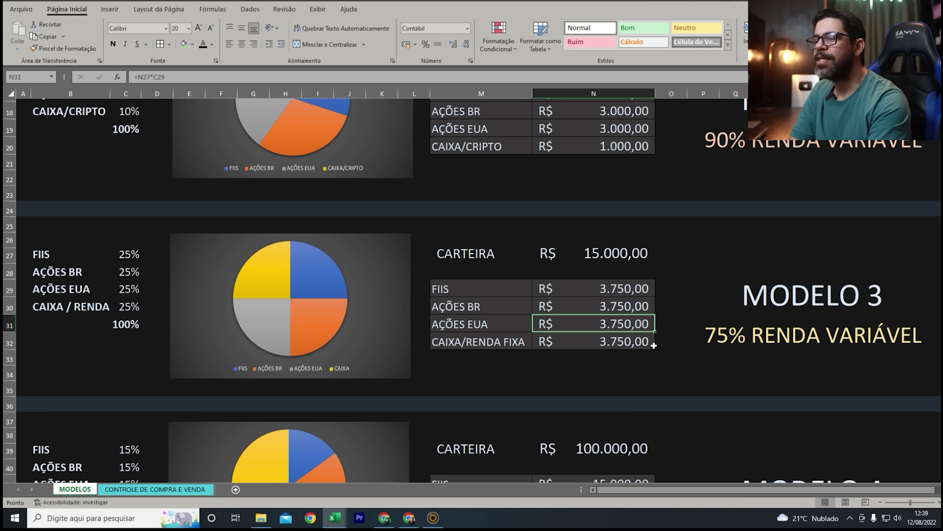
left_click(609, 290)
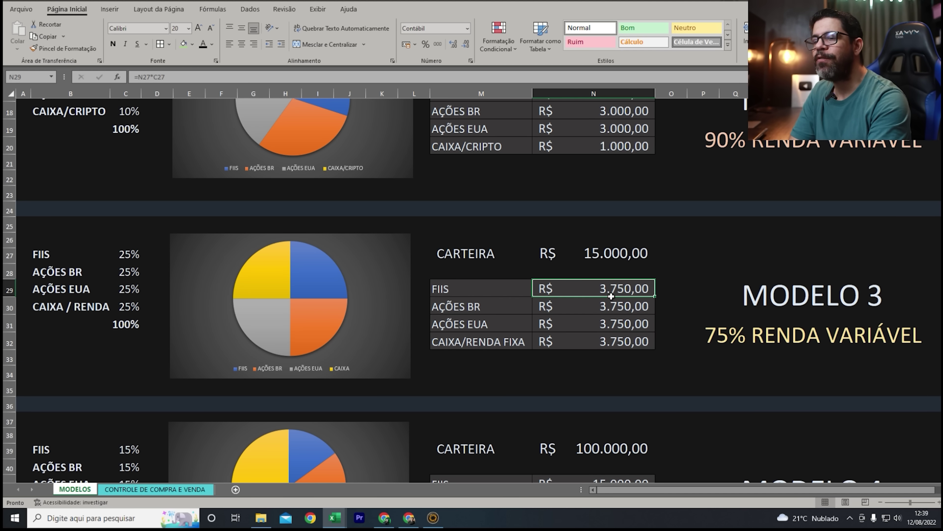
Highlight MODELO 3's allocation values, asset-class labels and CARTEIRA row to show the result.
left_click_drag(611, 297, 646, 339)
left_click(813, 296)
left_click_drag(41, 254, 59, 306)
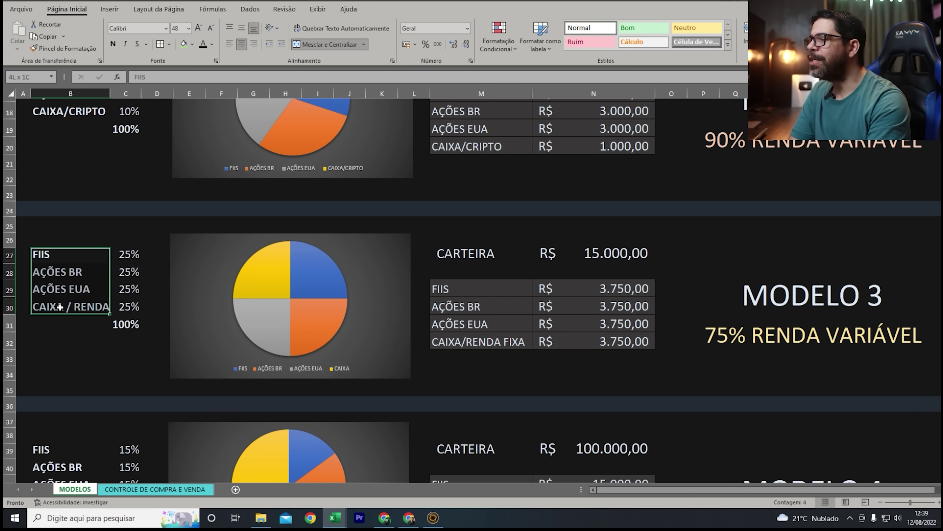
left_click_drag(624, 289, 646, 341)
left_click(803, 301)
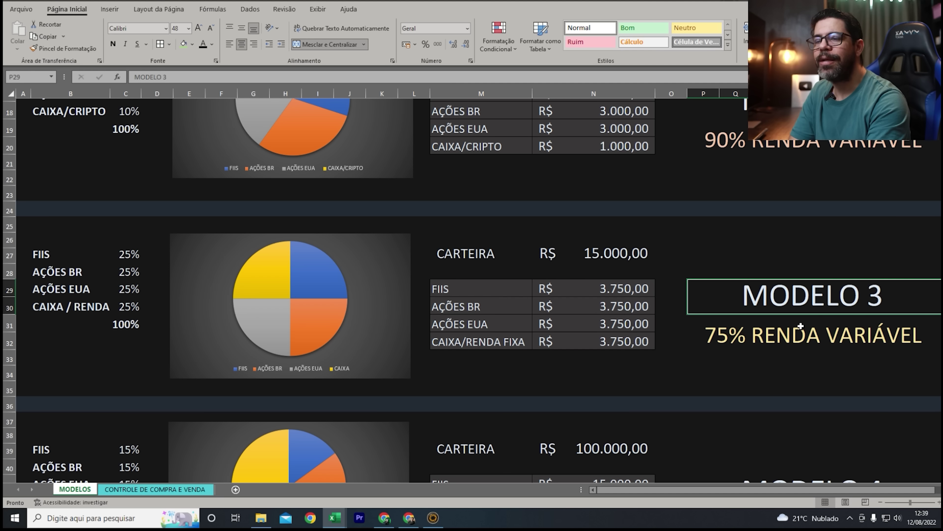
left_click(800, 356)
left_click_drag(457, 254, 624, 254)
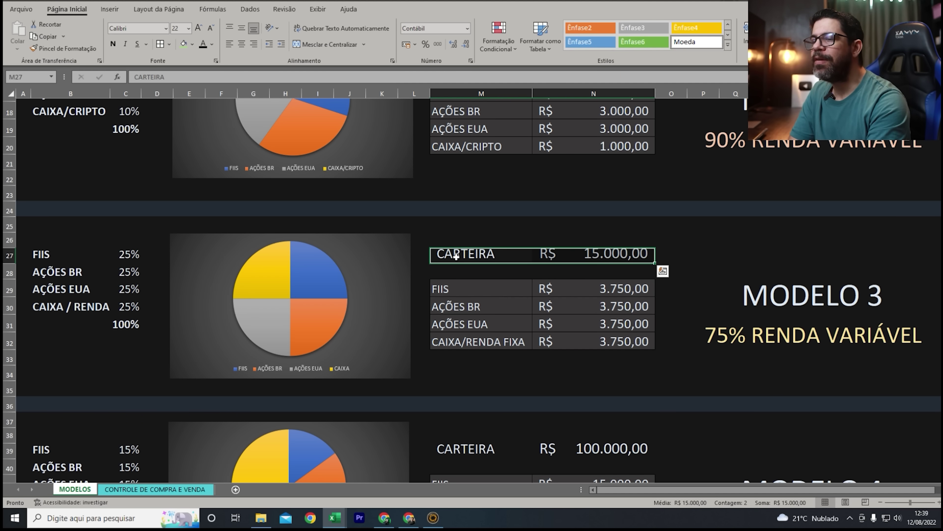
left_click_drag(457, 256, 578, 254)
left_click(693, 260)
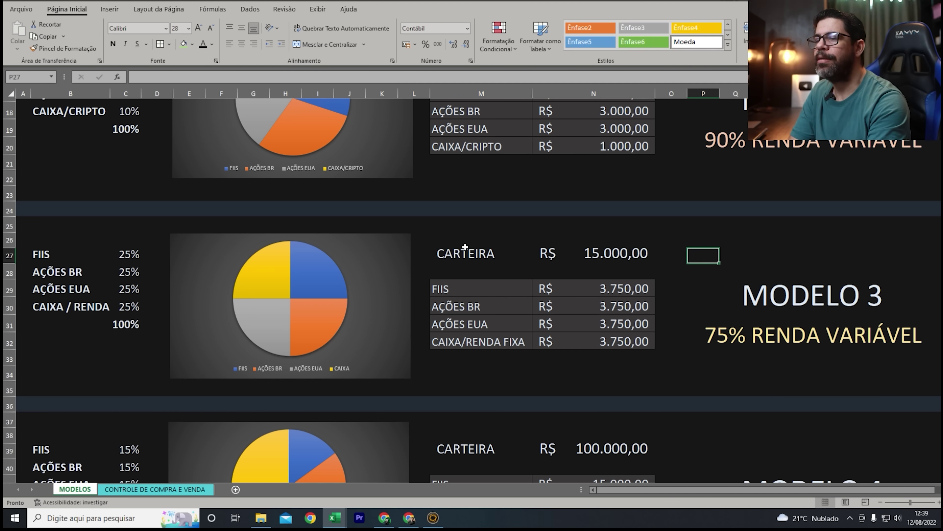
Set the Modelo 4 portfolio total to R$ 100.000,00 after first trying 9800.
scroll(758, 344, "down", 6)
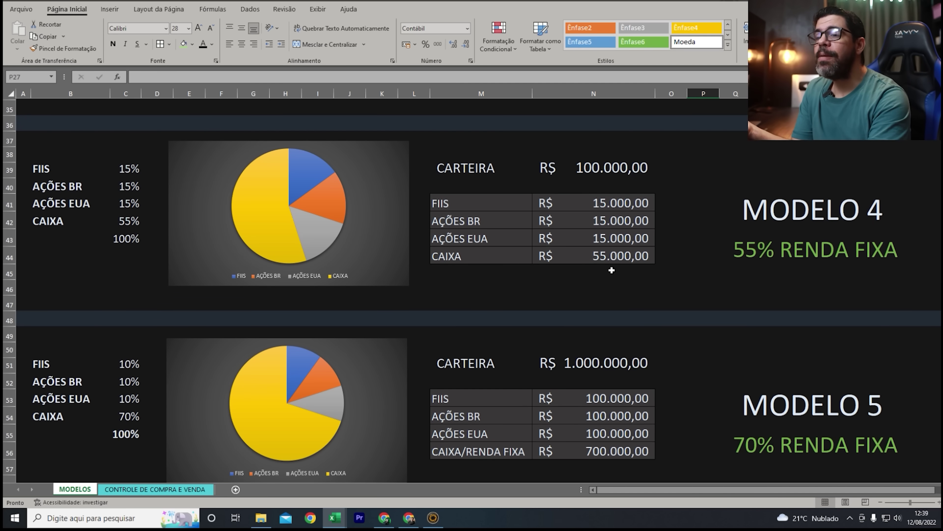
left_click(579, 174)
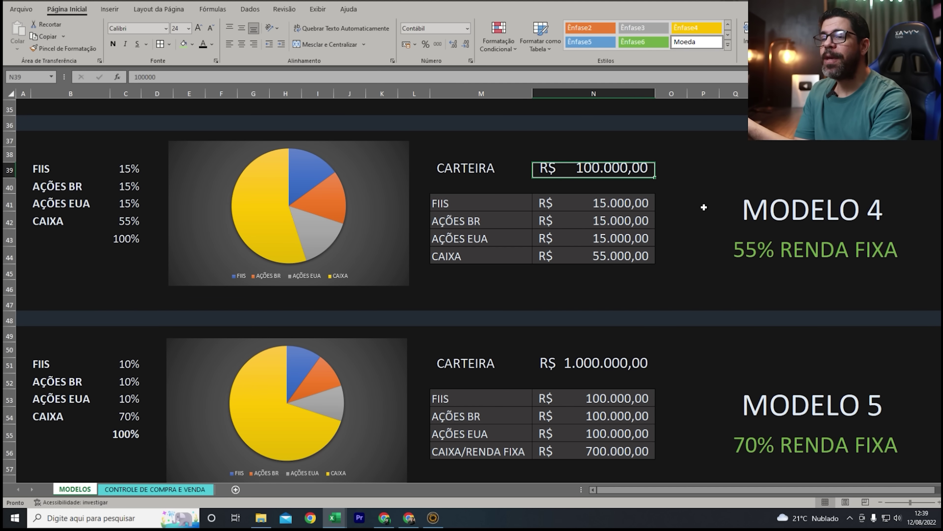
scroll(704, 207, "up", 3)
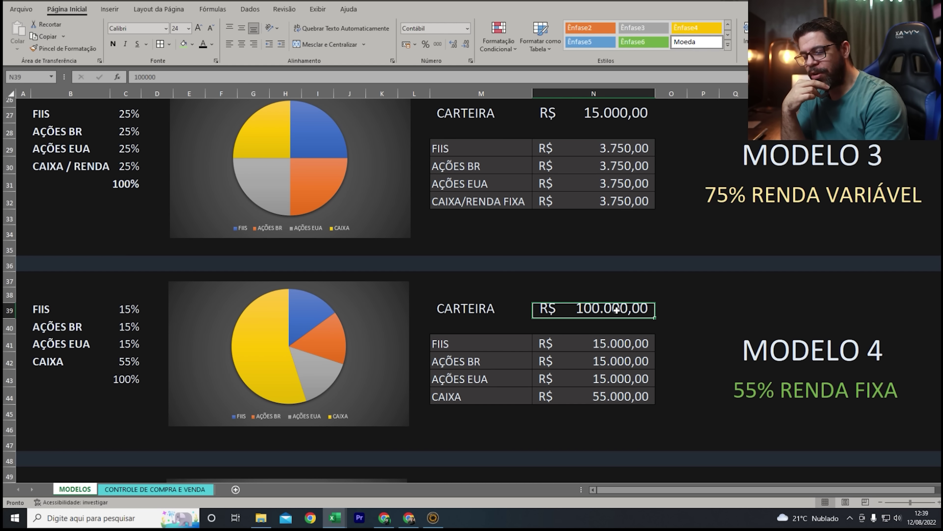
type("9800")
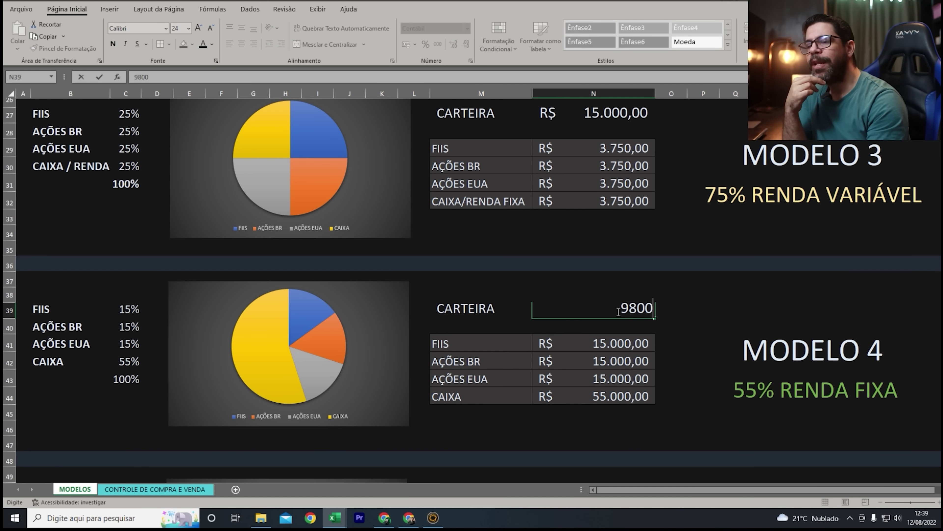
left_click(704, 295)
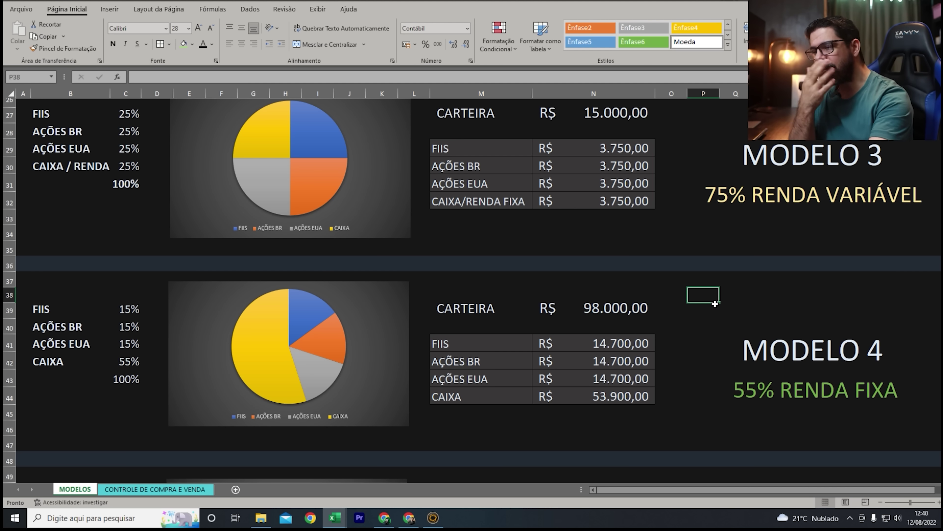
left_click(608, 309)
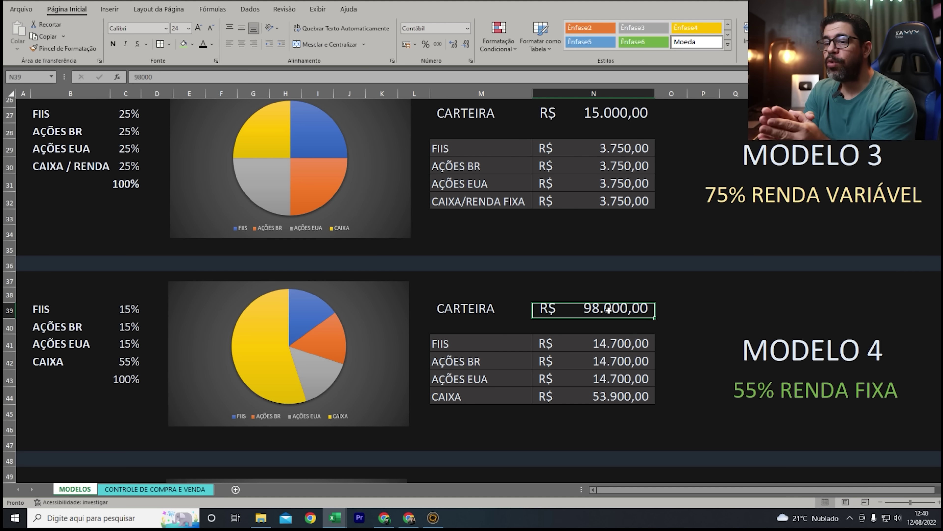
type("1")
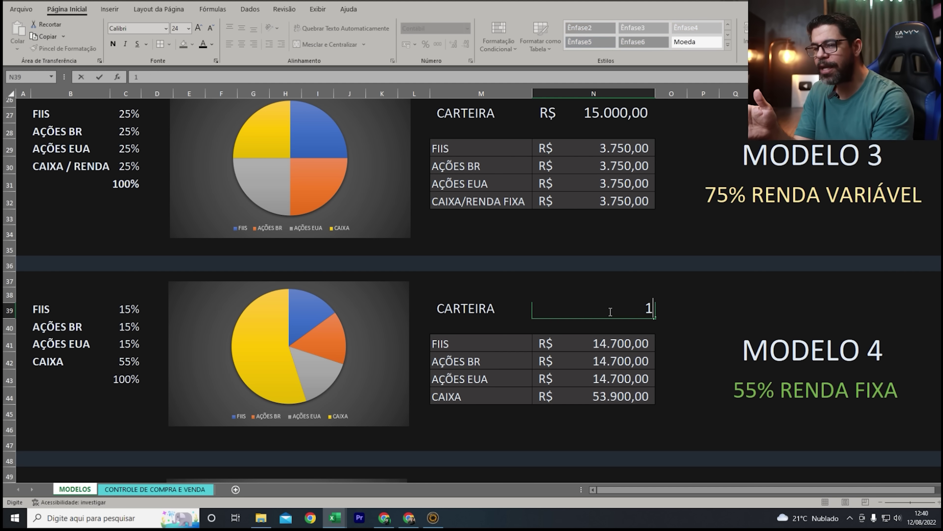
type("00.00")
key("Return")
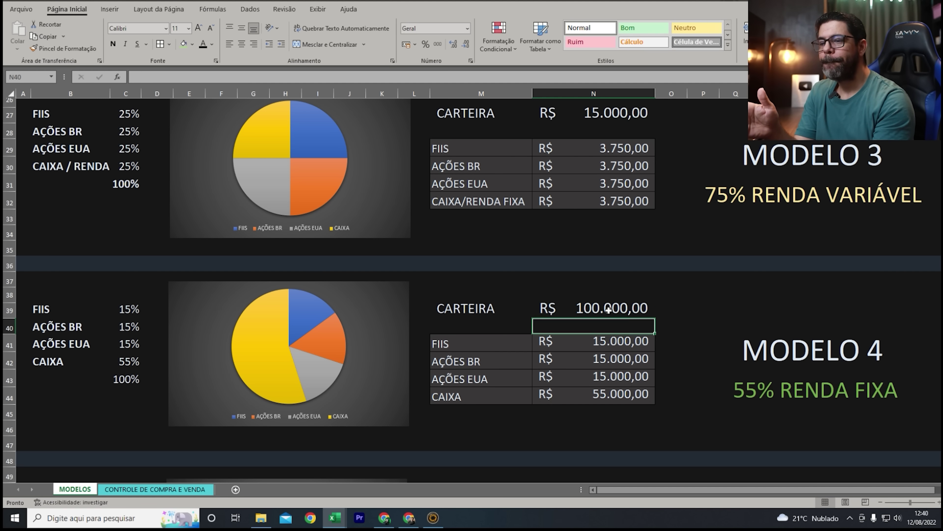
Check Modelo 4's FIIS, AÇÕES EUA and CAIXA amount formulas against their asset-class labels.
left_click(612, 343)
left_click(601, 365)
left_click(593, 382)
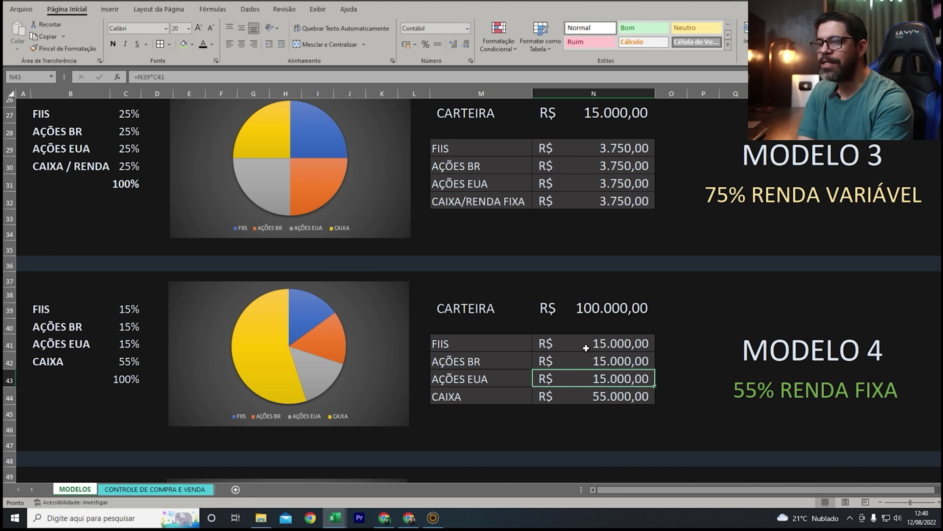
left_click(586, 347)
left_click(480, 341)
left_click(494, 368)
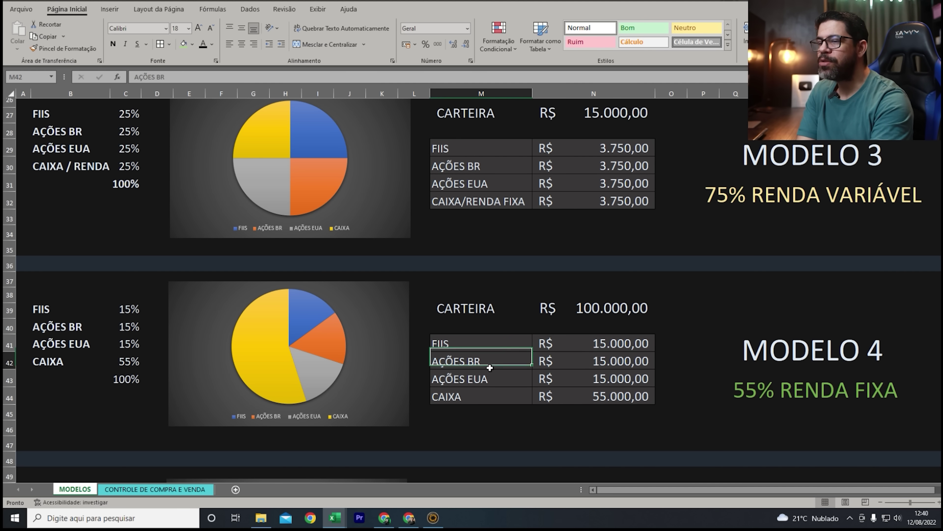
left_click(491, 382)
left_click(590, 381)
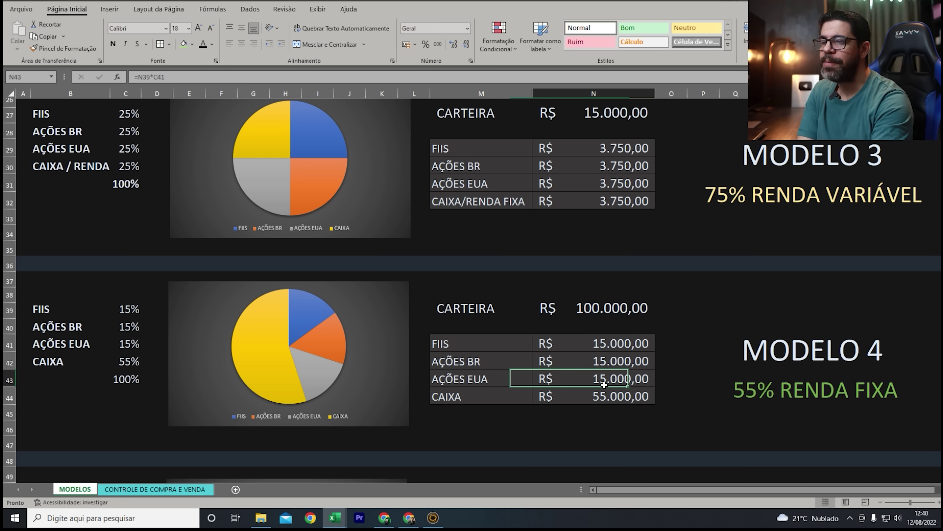
left_click(490, 396)
left_click(598, 396)
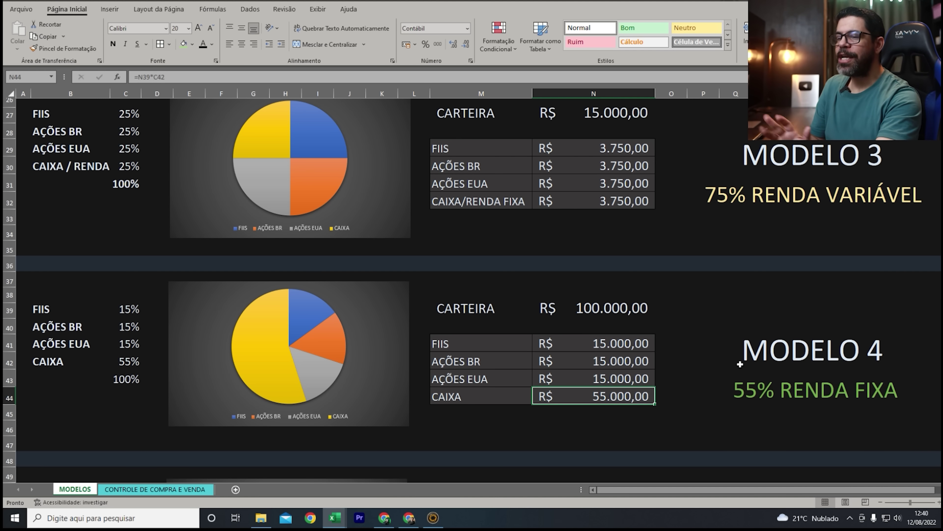
left_click(460, 399)
left_click(550, 396)
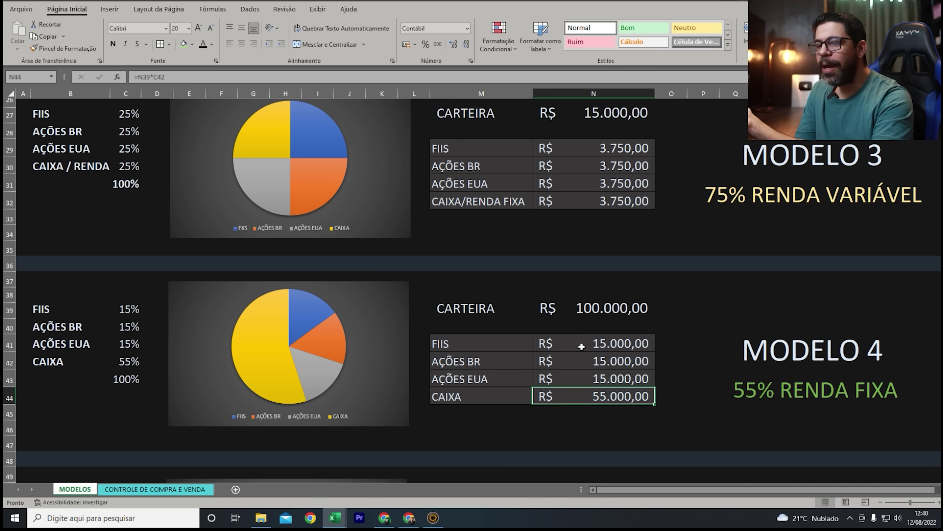
Highlight the whole Modelo 4 allocation table and its 55% RENDA FIXA caption.
left_click_drag(451, 307, 619, 389)
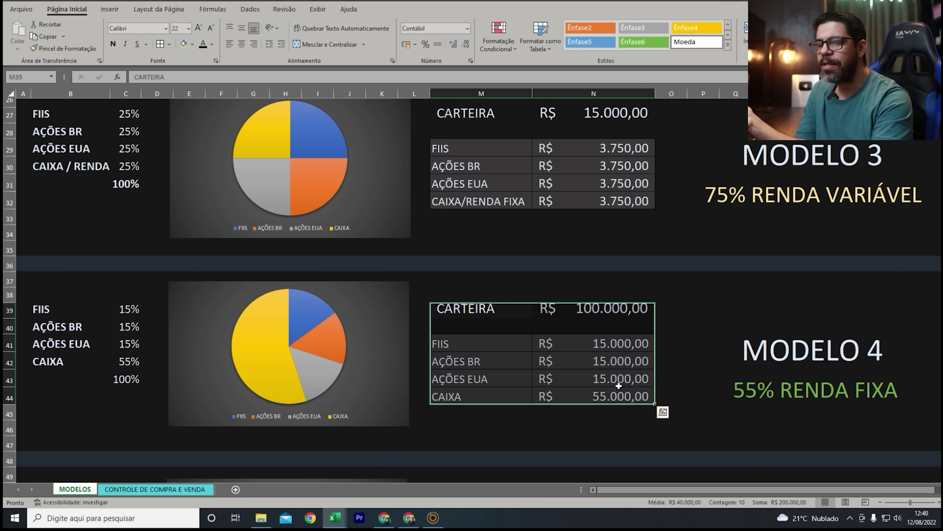
left_click(792, 356)
left_click(784, 389)
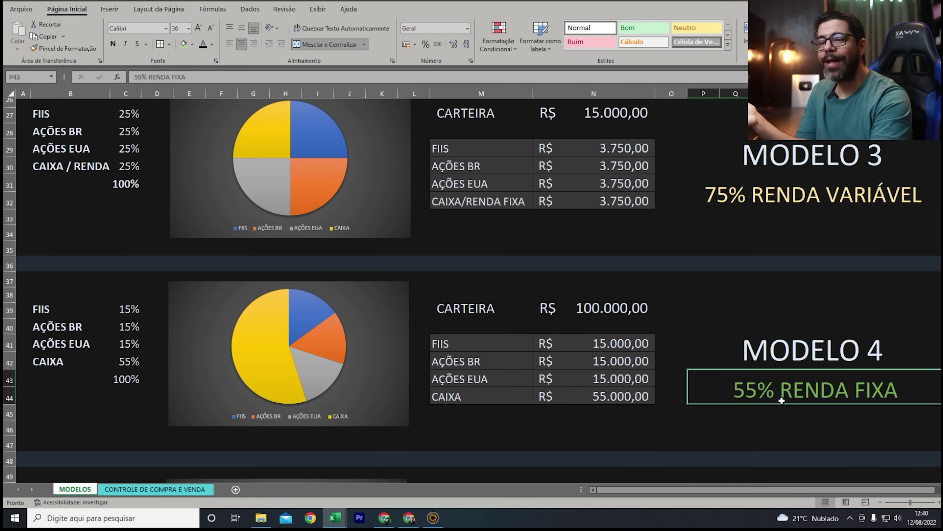
Set the Modelo 2 portfolio total to R$ 100.000,00 and check its recalculated amounts.
scroll(706, 393, "up", 8)
left_click(782, 387)
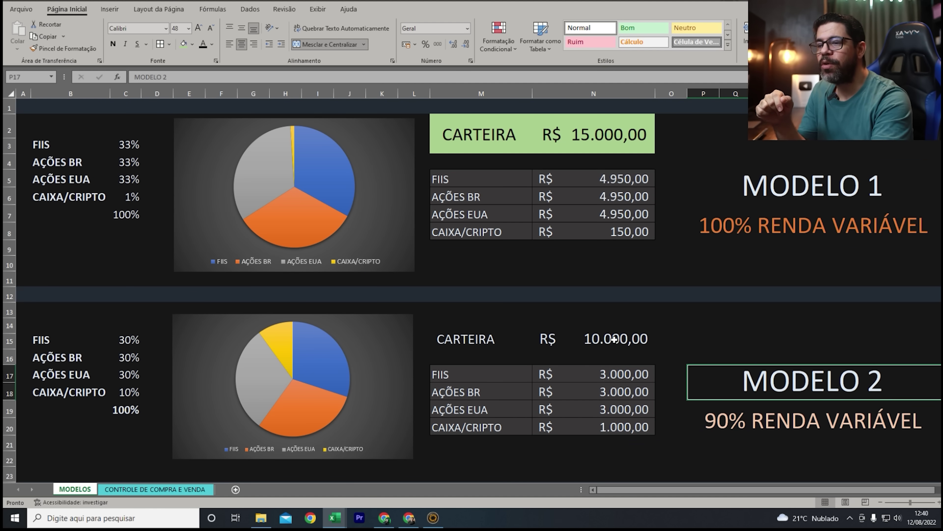
left_click(614, 340)
type("100.00")
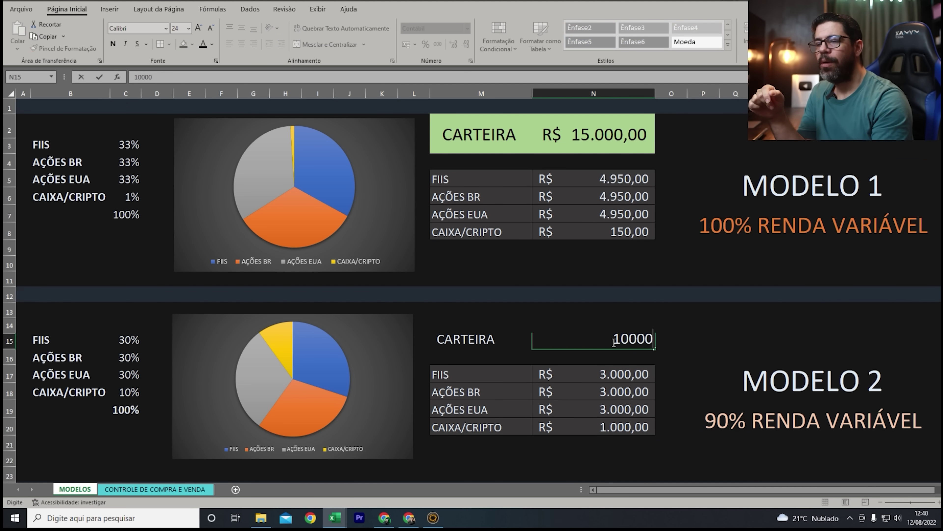
type("0")
key("Return")
left_click_drag(472, 376, 631, 427)
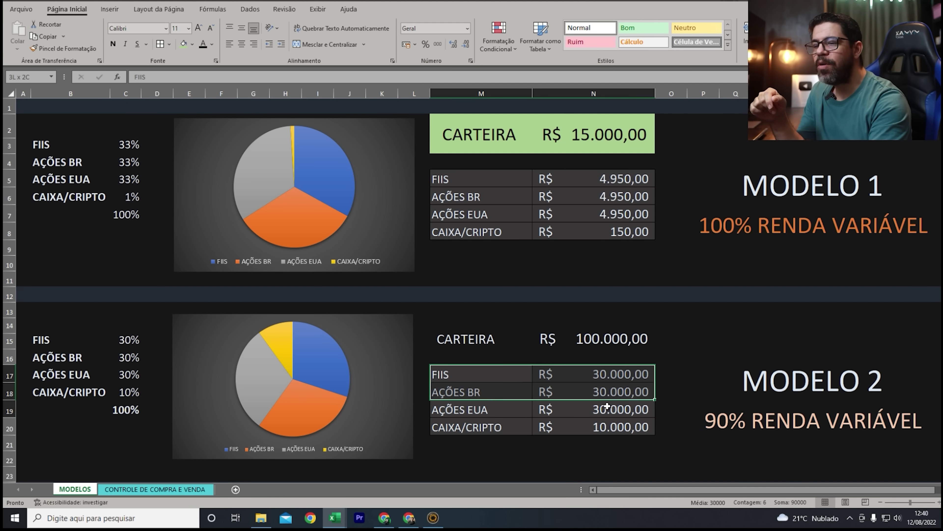
left_click(705, 413)
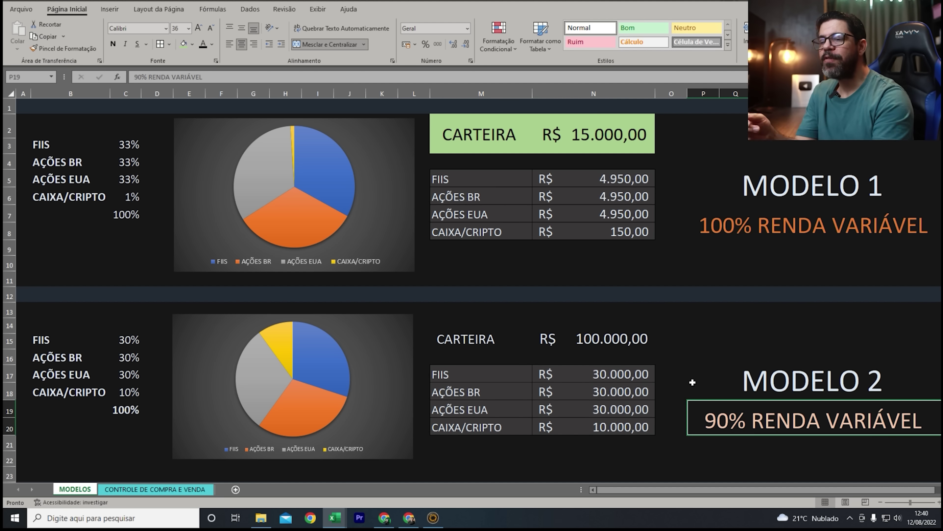
key("Left")
key("Left")
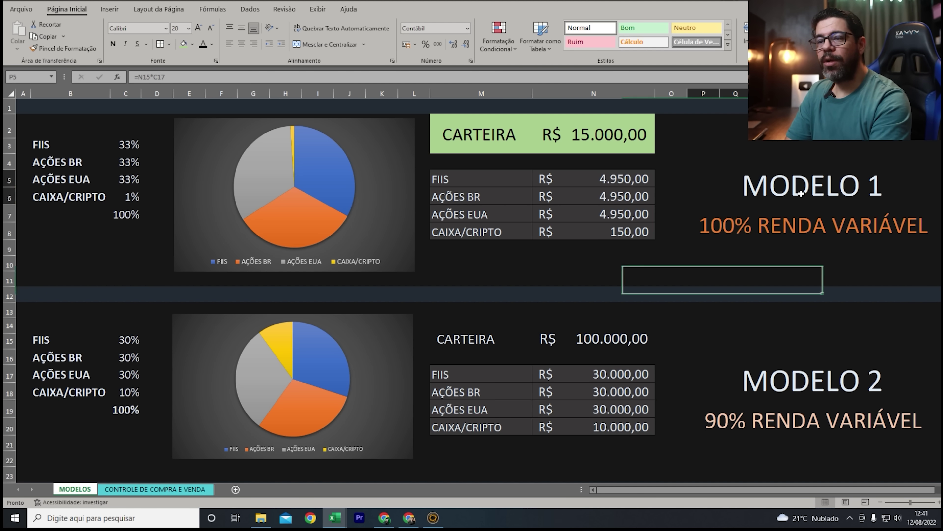
Compare the Modelo 1 and Modelo 2 titles with their 100% and 90% RENDA VARIÁVEL captions.
left_click(801, 202)
left_click(797, 227)
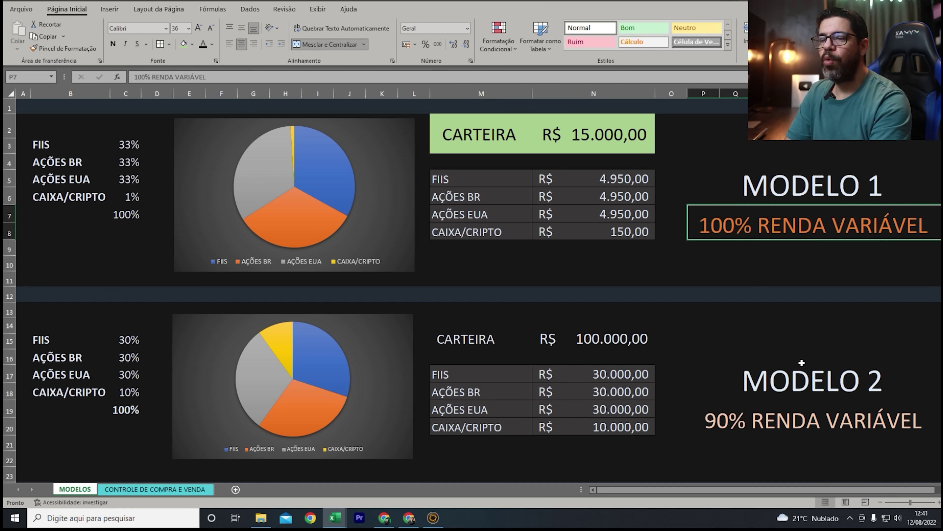
left_click(810, 379)
left_click(785, 401)
Scroll to MODELO 4 and look at its title and 55% RENDA FIXA caption.
scroll(781, 384, "down", 8)
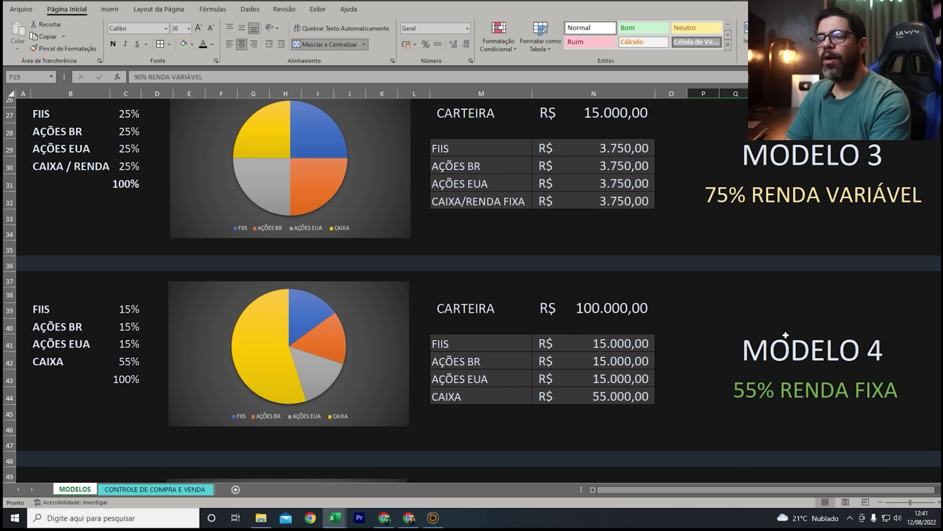
left_click(783, 348)
left_click(785, 390)
scroll(784, 396, "down", 3)
scroll(782, 396, "up", 3)
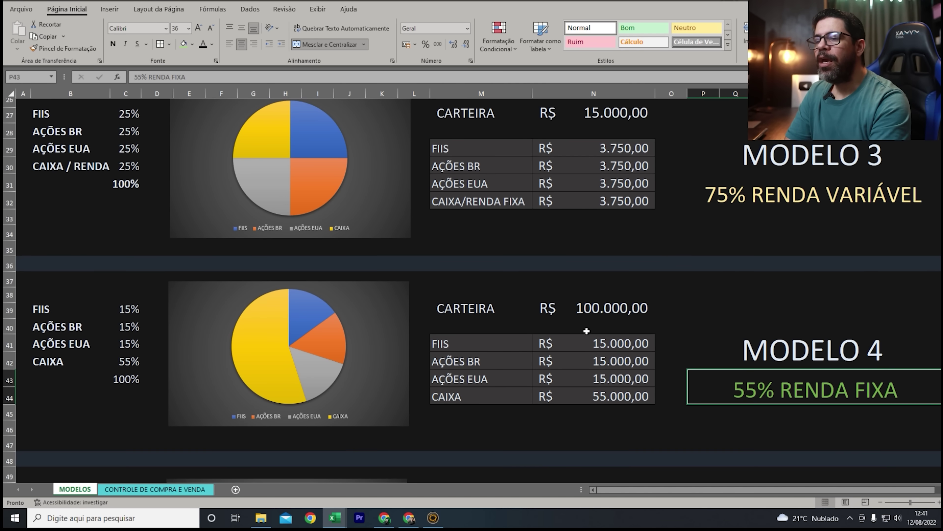
Set the Modelo 4 portfolio total to R$ 14.000,00, then change it to R$ 15.000,00.
left_click(595, 309)
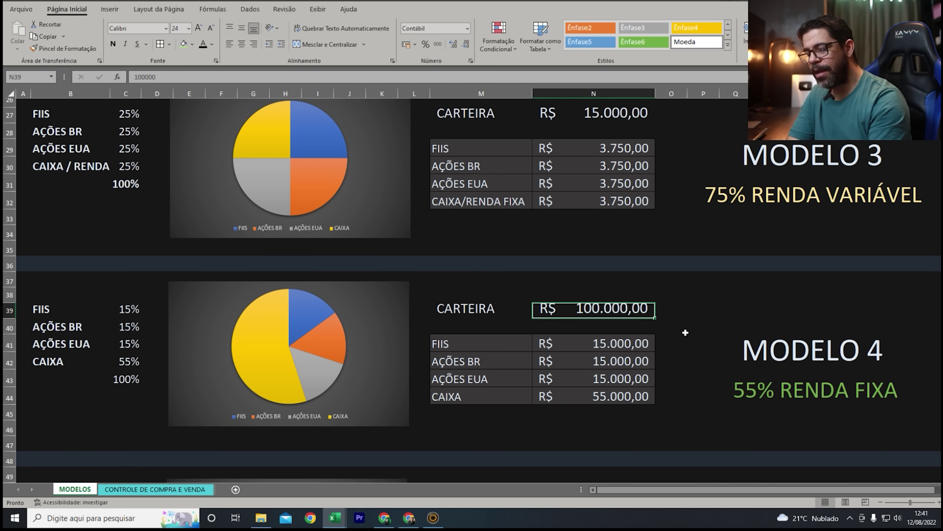
type("14.")
type("00")
key("Return")
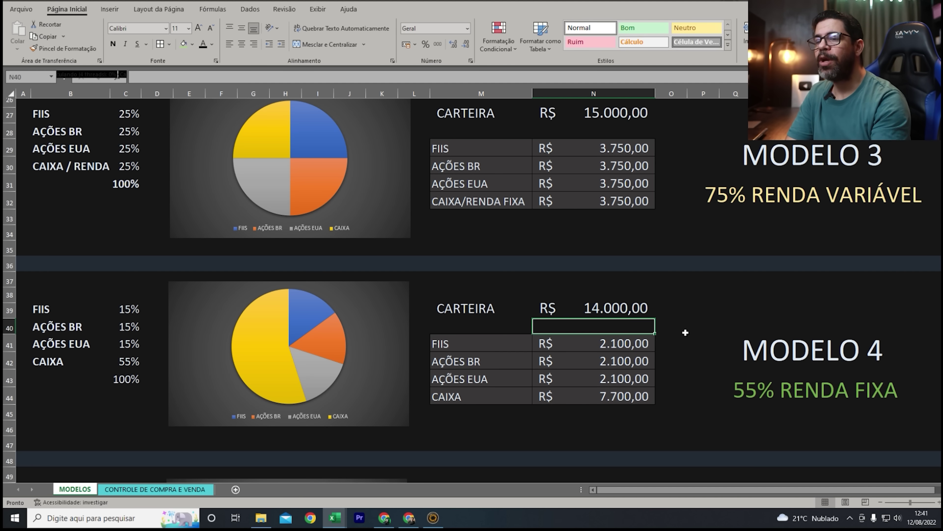
left_click(630, 314)
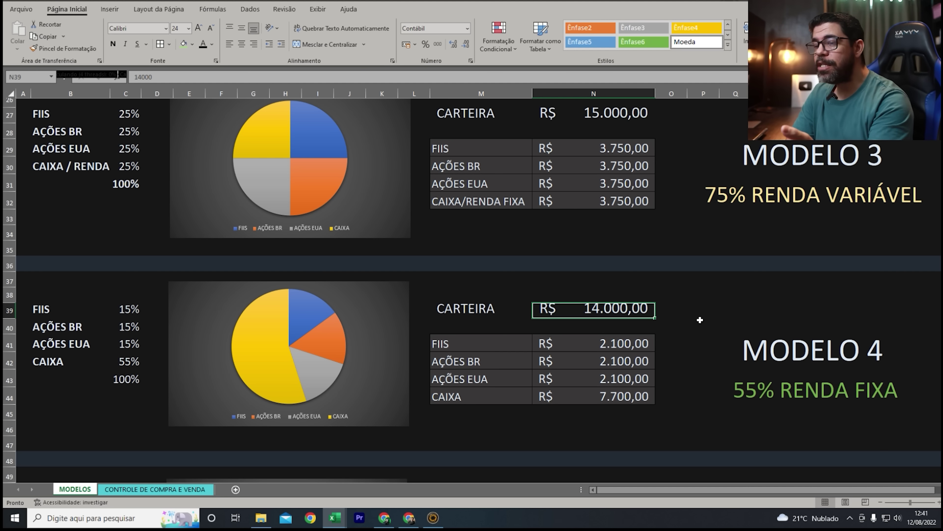
type("15.000")
key("Return")
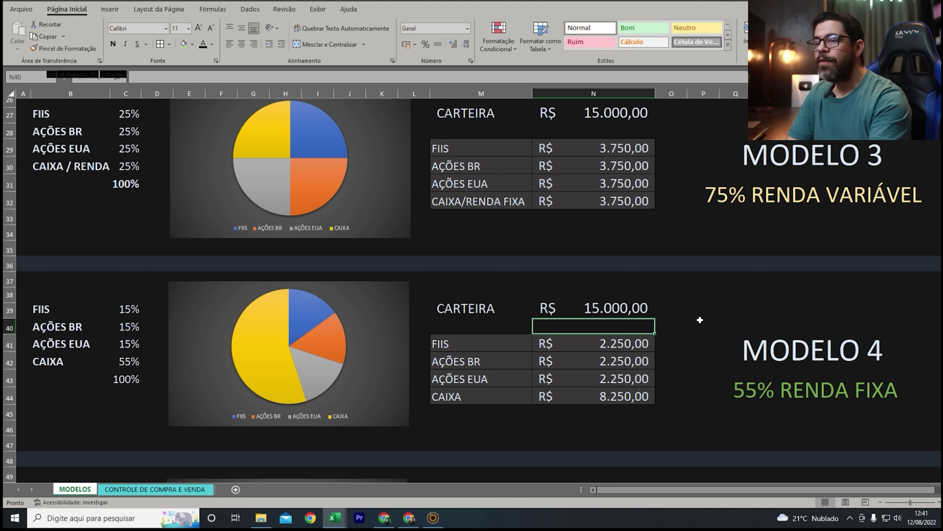
Review the Modelo 4 asset names, percentages, amount sum and allocation value formulas.
mouse_move(49, 316)
left_mouse_down()
mouse_move(111, 327)
mouse_move(126, 379)
left_mouse_up()
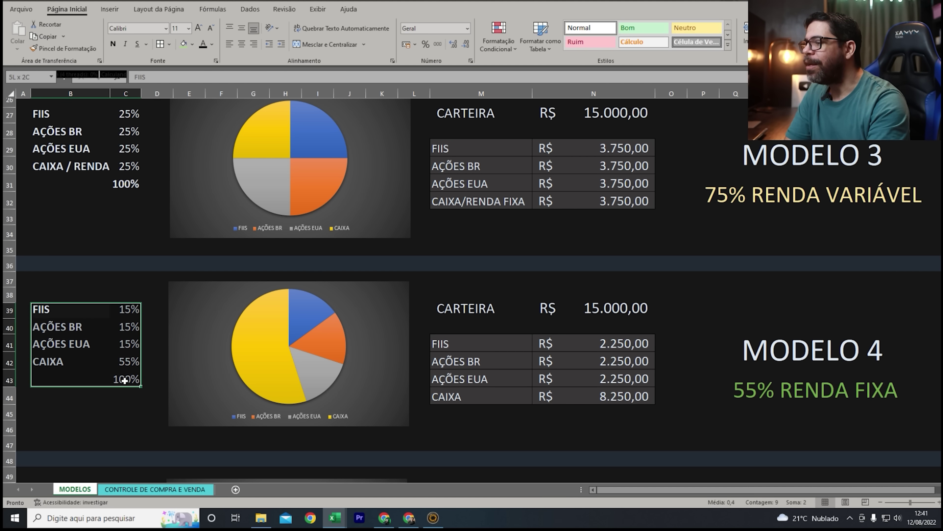
left_click_drag(93, 327, 91, 343)
left_click_drag(52, 310, 125, 380)
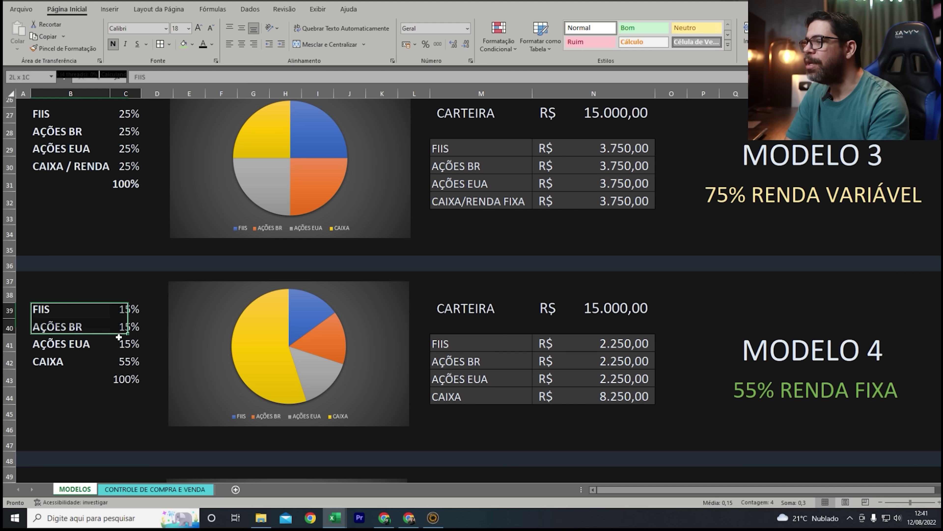
left_click(762, 358)
left_click(722, 383)
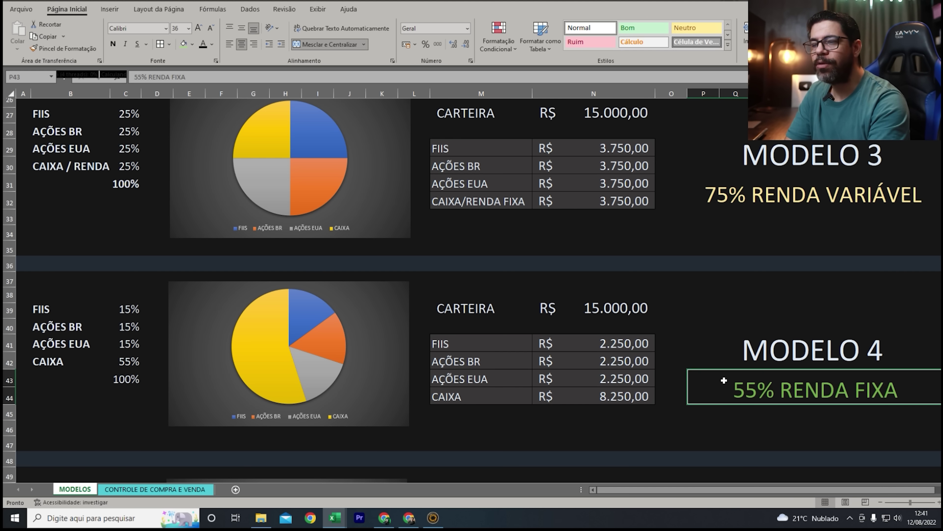
left_click(694, 356)
left_click(606, 309)
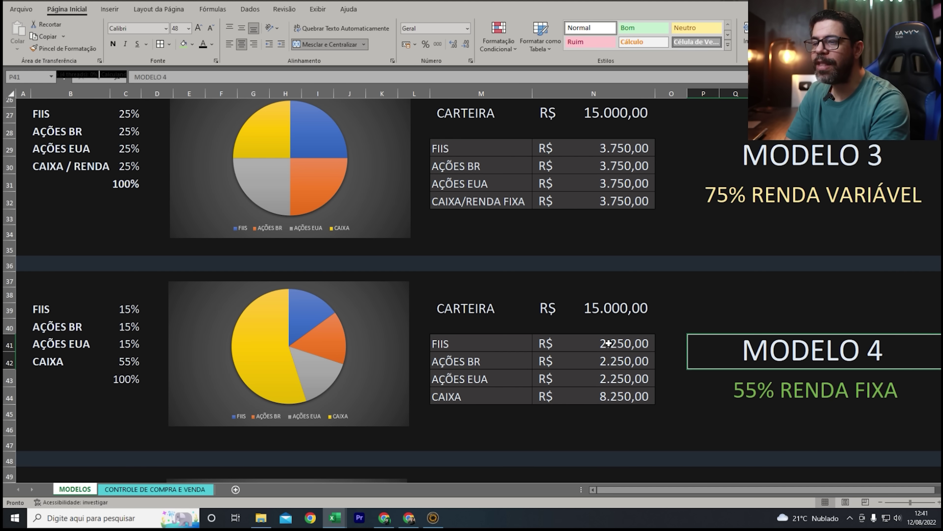
left_click_drag(608, 344, 606, 395)
left_click(631, 346)
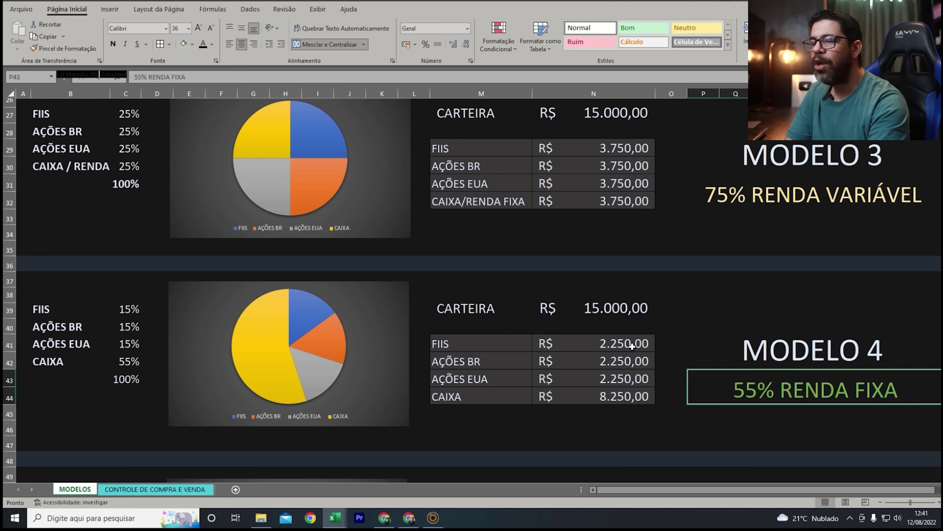
left_click(611, 360)
left_click(619, 378)
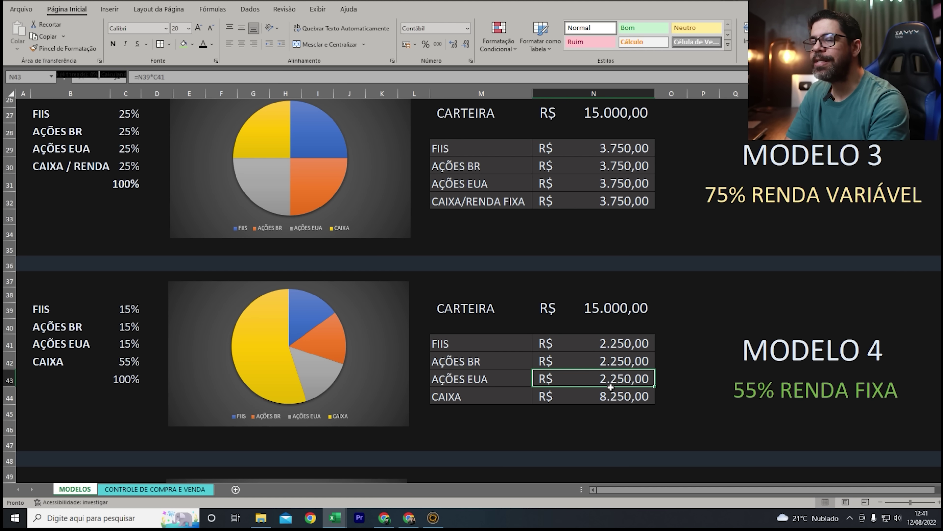
left_click(636, 395)
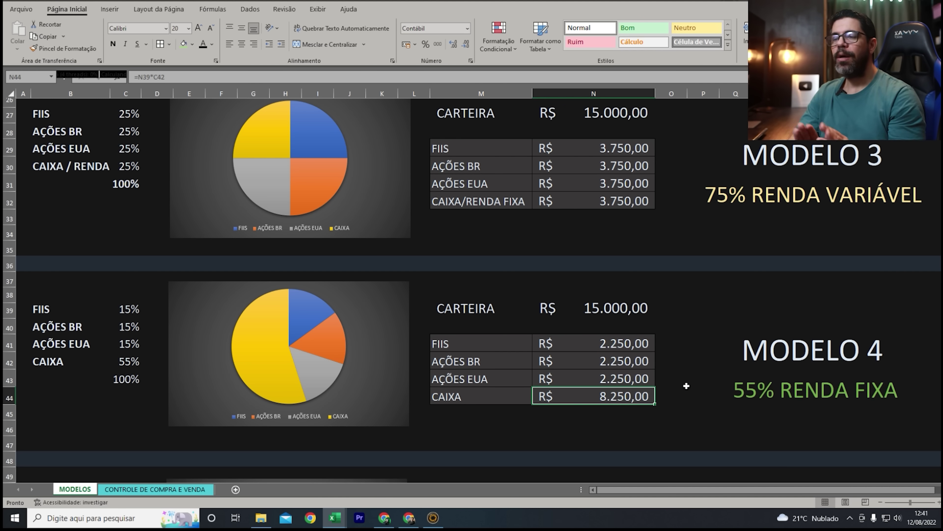
Compare the model captions, such as 75% RENDA VARIÁVEL and 55% RENDA FIXA, and return to MODELO 1.
left_click(813, 351)
left_click(813, 388)
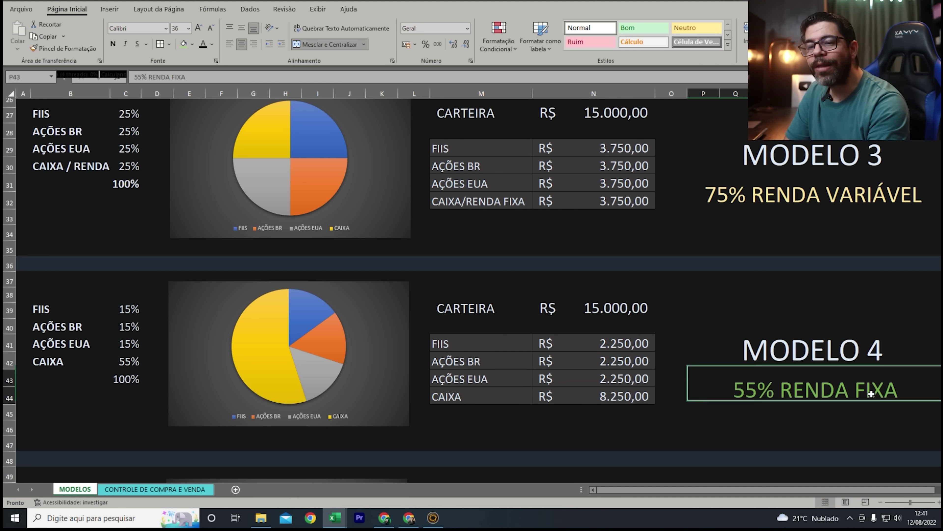
left_click(813, 194)
left_click(814, 155)
left_click(813, 193)
left_click(803, 349)
left_click(804, 388)
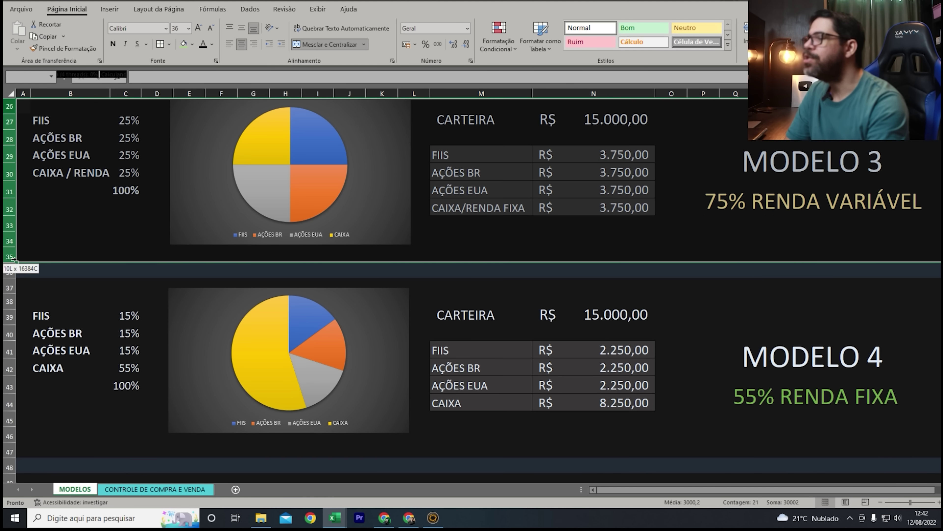
scroll(745, 210, "up", 8)
left_click(745, 208)
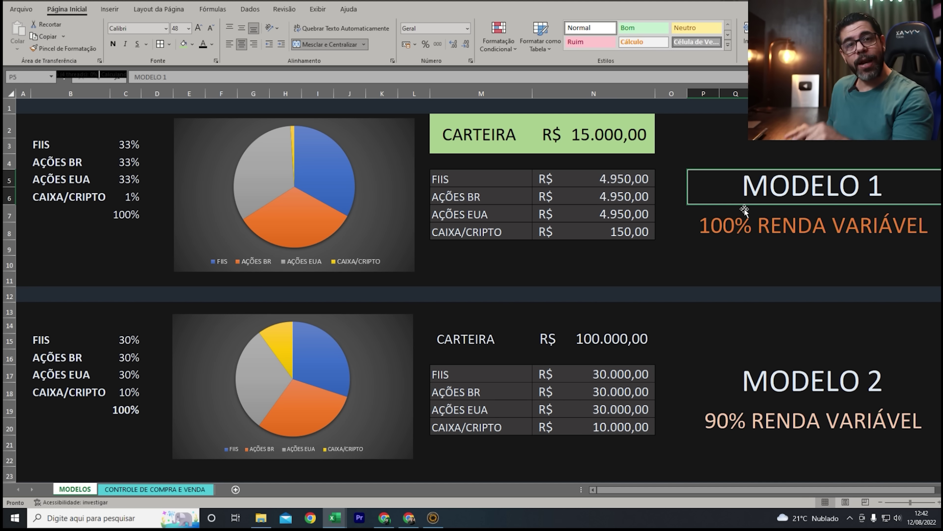
left_click(355, 479)
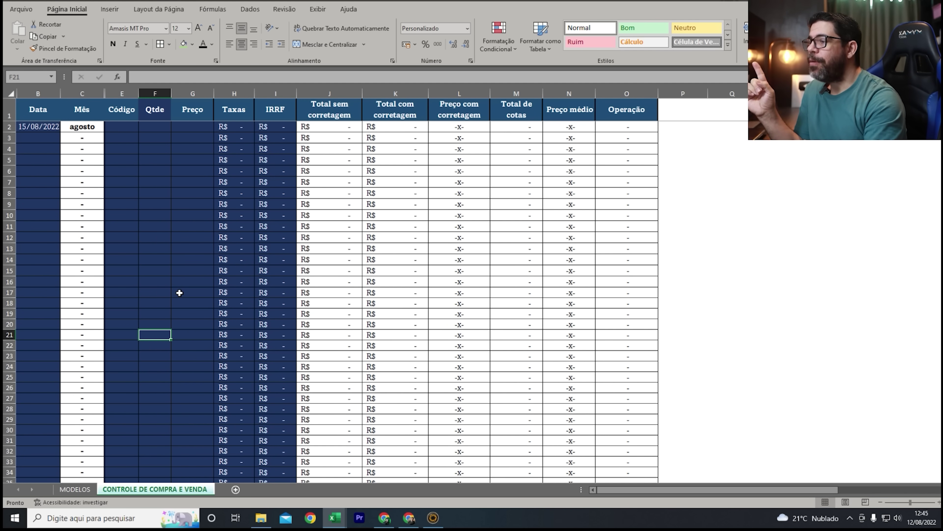
Review the Data and input columns and the Taxas through Operação and month formulas.
left_click_drag(25, 127, 23, 420)
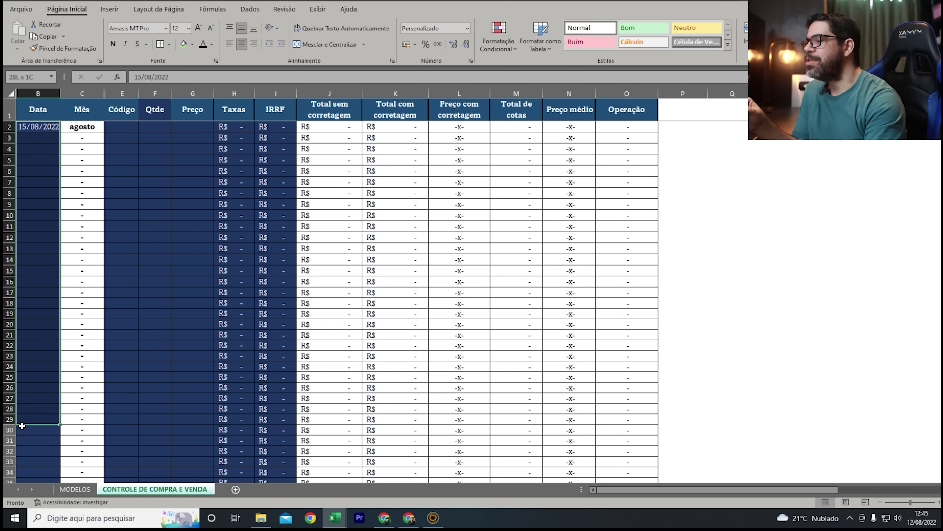
left_click_drag(129, 128, 185, 260)
left_click(234, 170)
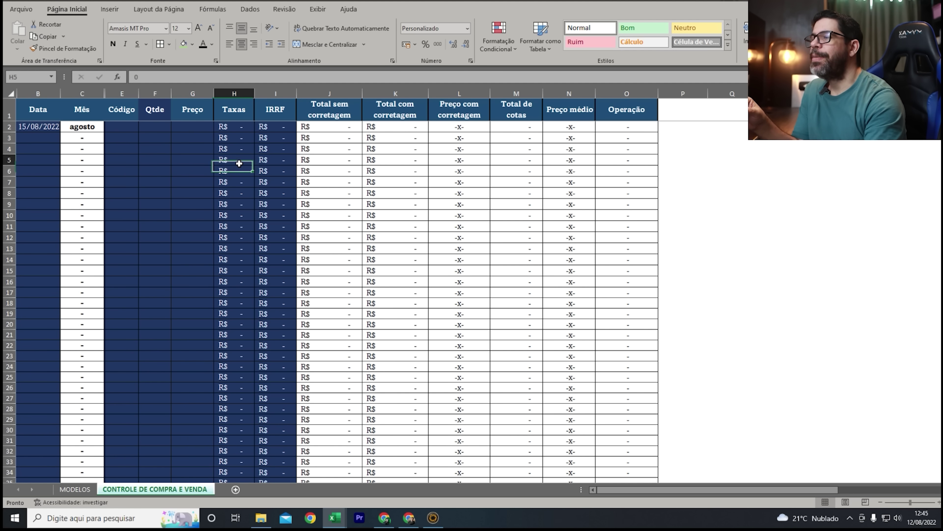
left_click(329, 170)
left_click(395, 171)
left_click(462, 171)
left_click(517, 171)
left_click(572, 171)
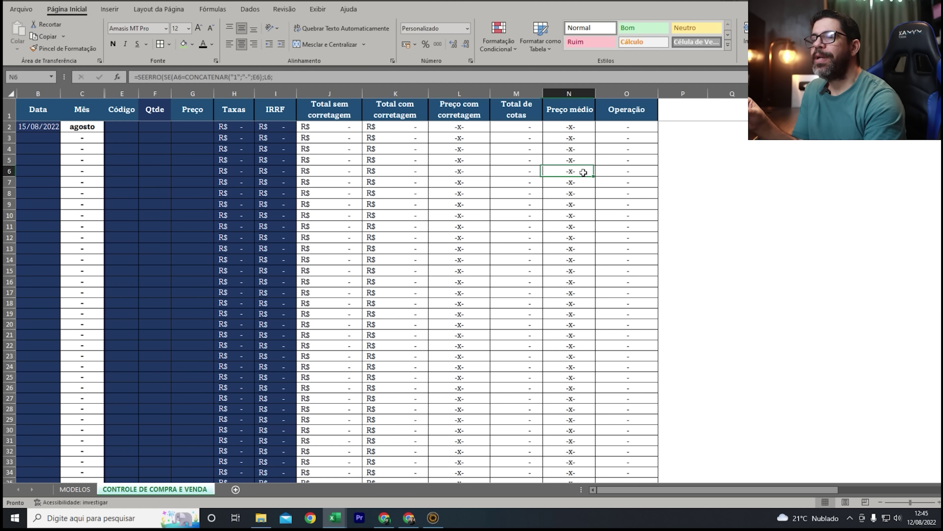
left_click(627, 171)
left_click(84, 170)
left_click(83, 129)
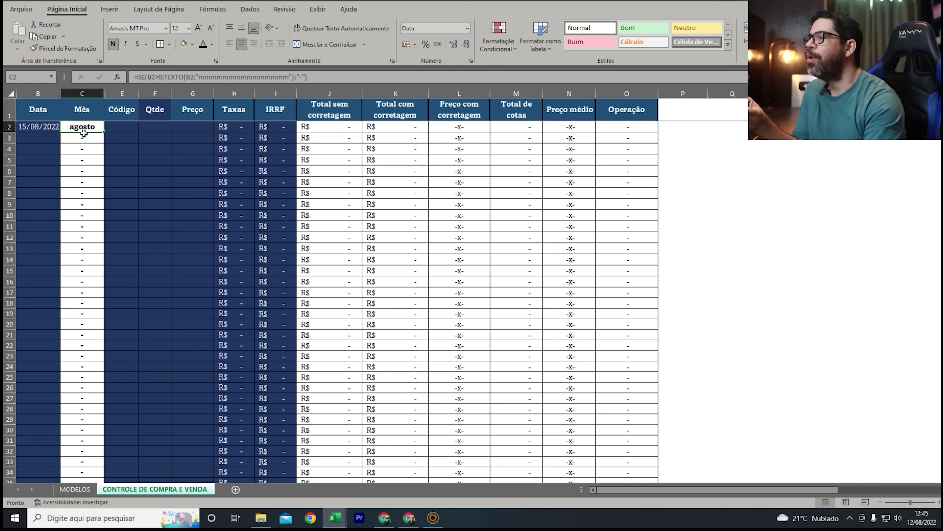
Change the first trade date to 15/01/2022 and confirm the month shows janeiro.
left_click(26, 129)
type("15")
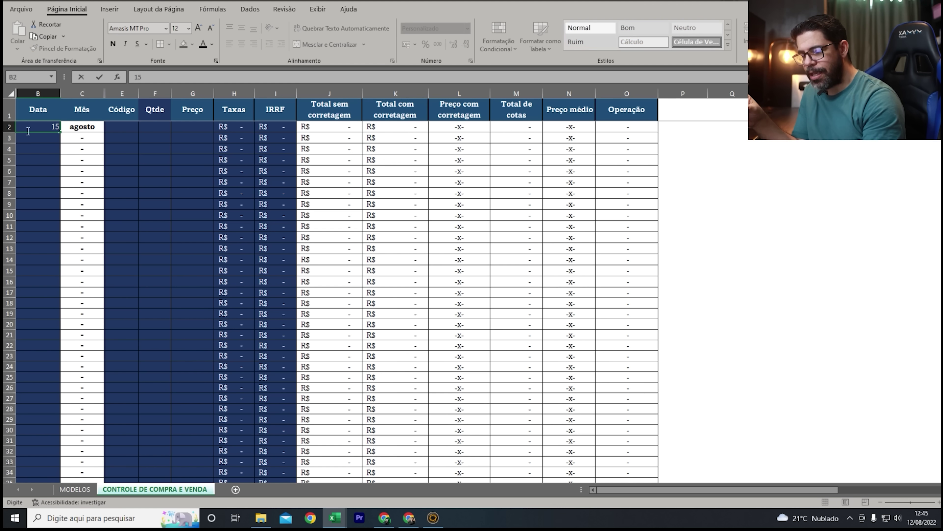
type("/01/202")
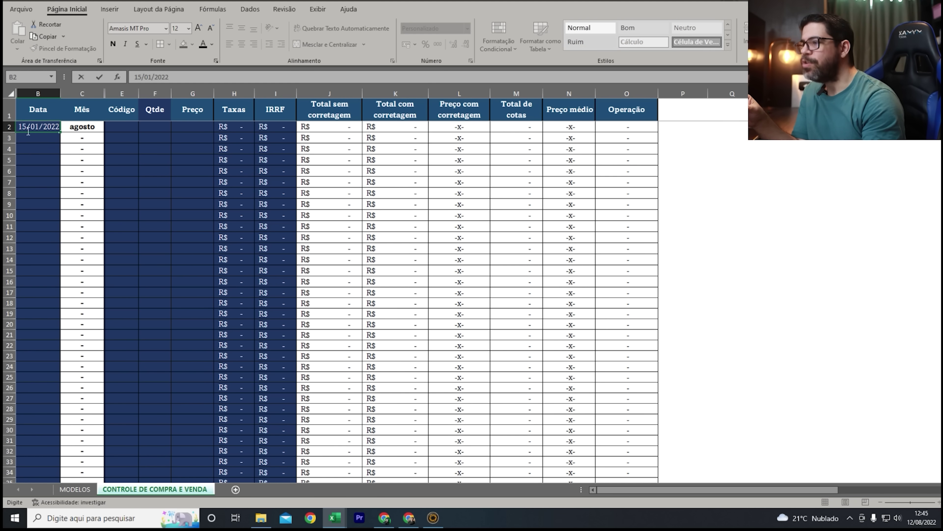
type("2")
key("Return")
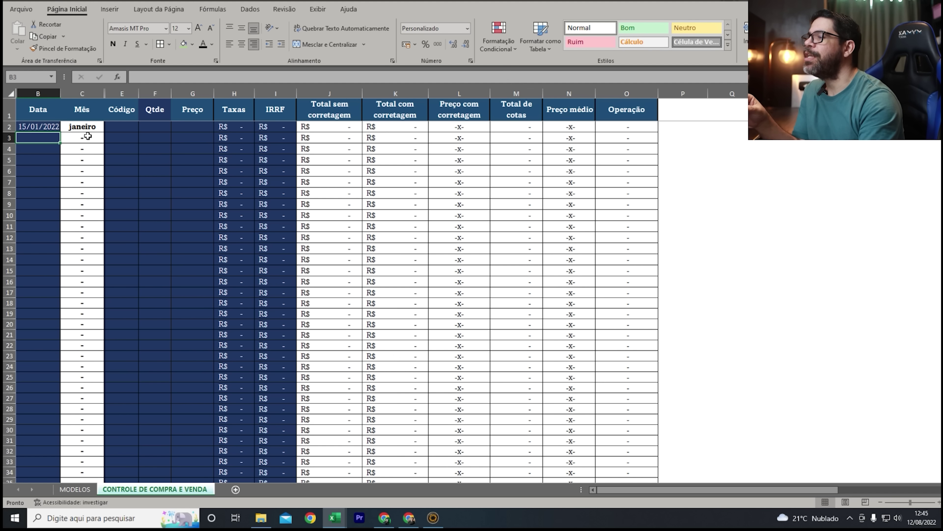
left_click(84, 127)
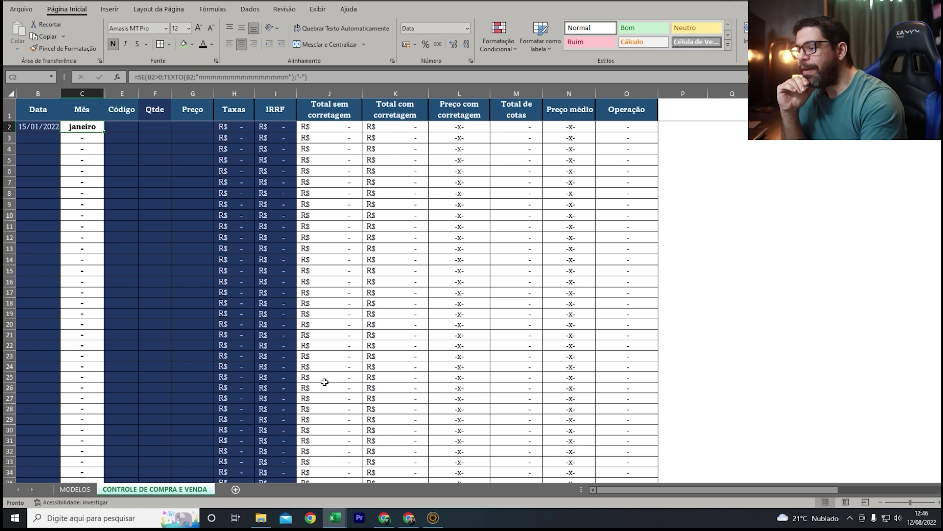
Reselect the first trade date and switch over to the Chrome browser.
left_click(161, 238)
left_click(38, 126)
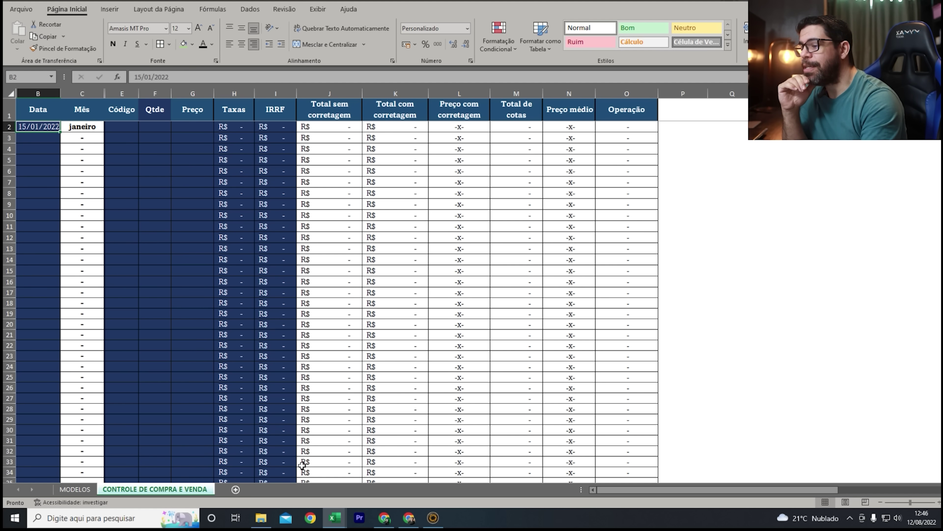
left_click(400, 525)
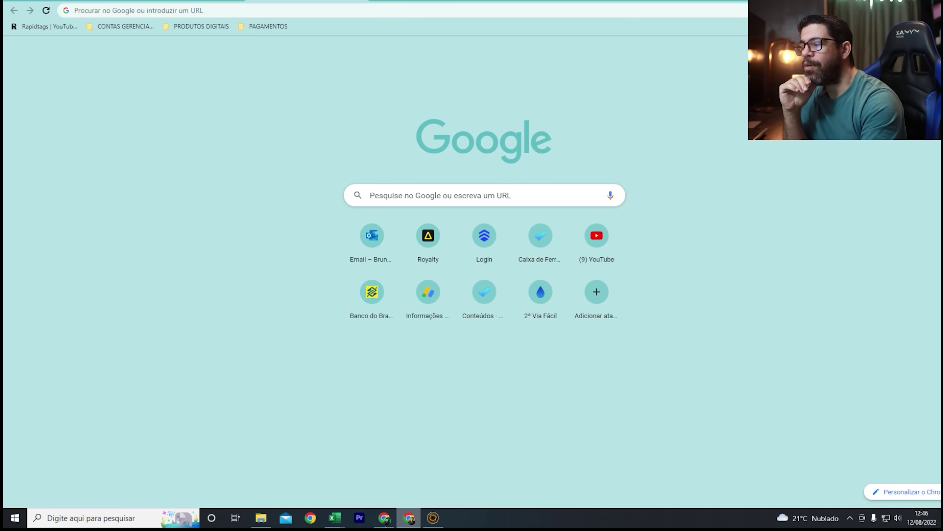
Open the NuInvest trading notes report from the account statement area.
left_click(385, 518)
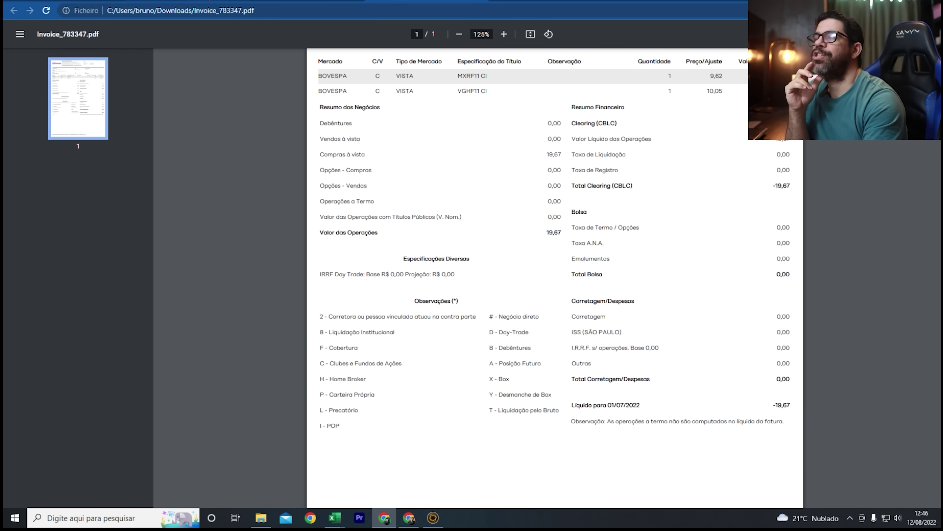
left_click(202, 3)
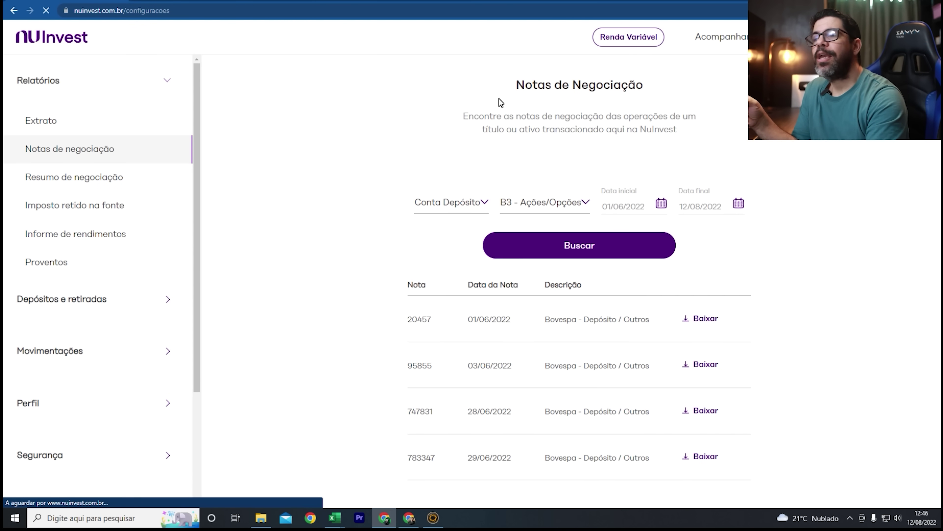
left_click(41, 121)
left_click(55, 153)
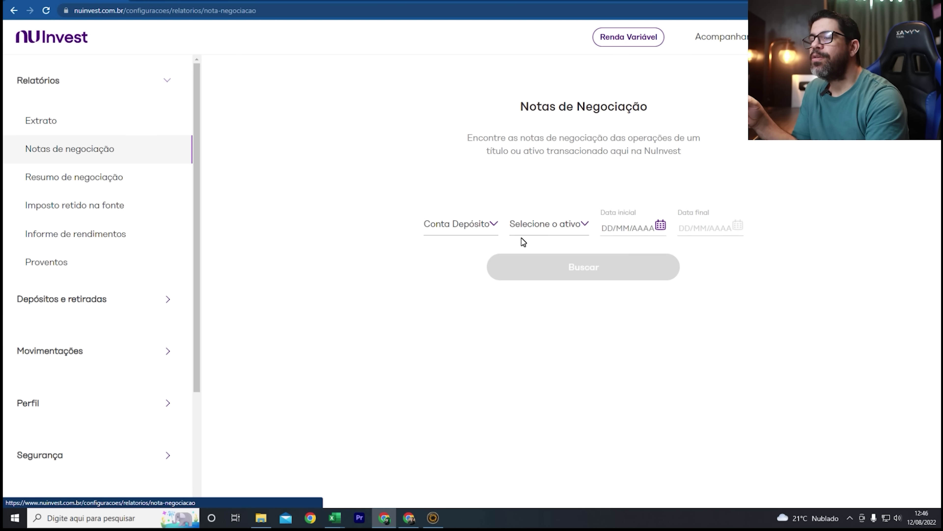
Filter by B3 - Ações/Opções with dates from 01/01/2022 to 12/08/2022.
left_click(553, 231)
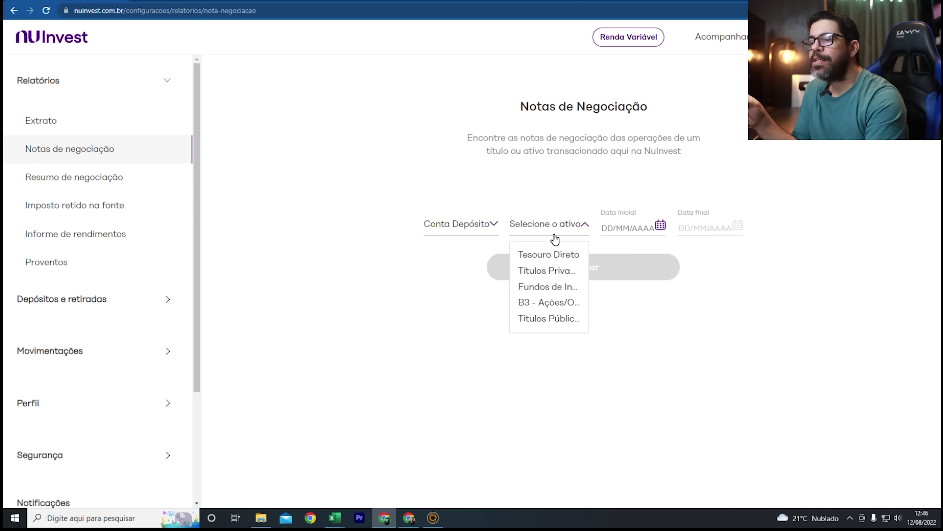
left_click(537, 303)
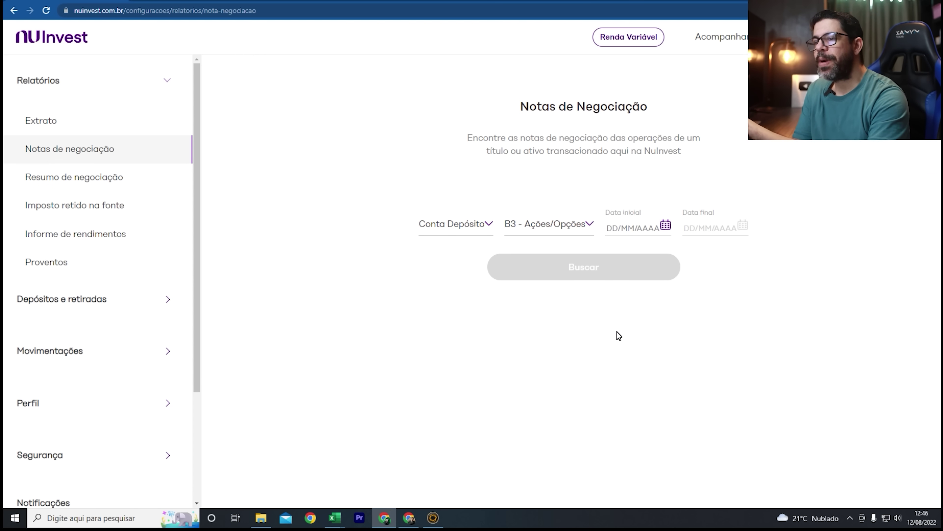
left_click(631, 228)
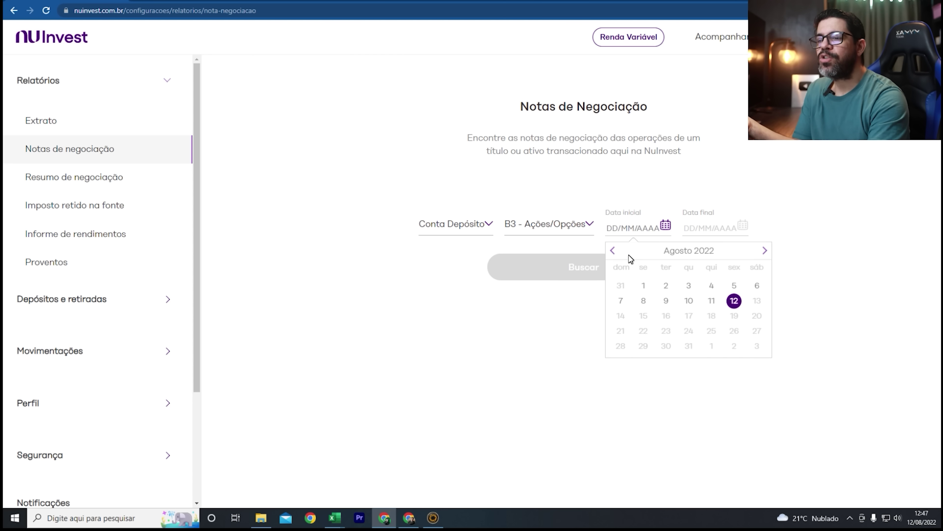
left_click(644, 286)
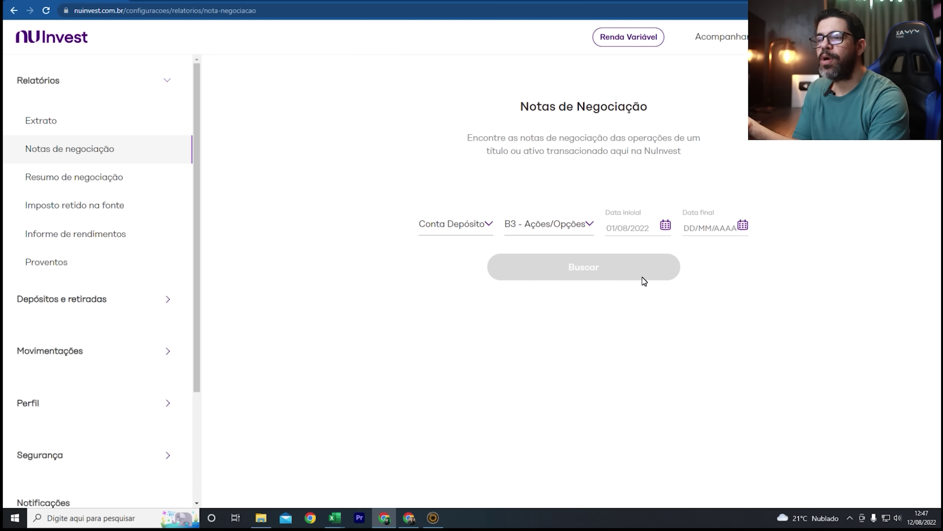
left_click(755, 293)
key("Tab")
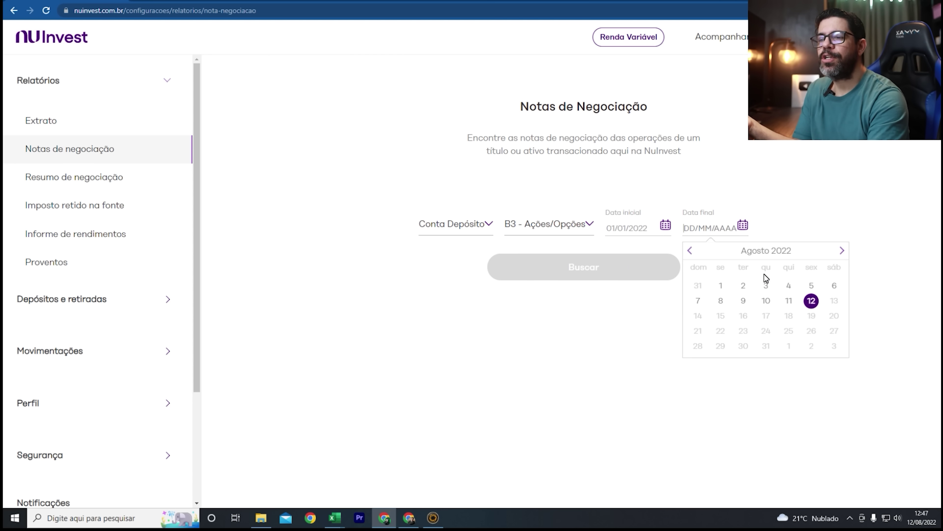
left_click(812, 300)
Search for the trading notes in that period and scroll through the results.
left_click(605, 271)
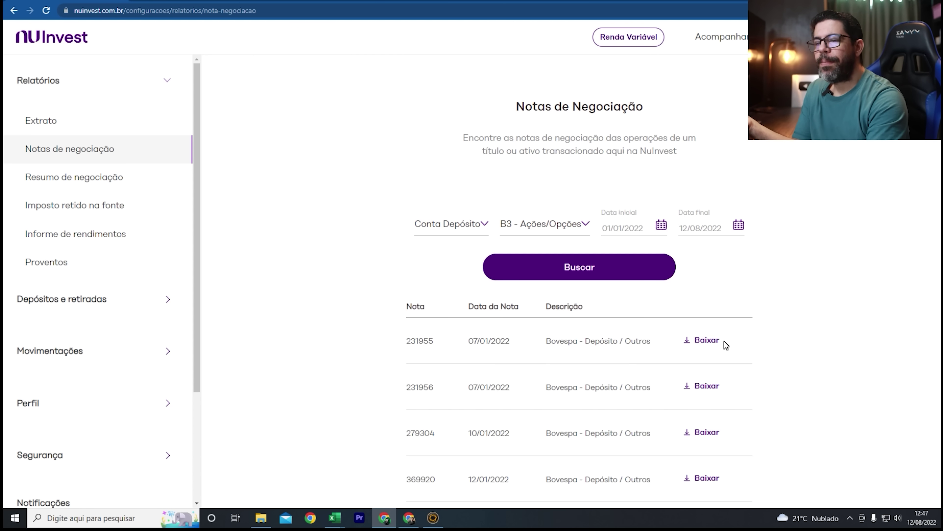
scroll(725, 340, "down", 4)
scroll(716, 346, "down", 4)
scroll(711, 306, "down", 2)
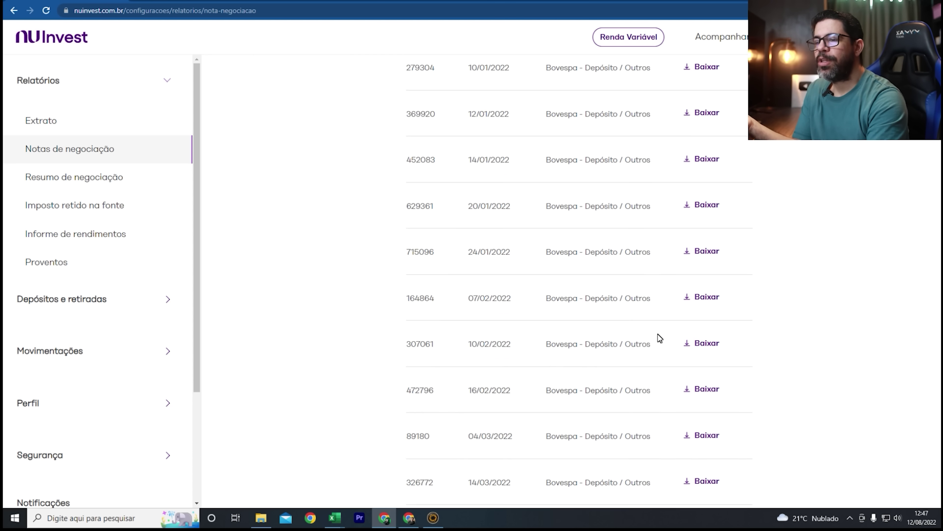
scroll(659, 336, "down", 7)
scroll(663, 381, "up", 4)
scroll(654, 383, "up", 10)
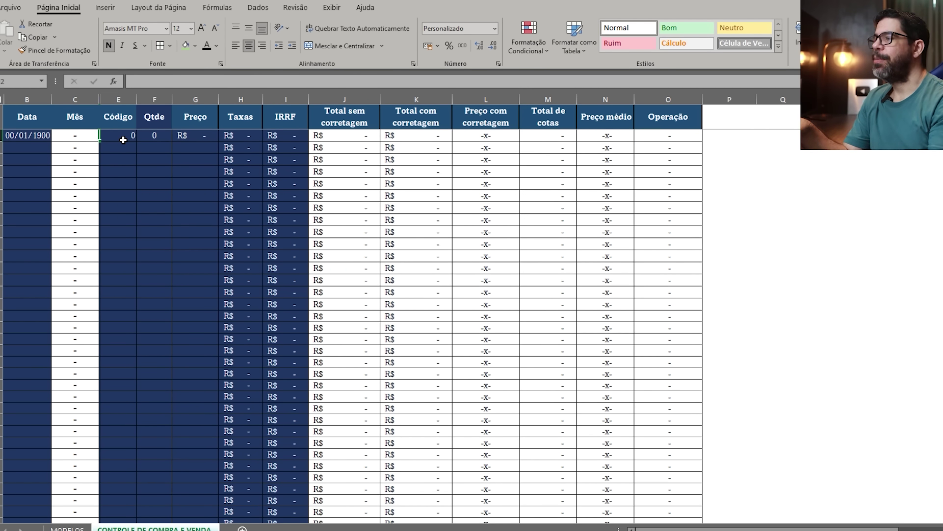
Select the 00/01/1900 first date cell and highlight the empty date, entry and calculated total columns.
left_click(23, 139)
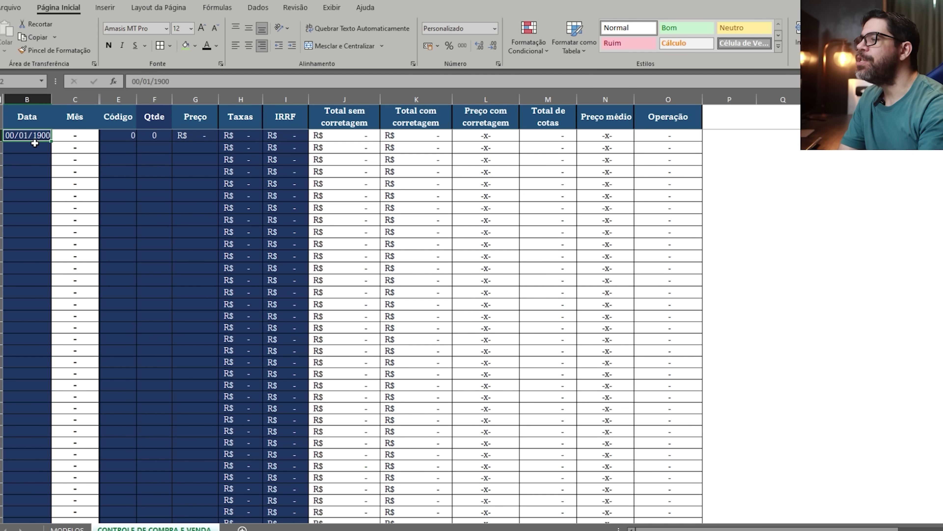
left_click_drag(25, 163, 26, 314)
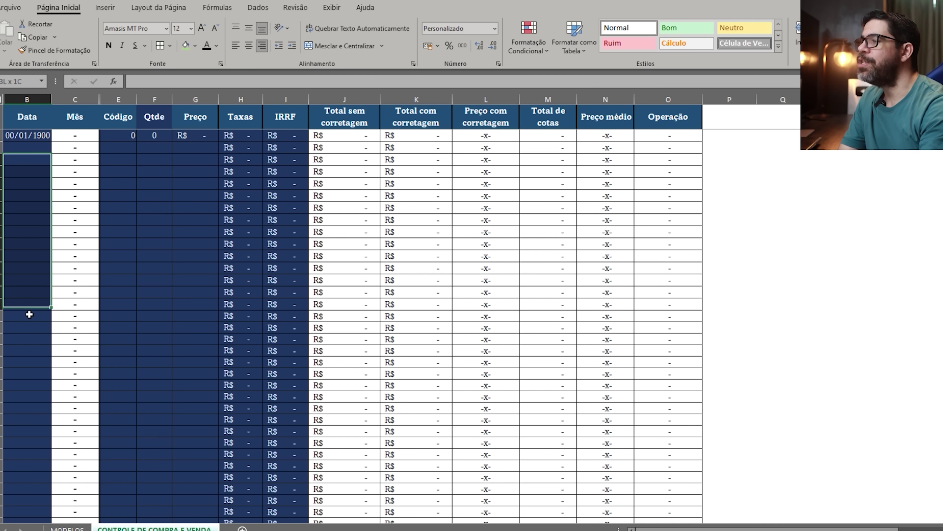
left_click_drag(123, 182, 297, 340)
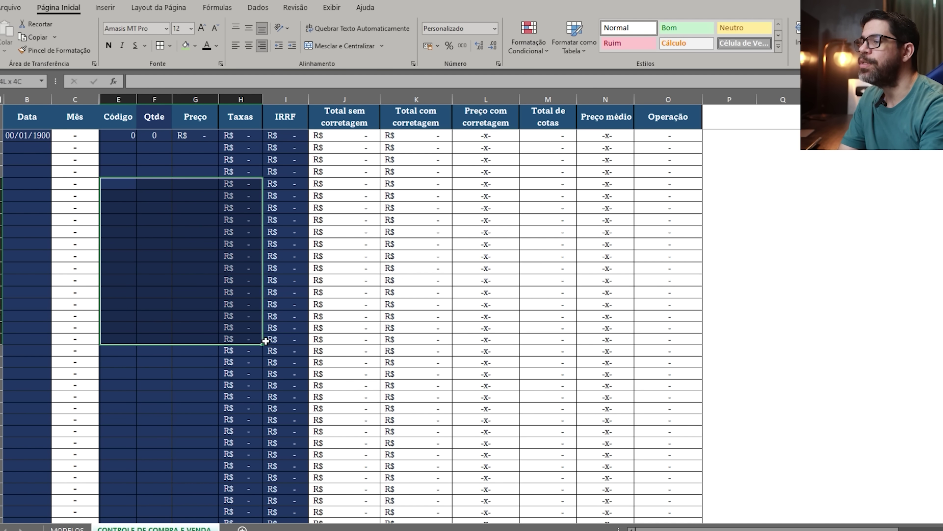
left_click_drag(74, 172, 76, 320)
mouse_move(334, 220)
left_mouse_down()
mouse_move(354, 343)
mouse_move(614, 355)
left_mouse_up()
Enter the first trade: 15/08/2022, VGHF11, quantity 4, price 7,80.
left_click(25, 139)
type("15")
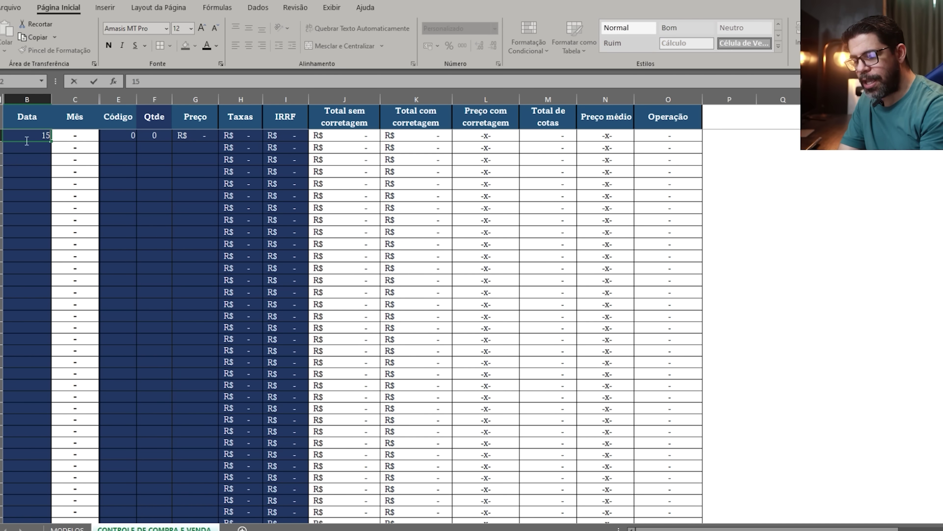
type("/08/202")
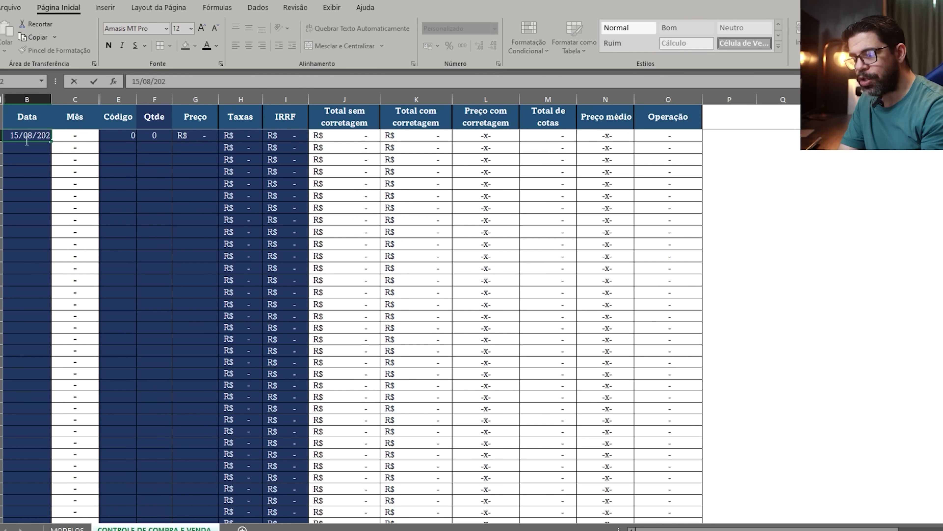
type("2")
key("Tab")
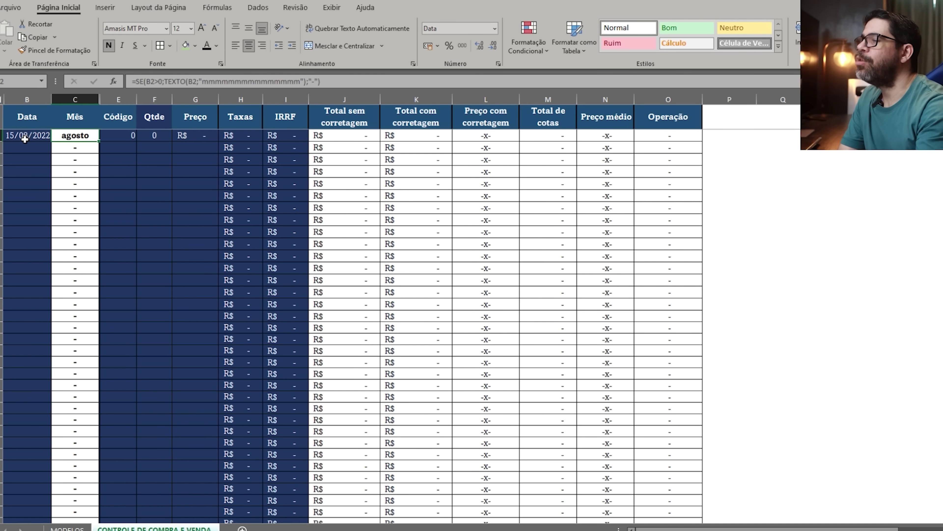
left_click(124, 136)
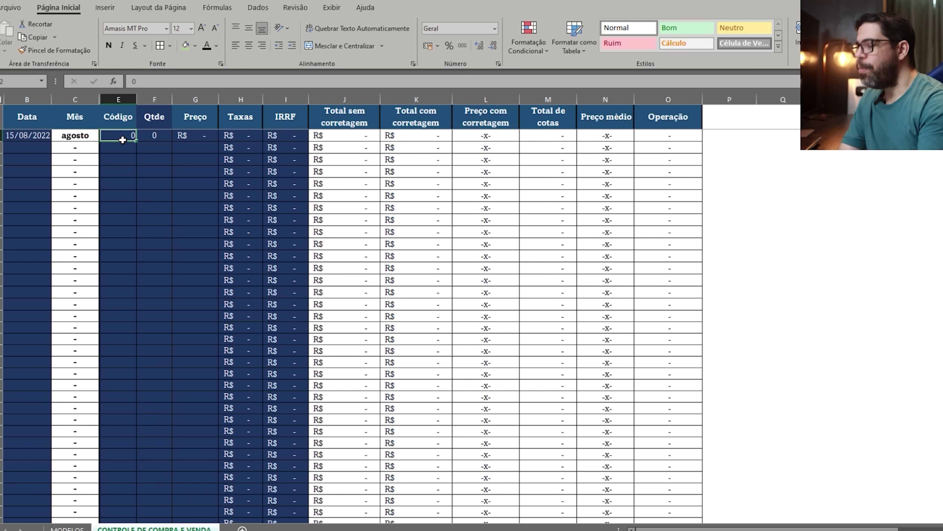
type("VGHF")
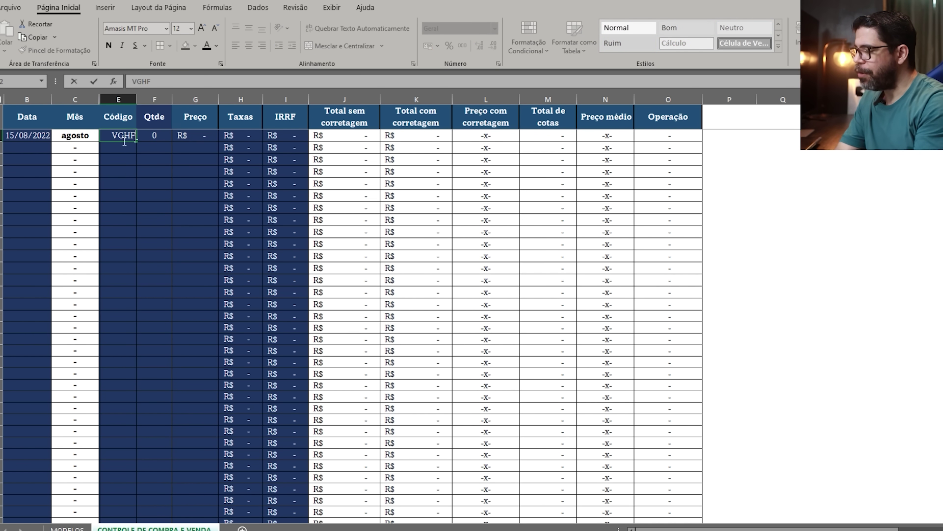
type("11")
key("Tab")
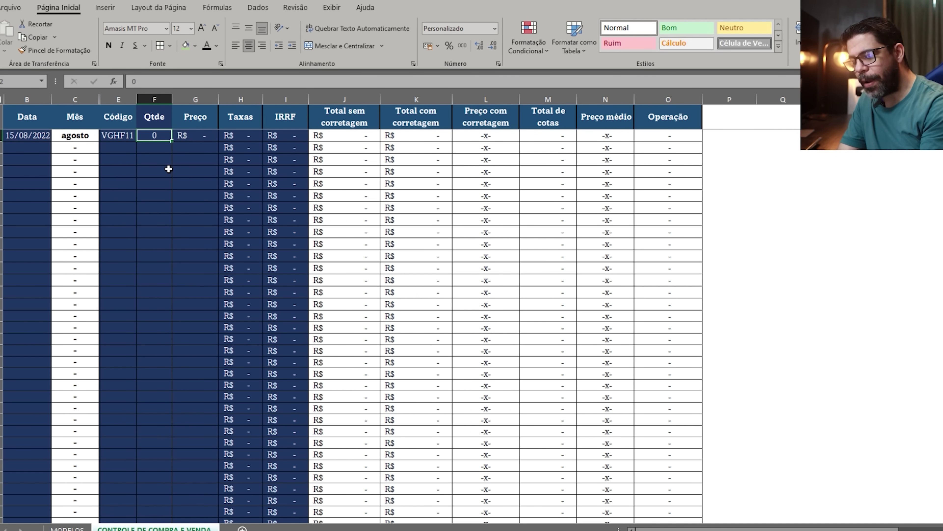
type("4")
key("Tab")
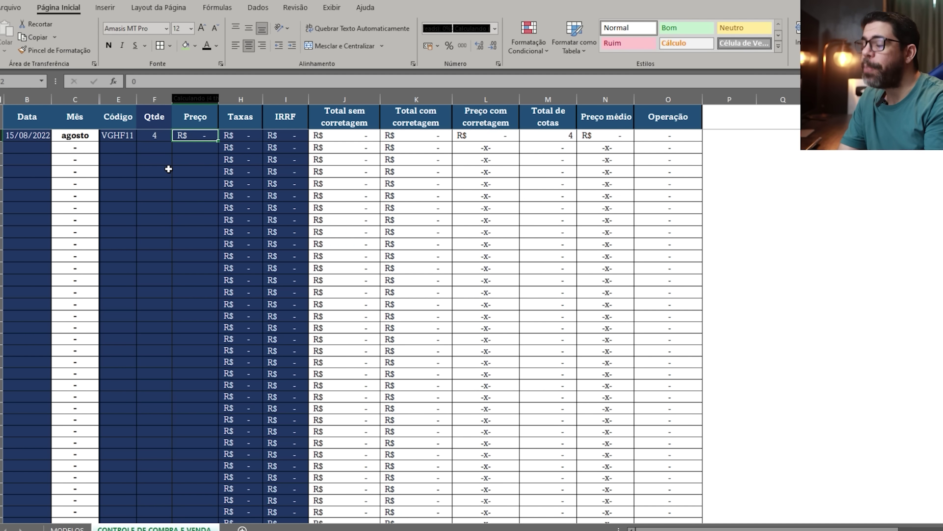
type("7,80")
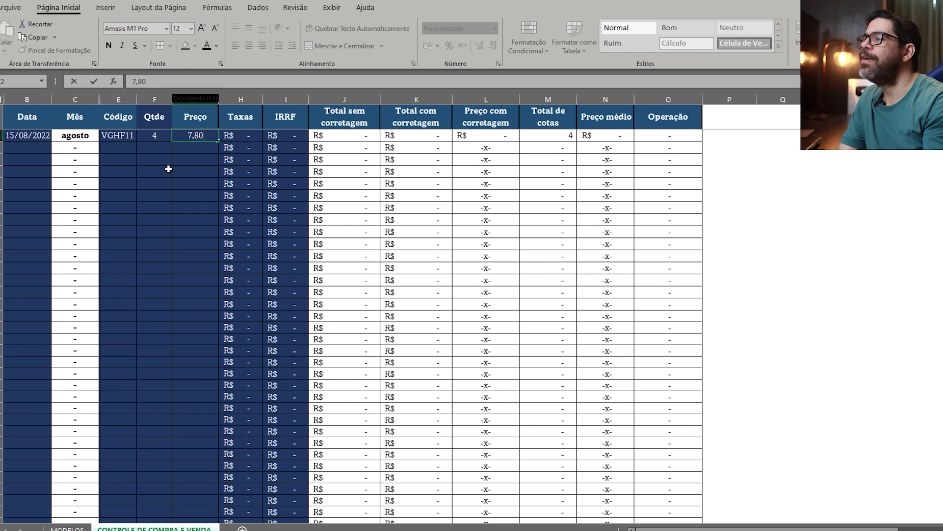
key("Return")
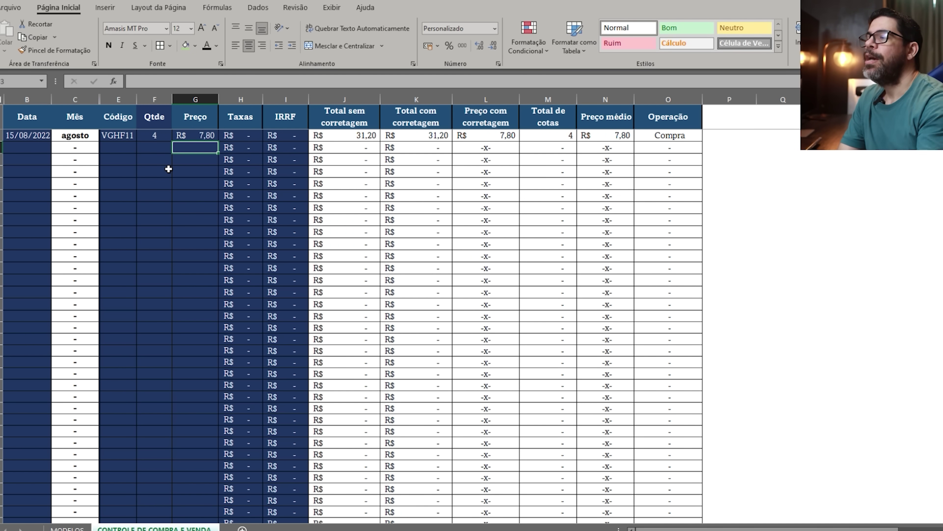
Check the Total sem corretagem and average price results, then return to the price and fee cells.
left_click(351, 138)
left_click(611, 138)
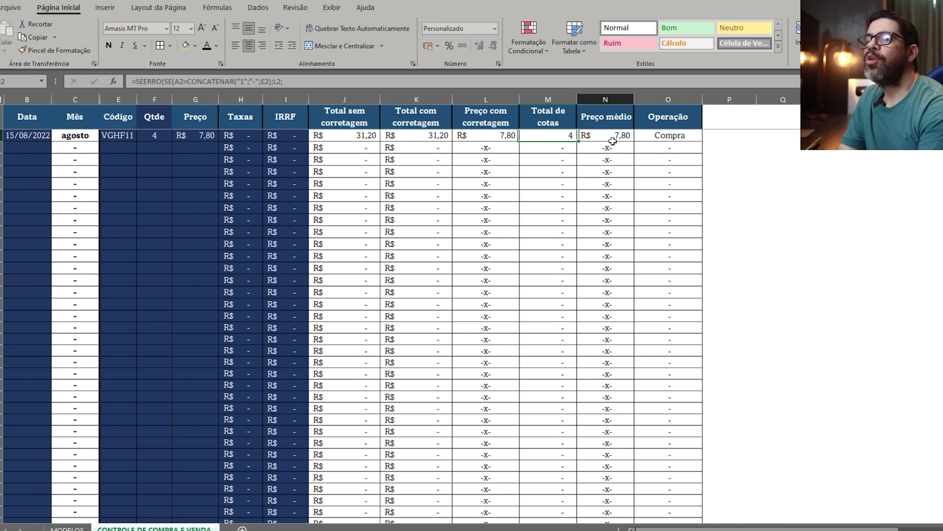
left_click(198, 137)
left_click(202, 173)
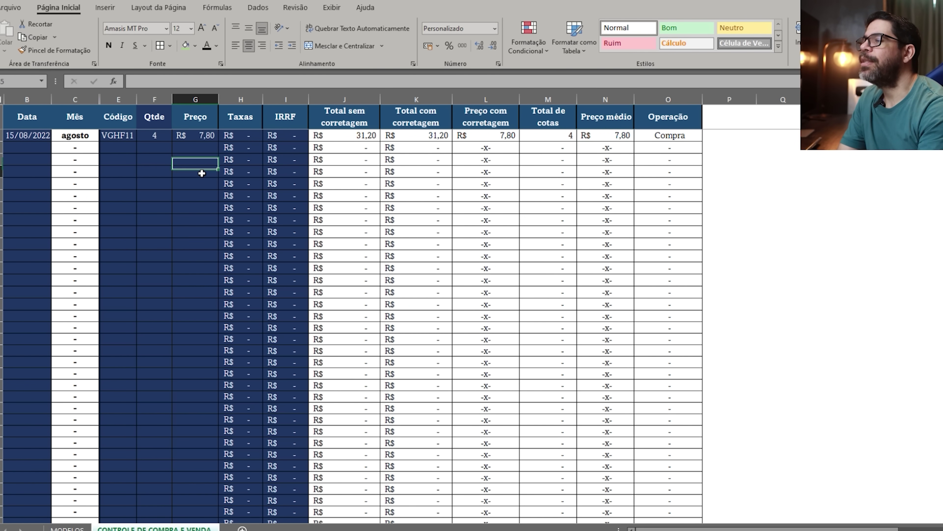
left_click(245, 138)
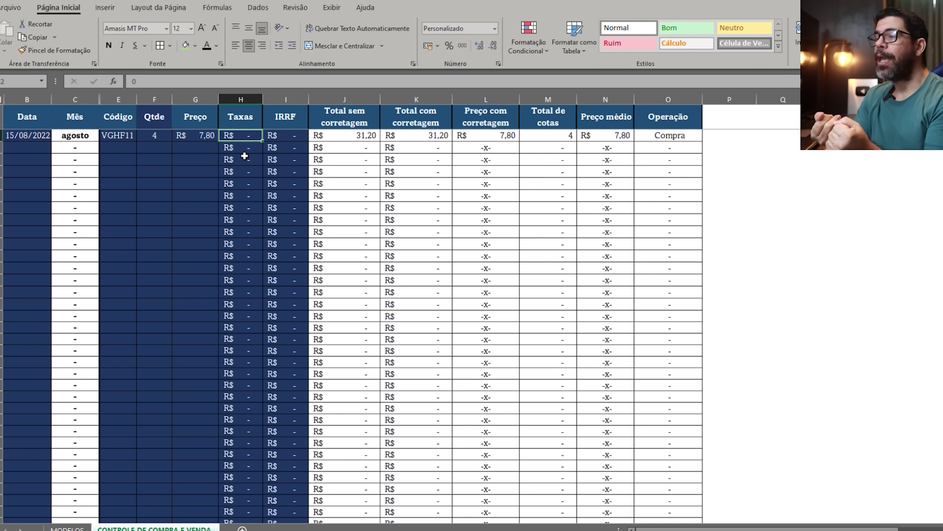
left_click(197, 159)
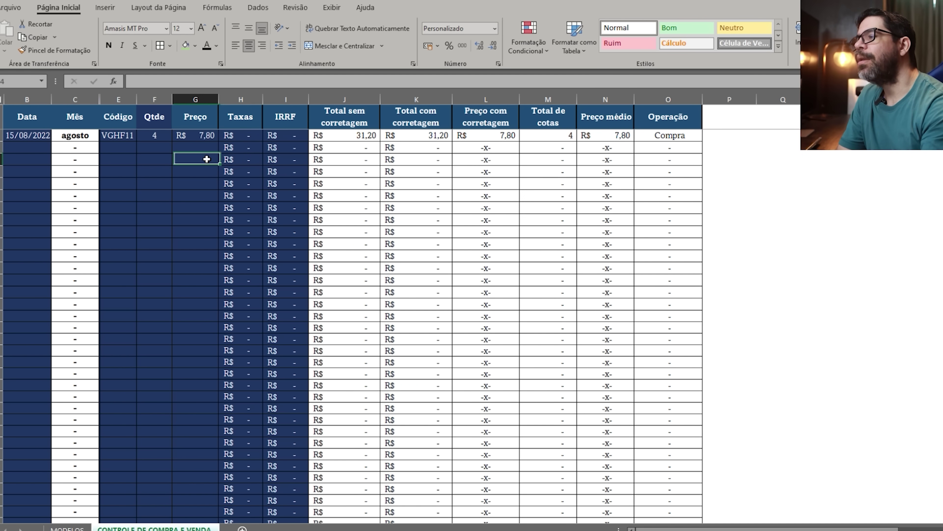
left_click(236, 138)
type("1")
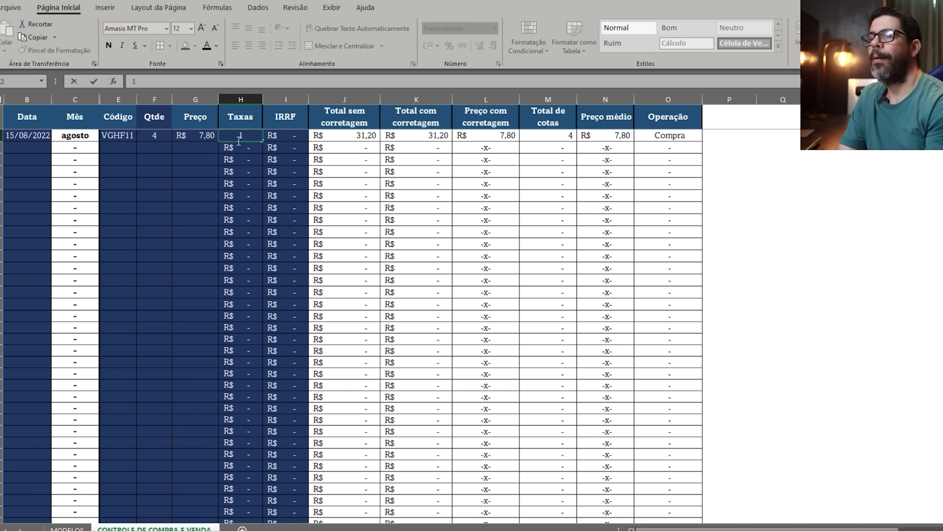
key("Return")
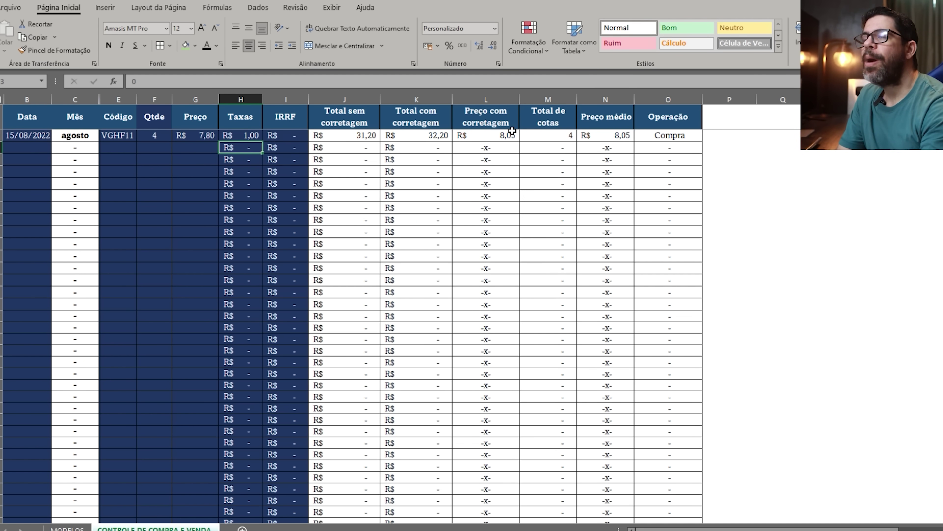
left_click(612, 140)
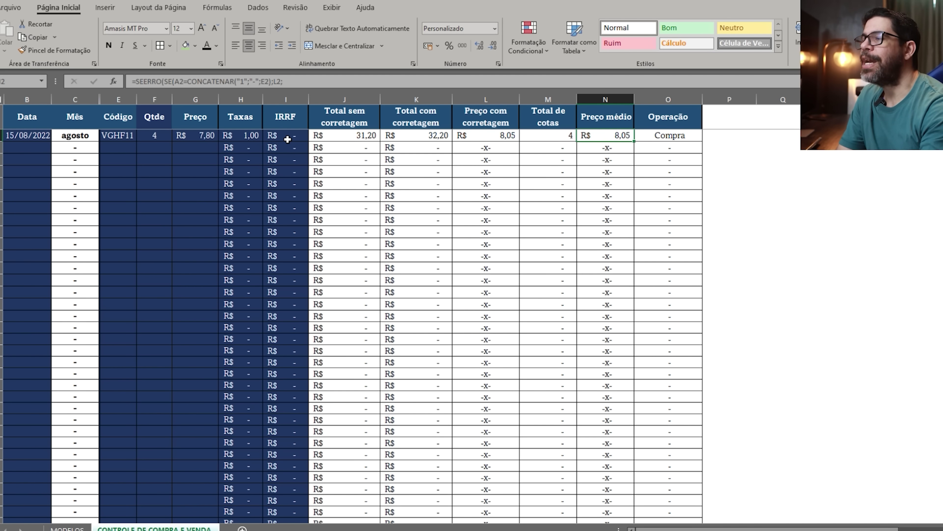
left_click(247, 140)
left_click(606, 139)
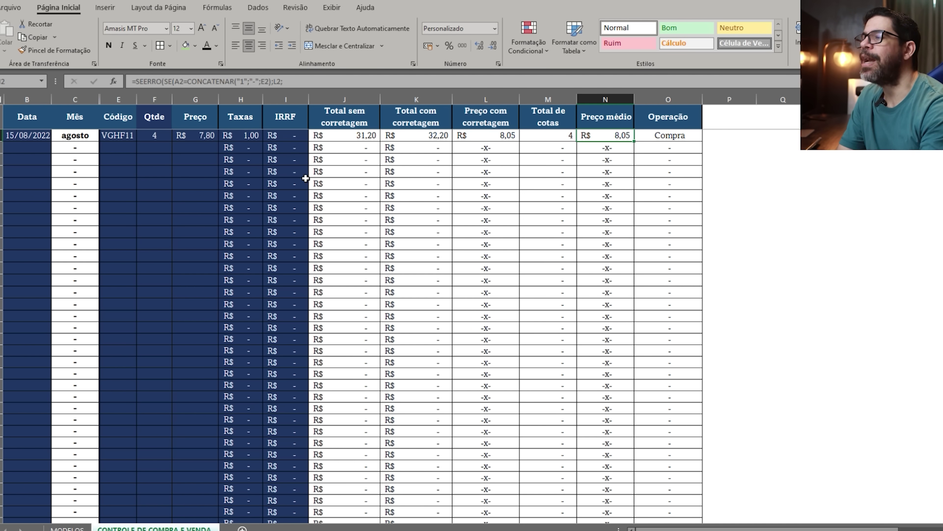
left_click(253, 137)
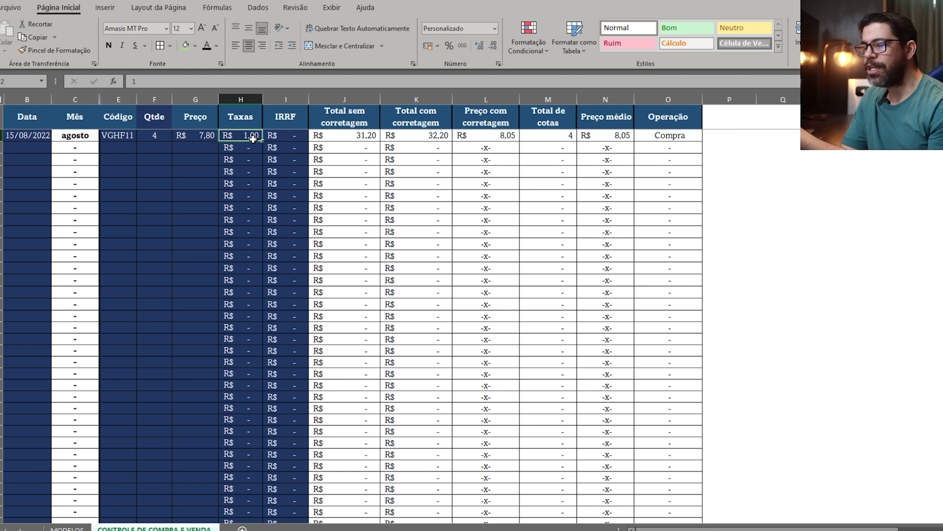
type("0")
key("Return")
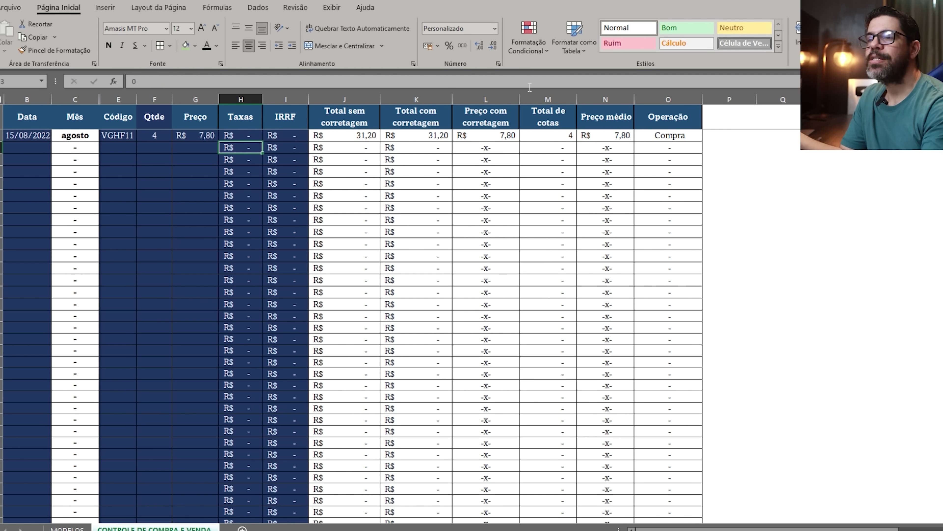
left_click(613, 142)
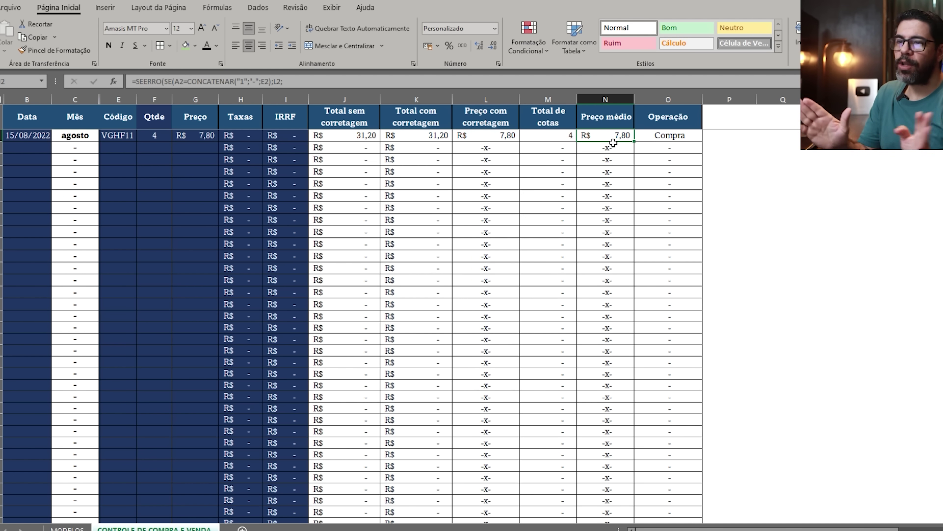
left_click(416, 207)
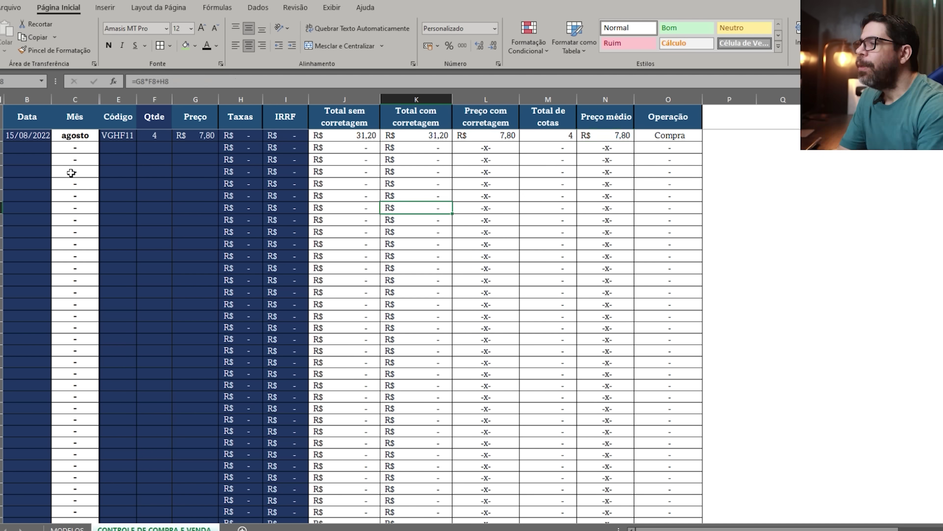
left_click(35, 150)
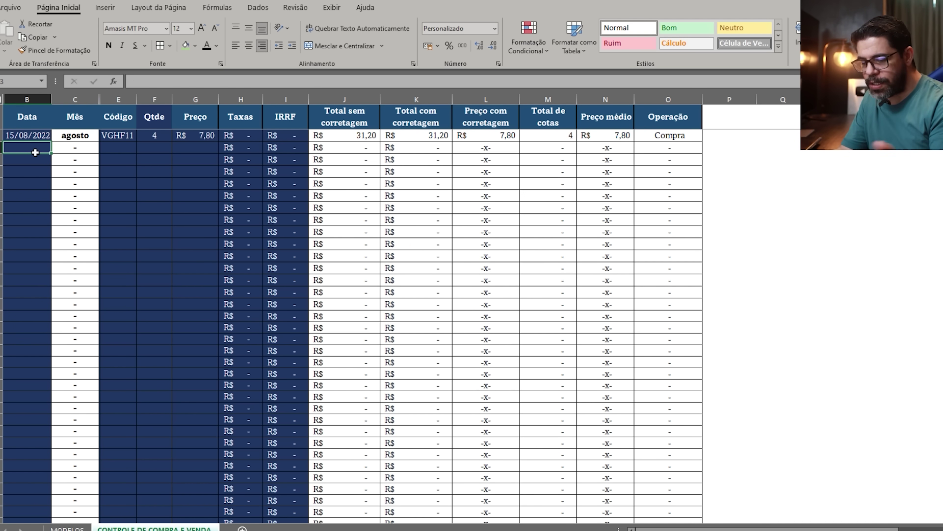
Enter the second trade dated 15/12/2022 for VGHF11, selling 2 shares.
key("ctrl+semicolon")
key("Tab")
left_click(120, 149)
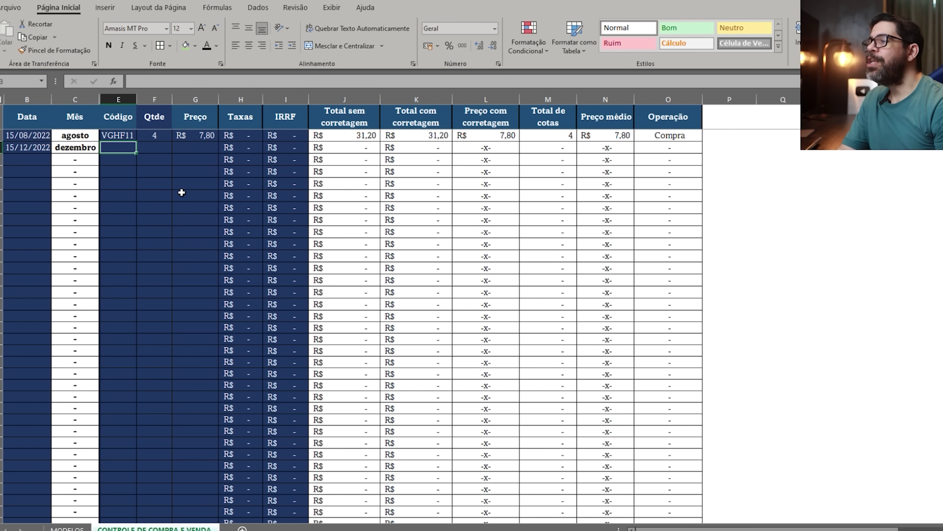
type("VGHF")
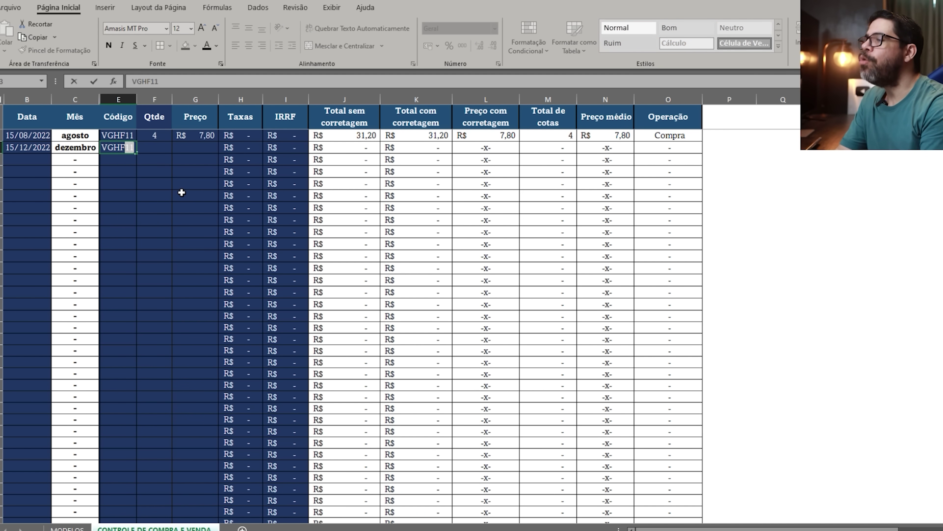
key("Tab")
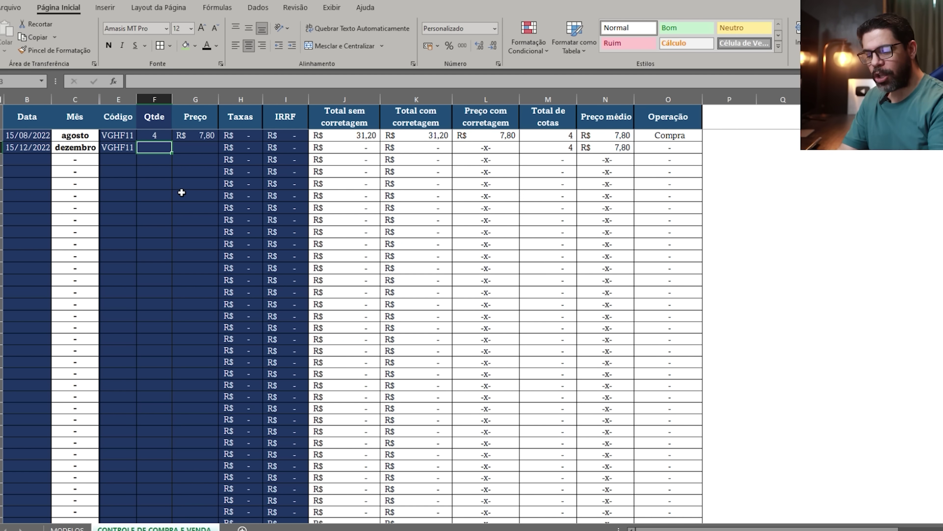
type("-2")
key("Return")
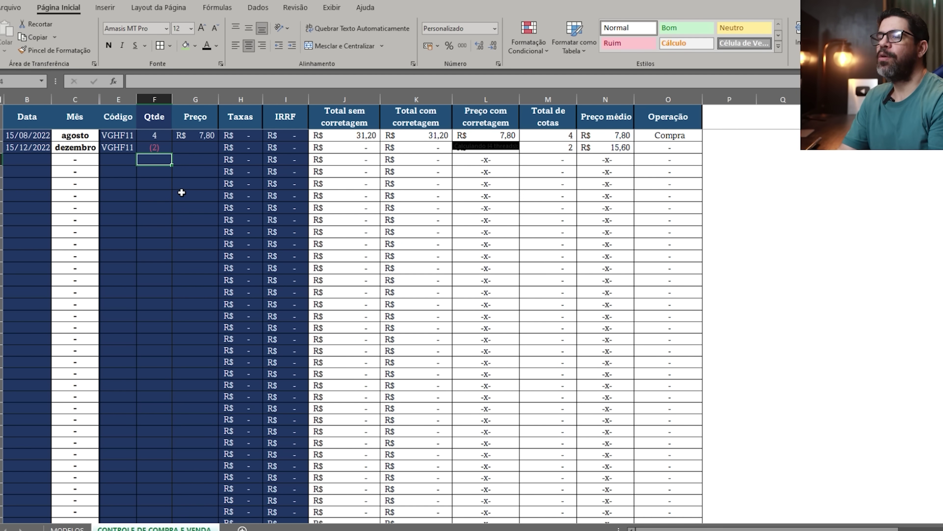
key("Right")
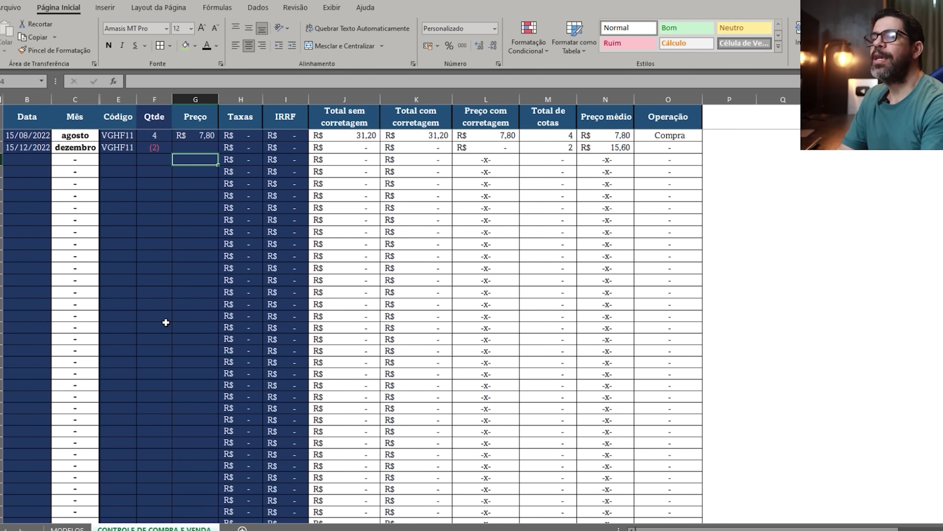
Give the VGHF11 sale a price of 9,00 and check its average price formula.
left_click(168, 166)
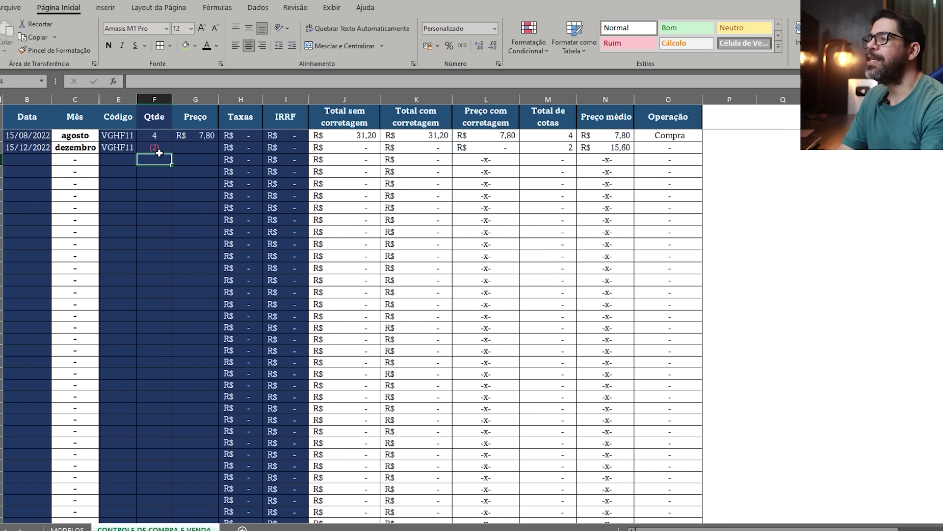
left_click(159, 152)
left_click(186, 151)
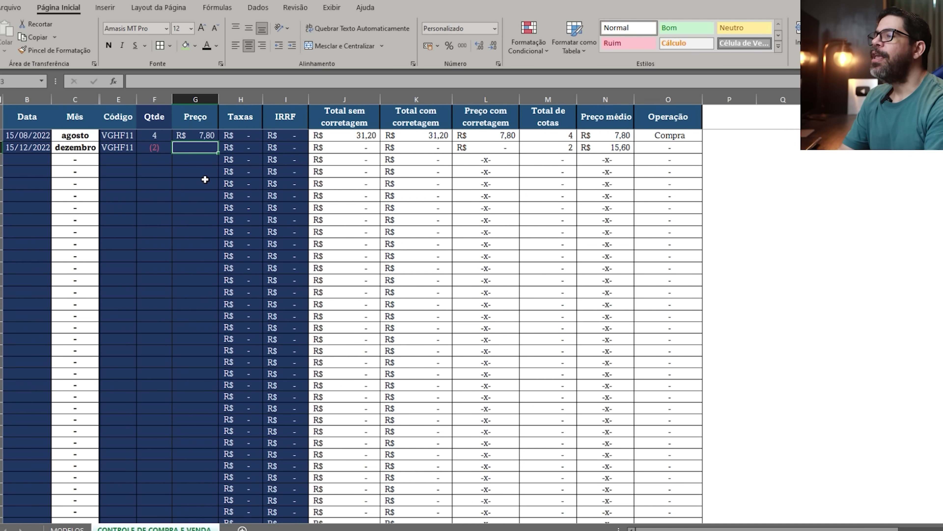
type("9,")
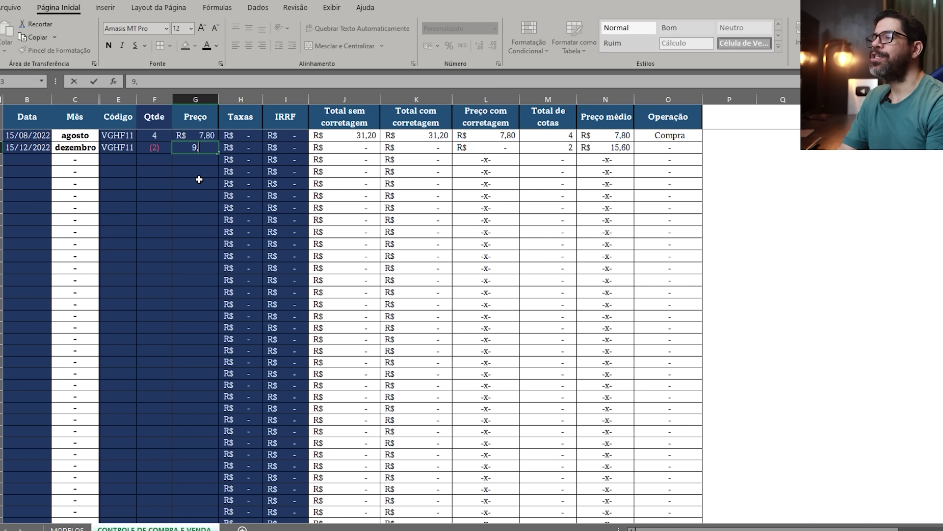
key("Return")
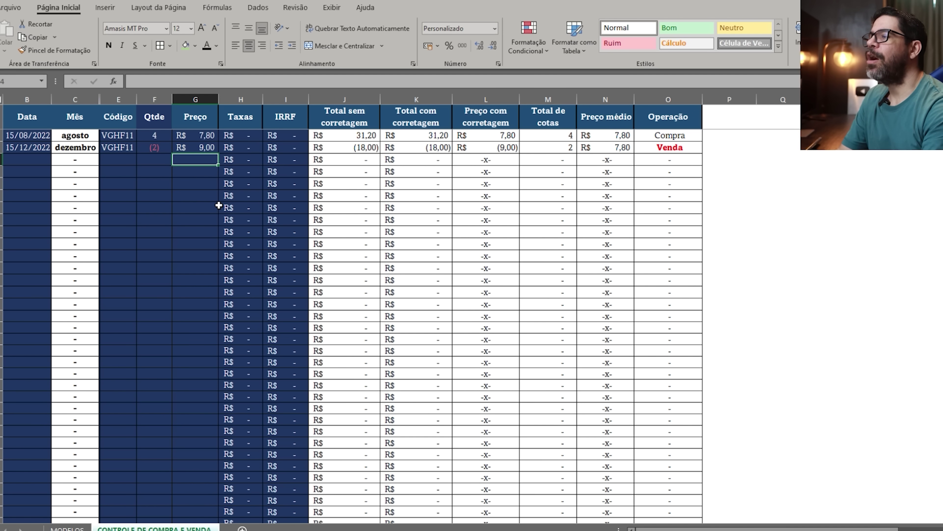
left_click(606, 137)
left_click(603, 151)
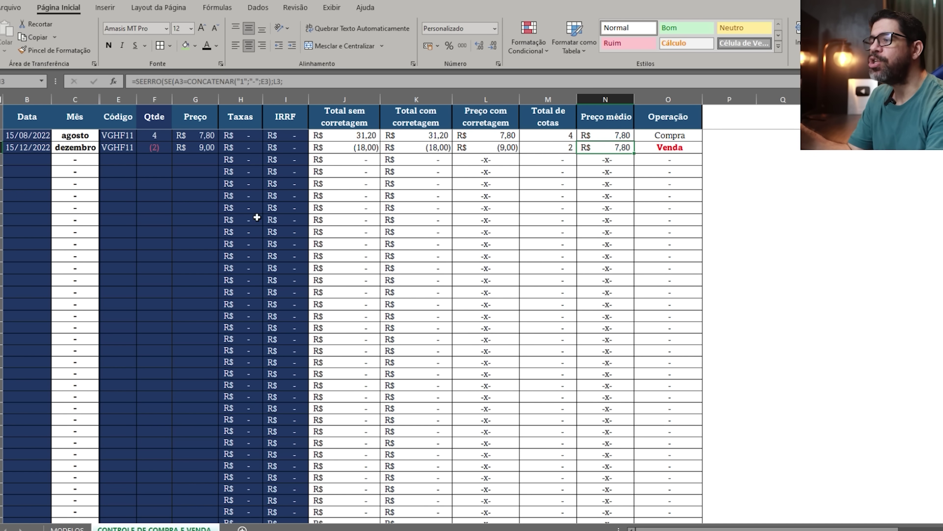
left_click(200, 148)
left_click(556, 150)
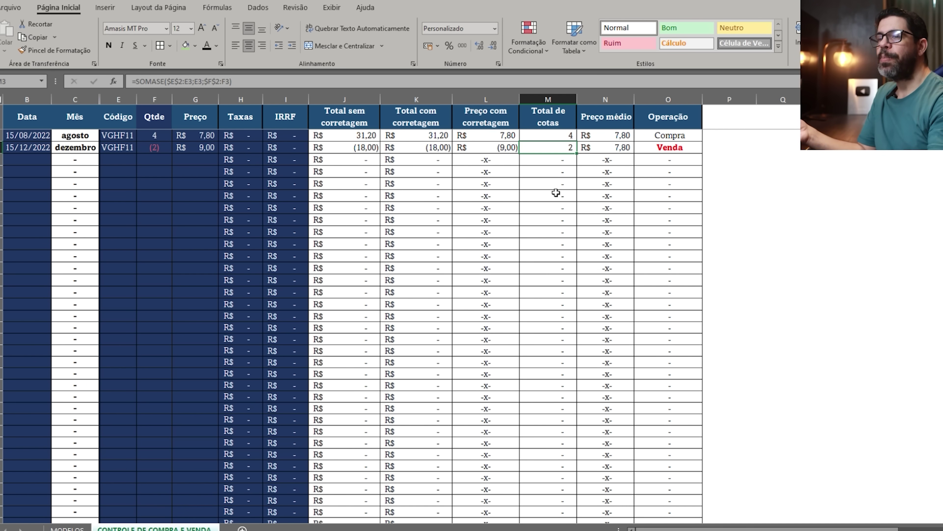
left_click(611, 148)
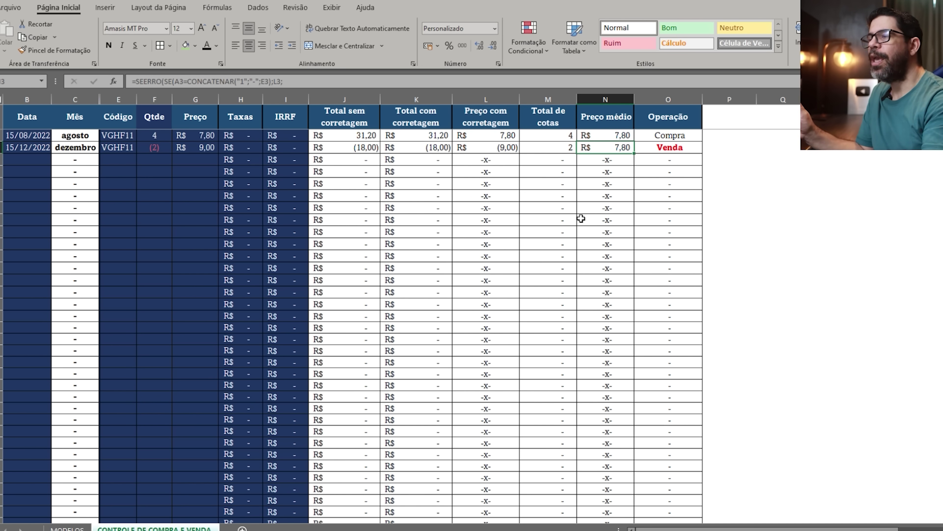
left_click(41, 139)
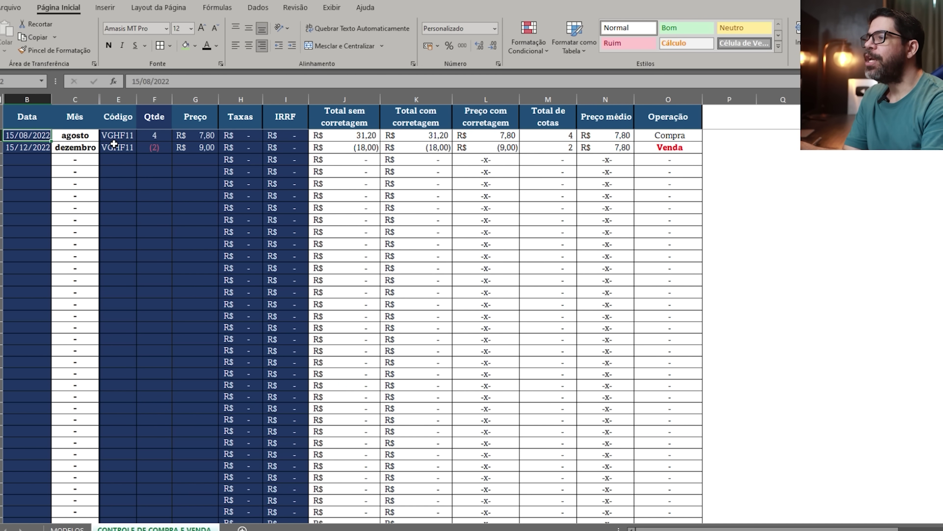
Enter the 14/12/2022 MXRF11 purchase of 10 shares at 9,98.
left_click(39, 164)
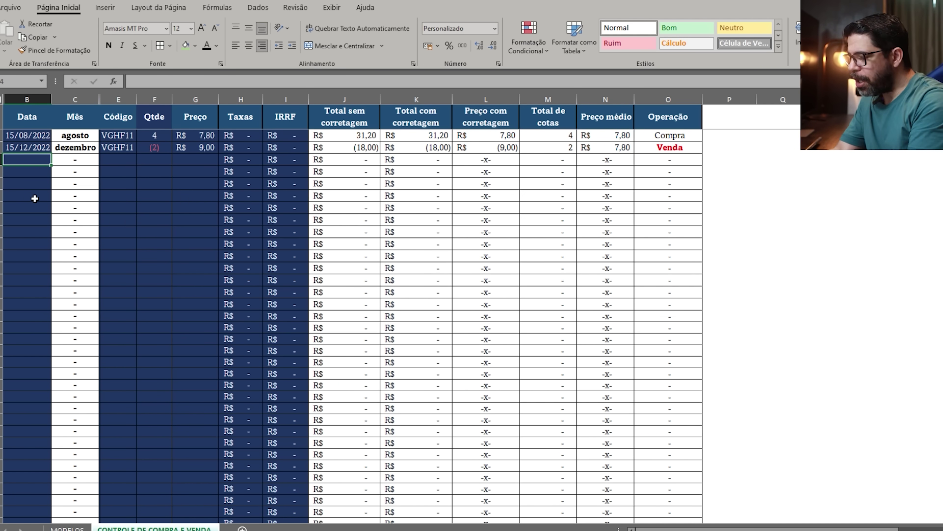
type("12")
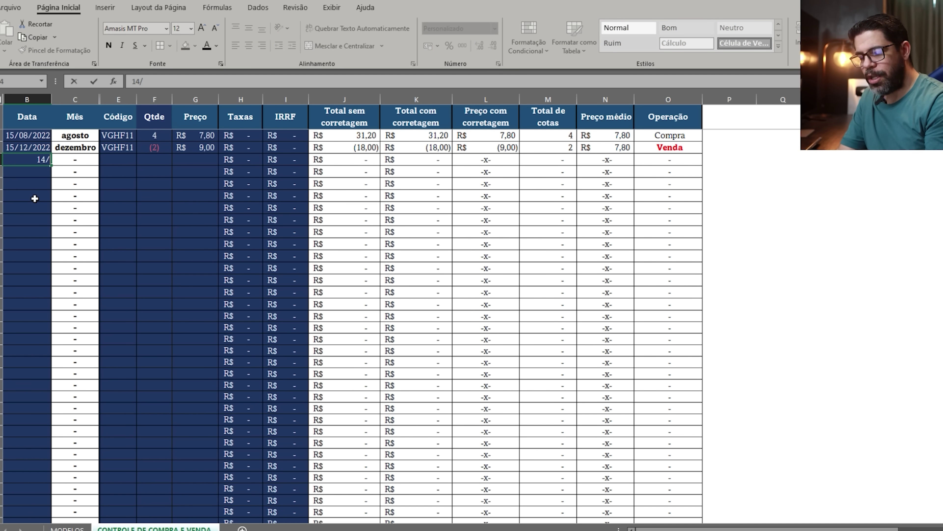
type("/2022")
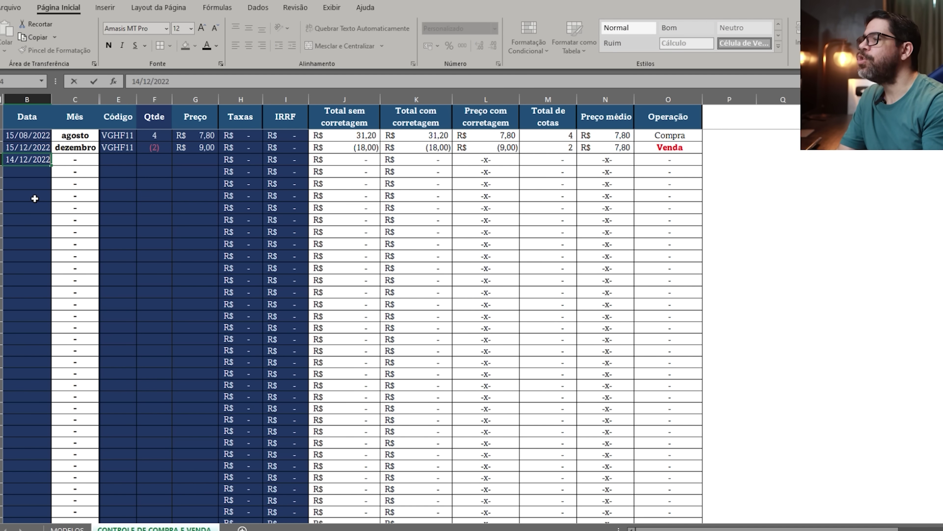
key("Tab")
type("MX")
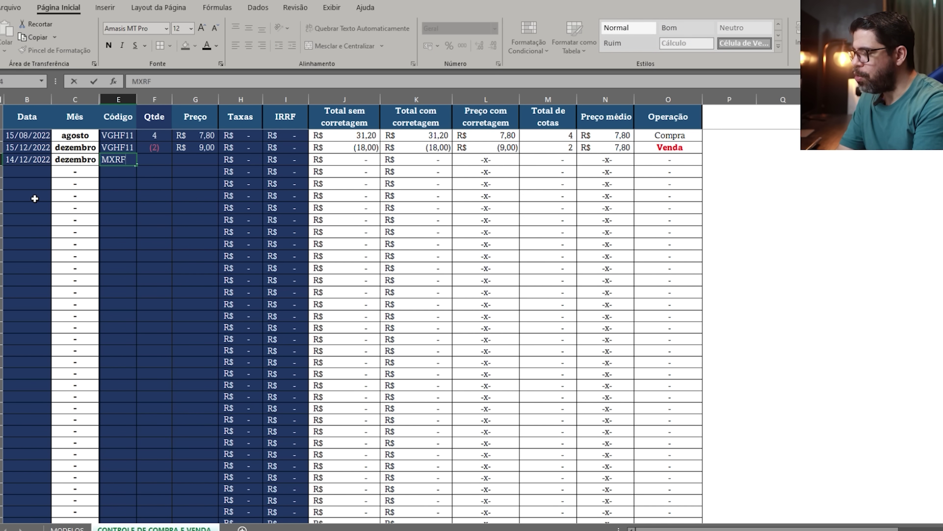
key("Tab")
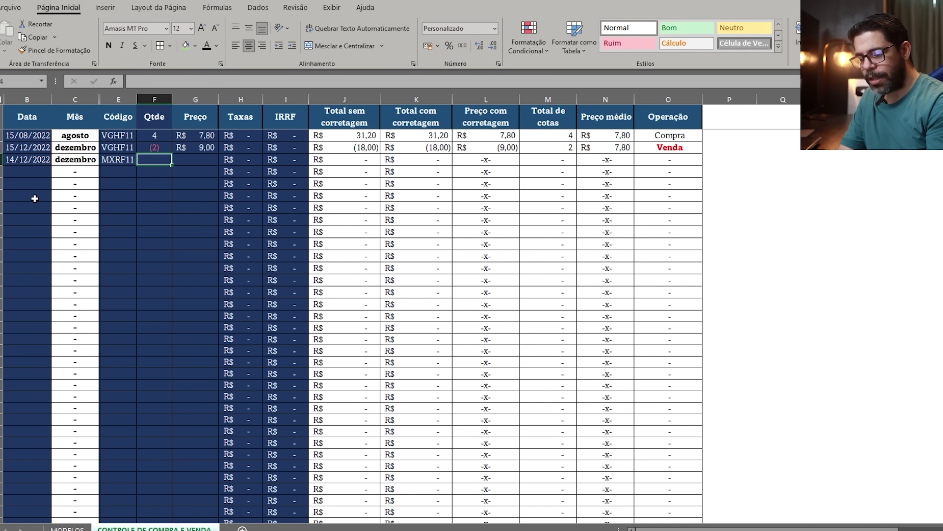
type("10")
key("Tab")
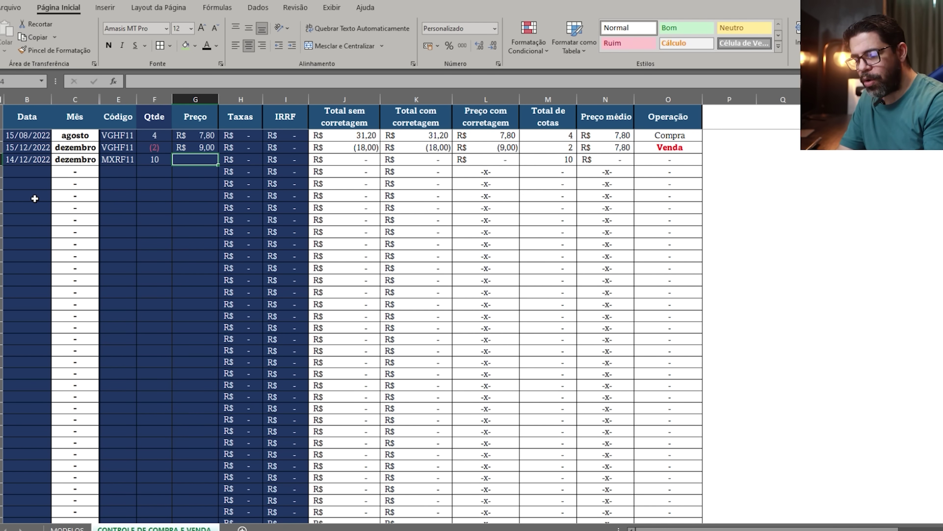
type("9,98")
key("Tab")
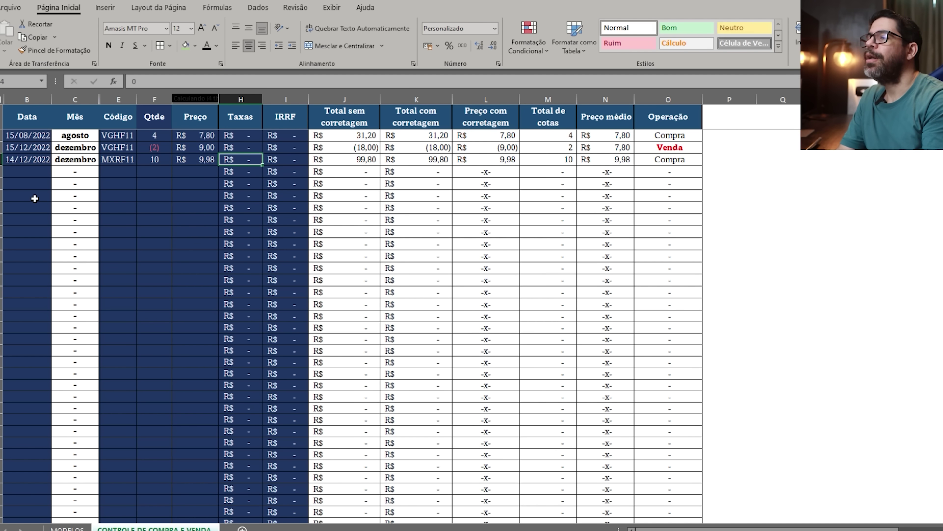
Check the MXRF11 code and share total, then move to the next empty date cell.
key("Tab")
key("Tab")
key("Tab")
key("Tab")
key("Tab")
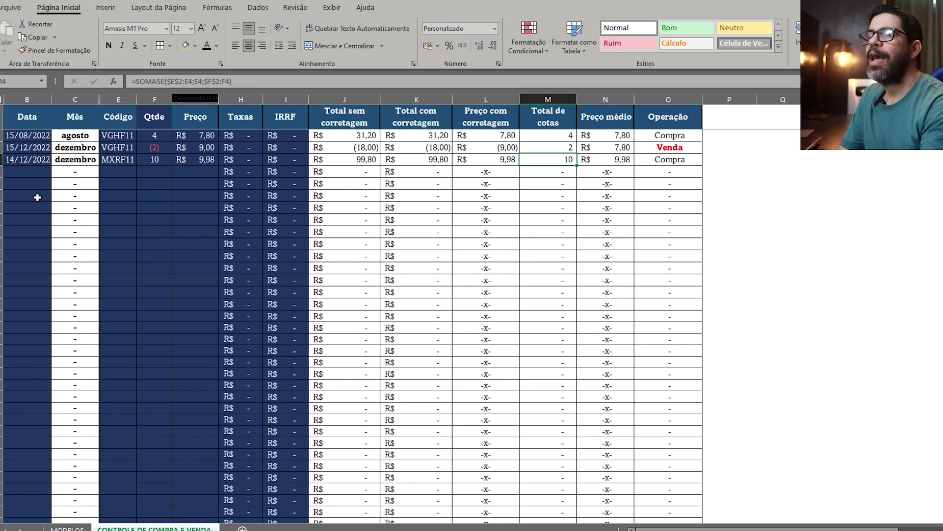
left_click(124, 162)
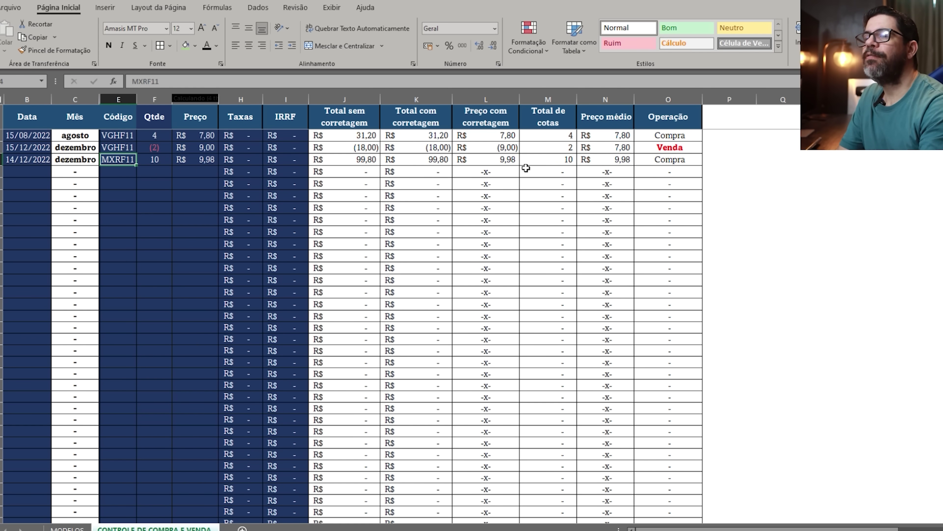
left_click(544, 162)
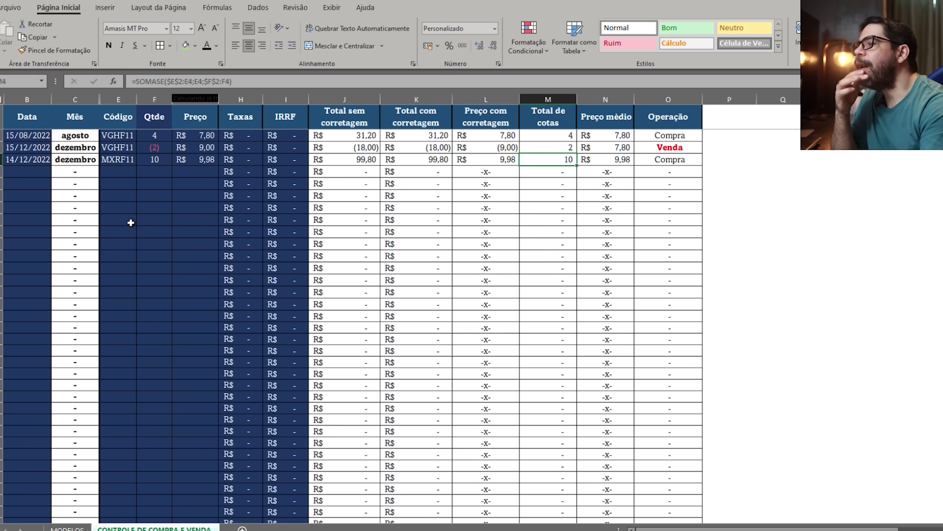
key("Return")
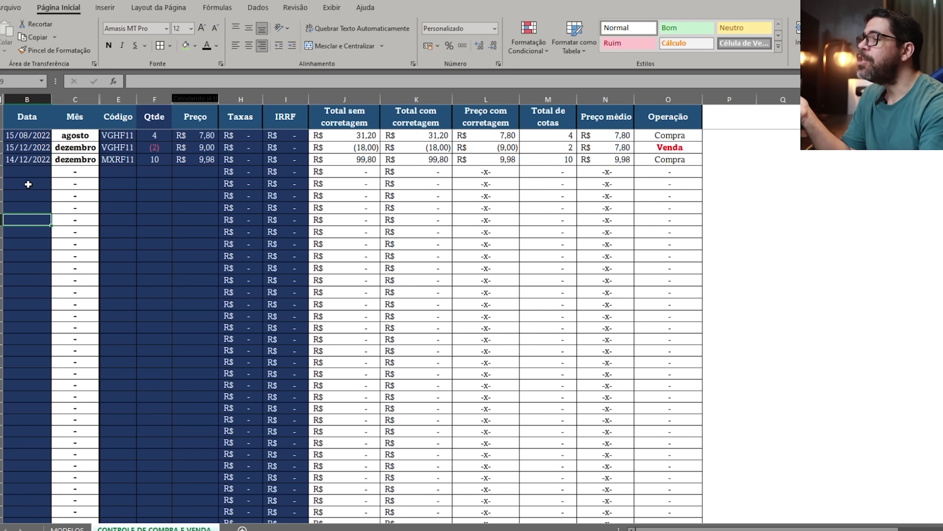
type("15/12")
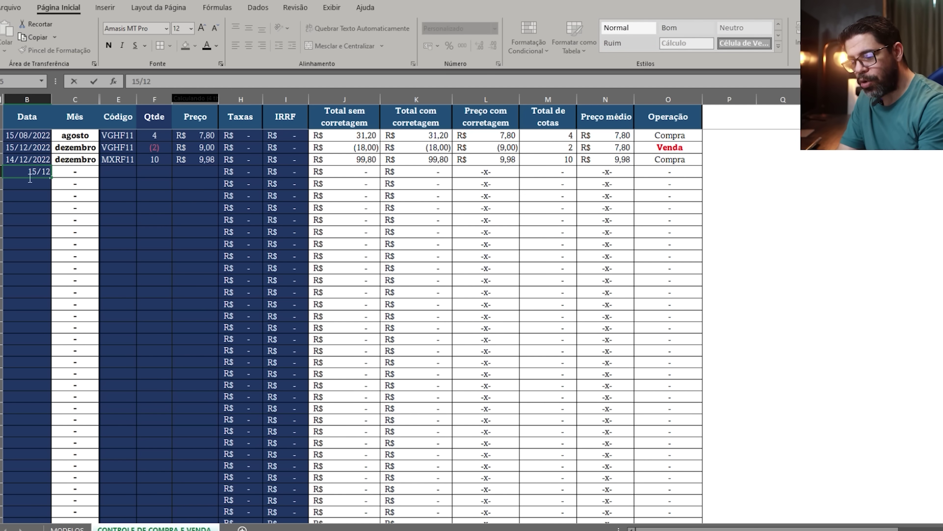
type("/2022")
key("Tab")
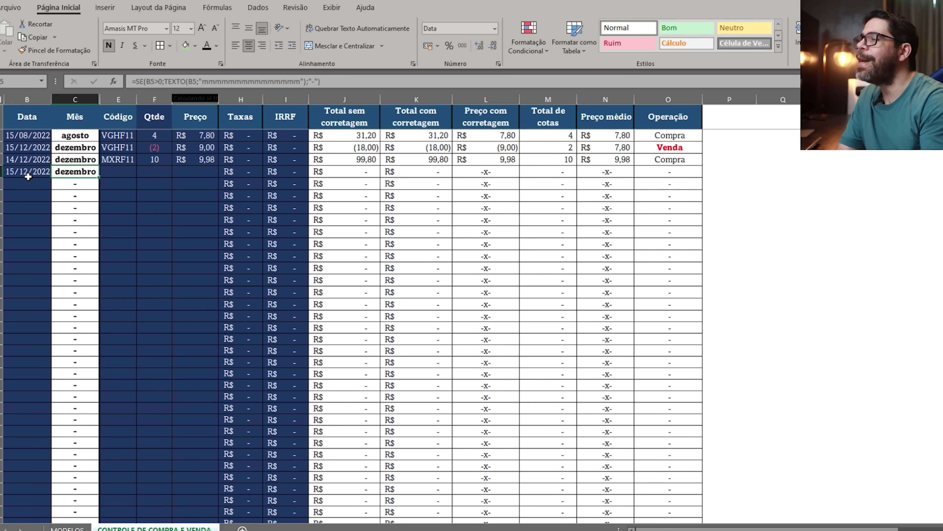
type("MXRF")
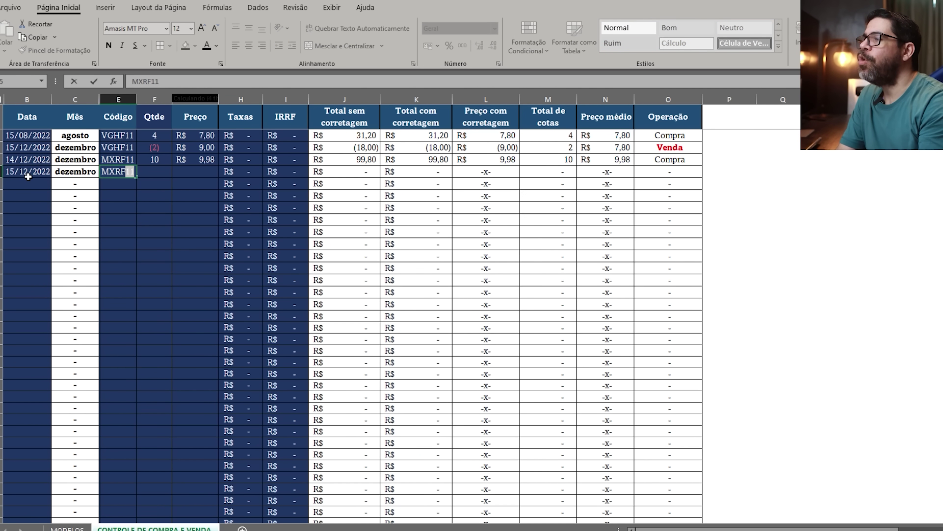
key("Tab")
type("5")
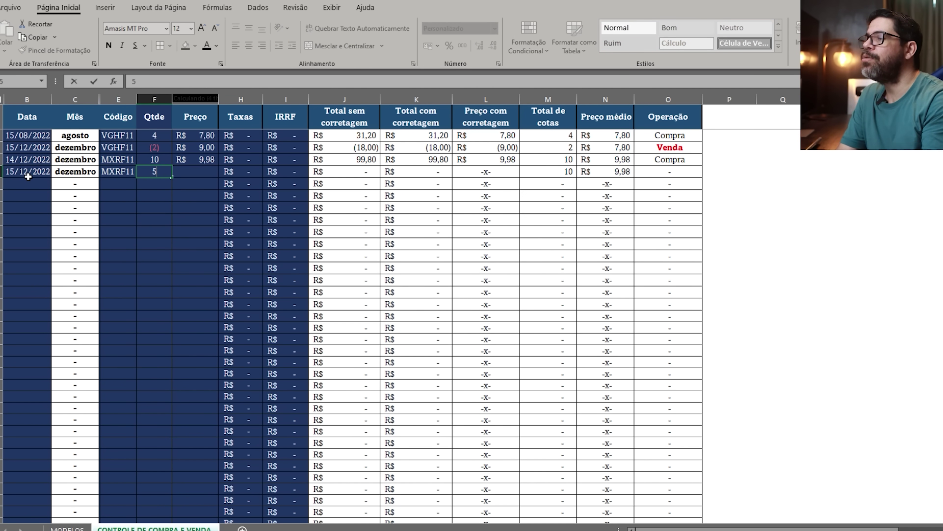
key("Tab")
type("9,97")
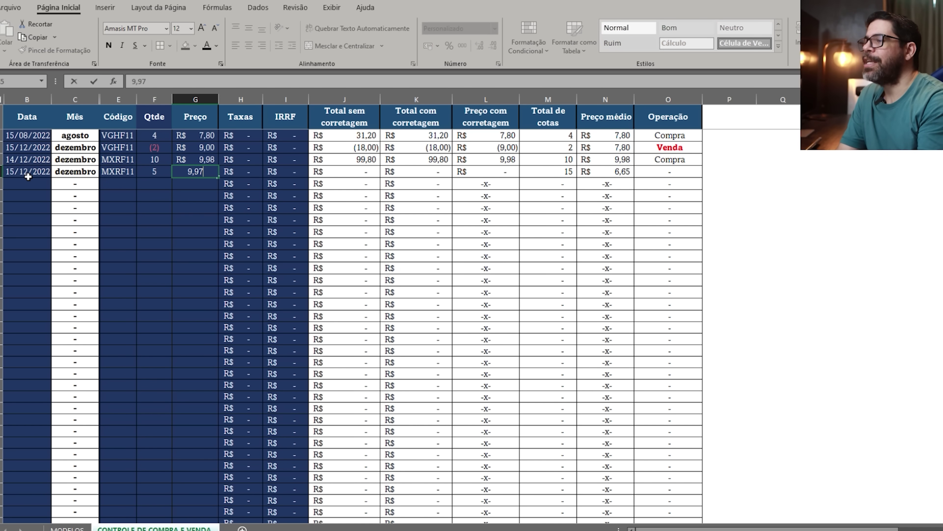
key("Tab")
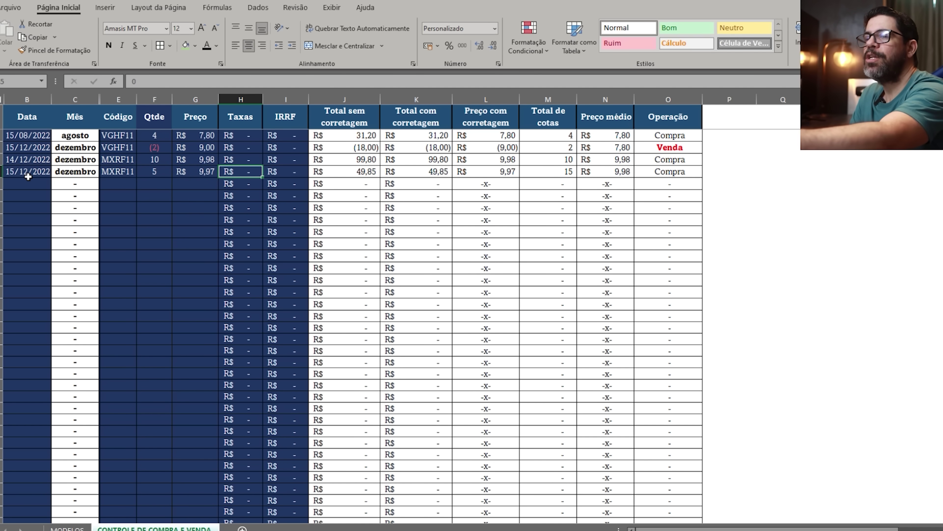
left_click(534, 174)
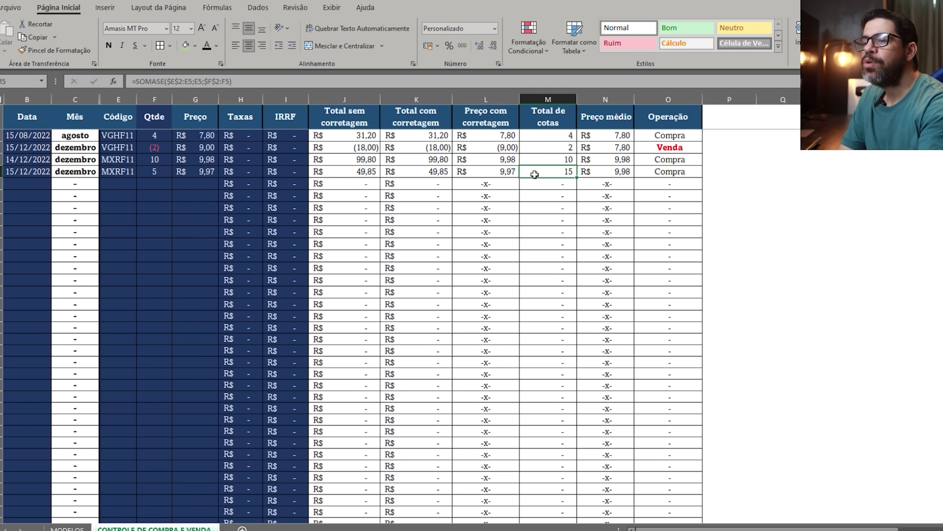
left_click(606, 178)
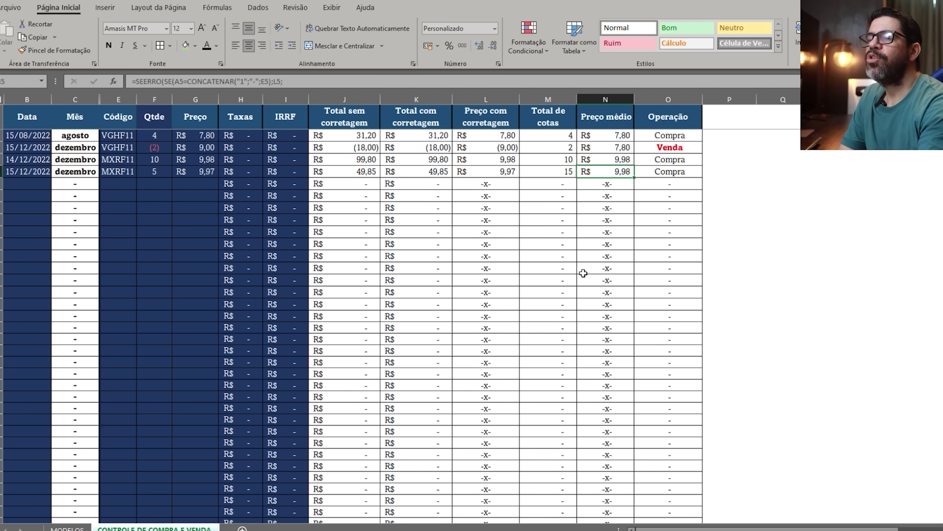
left_click(208, 176)
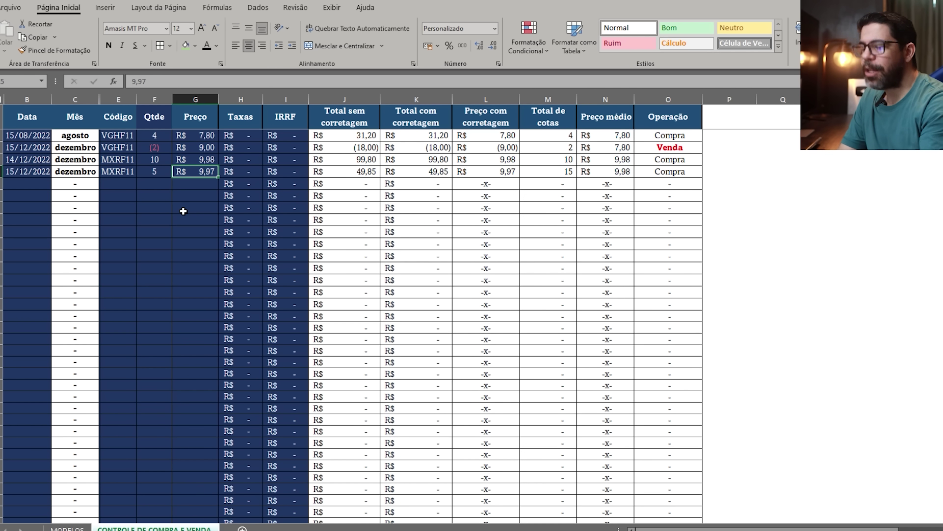
type("10,50")
left_click(606, 173)
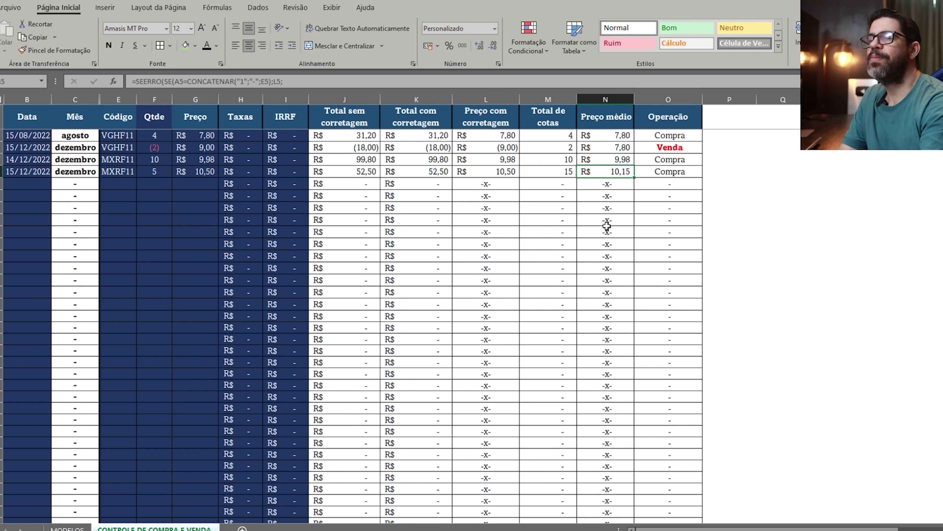
left_click(563, 172)
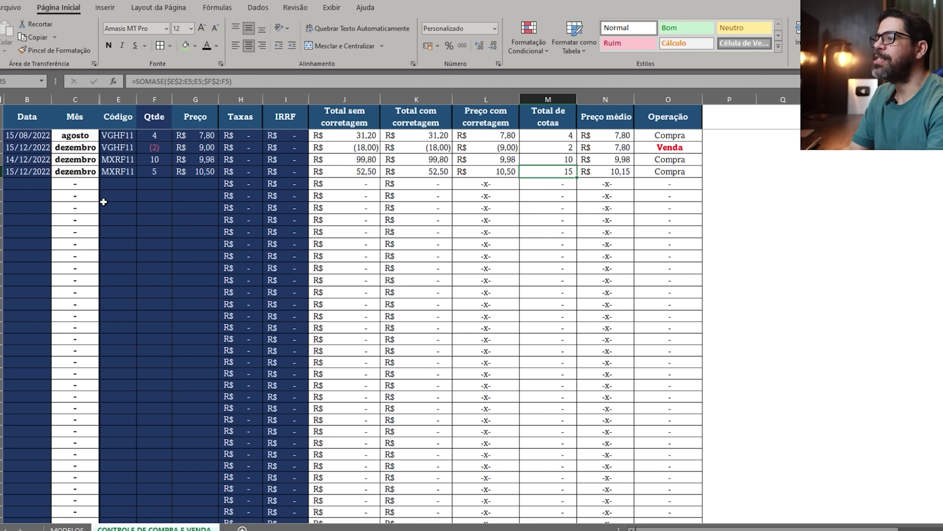
left_click(27, 179)
left_click(560, 177)
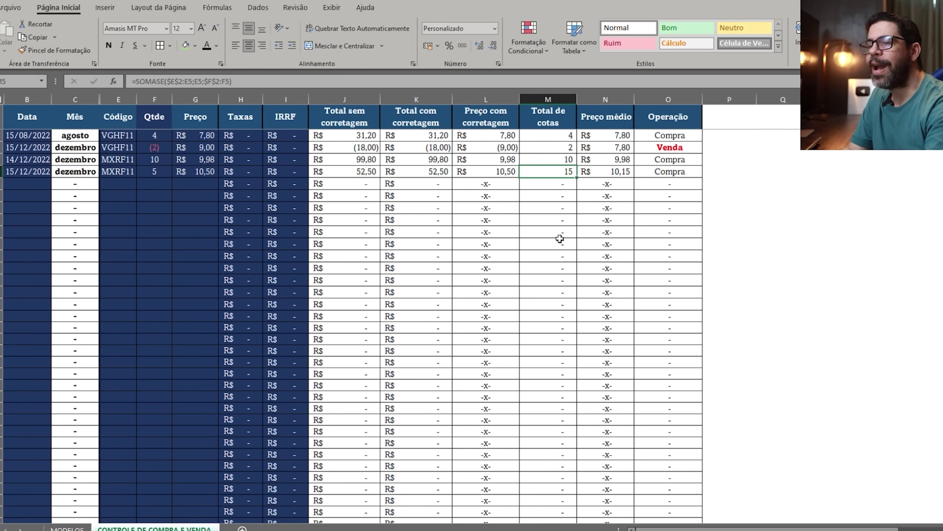
left_click(613, 172)
left_click(143, 233)
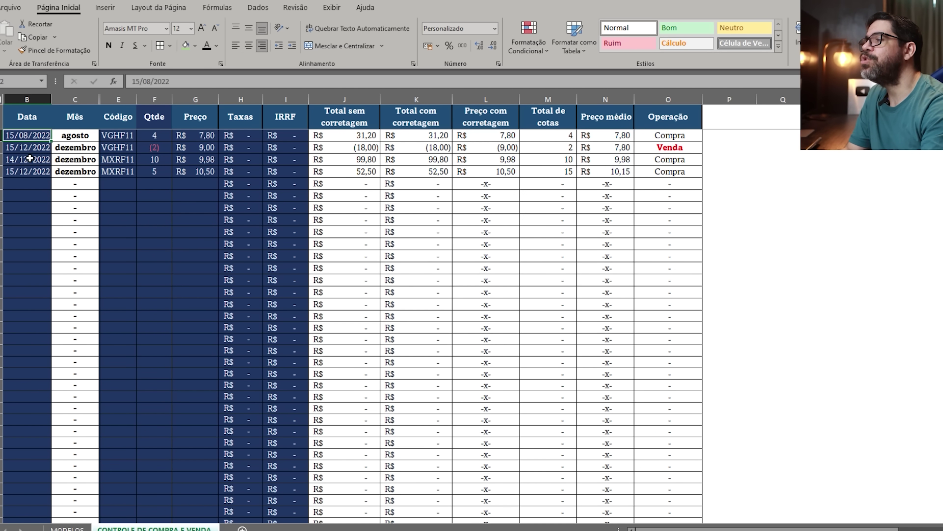
left_click(30, 257)
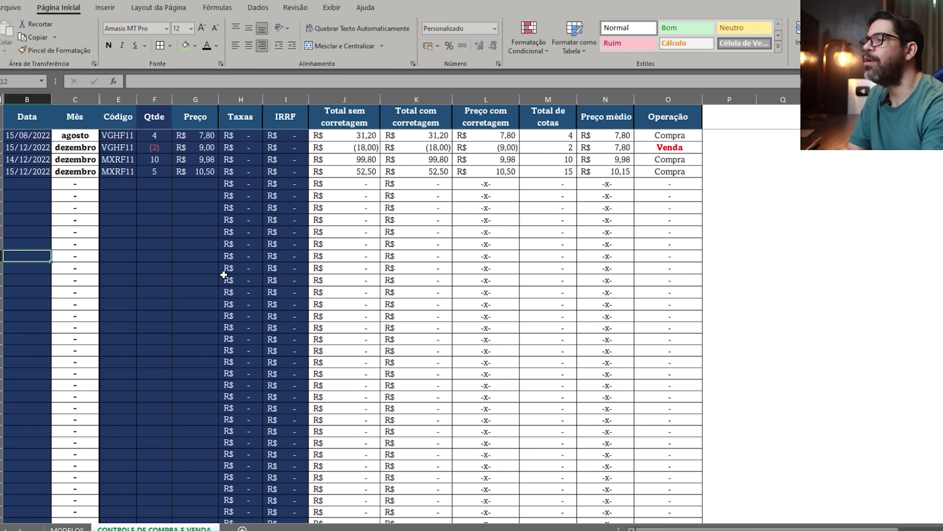
left_click(123, 120)
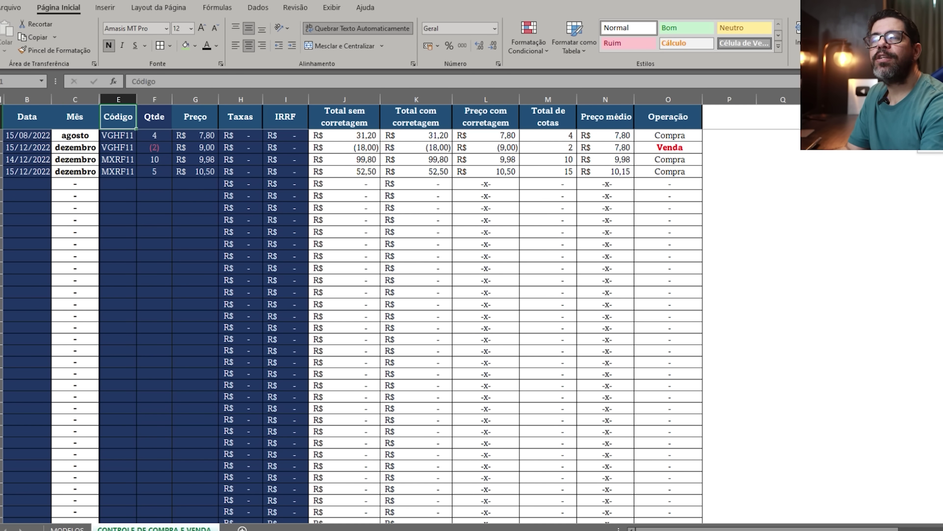
key("ctrl+shift+l")
key("alt+Down")
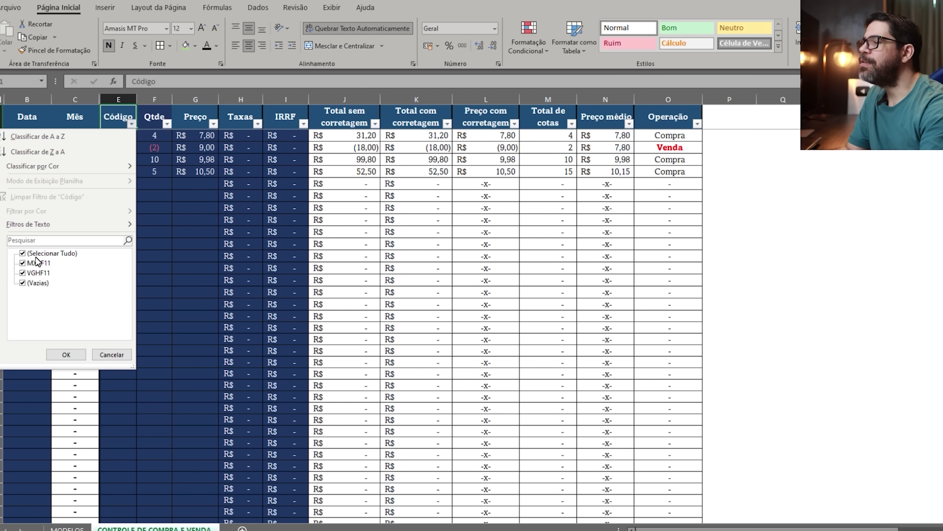
left_click(23, 254)
left_click(21, 273)
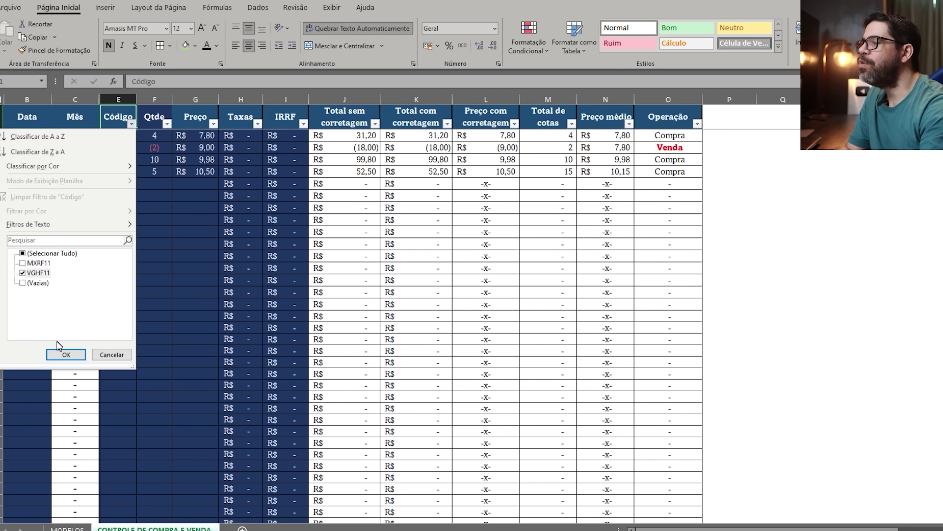
left_click(66, 355)
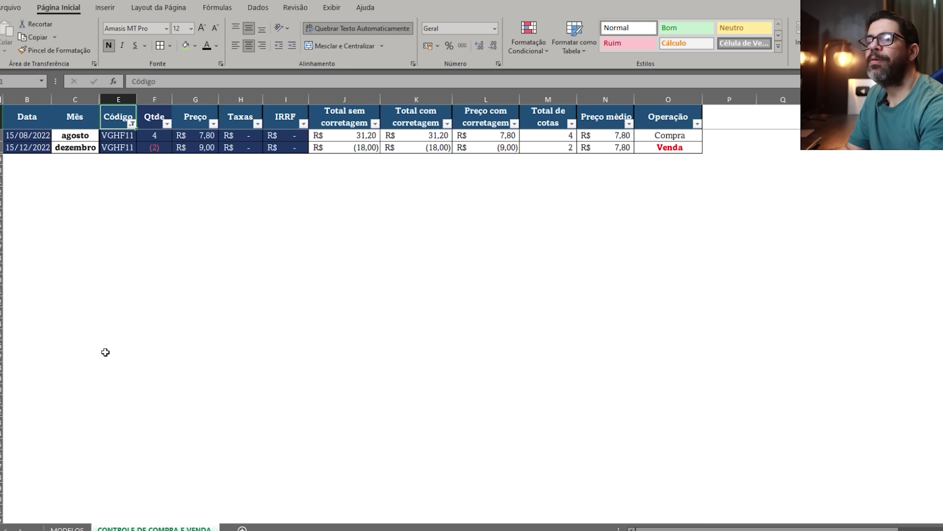
left_click(571, 150)
key("Up")
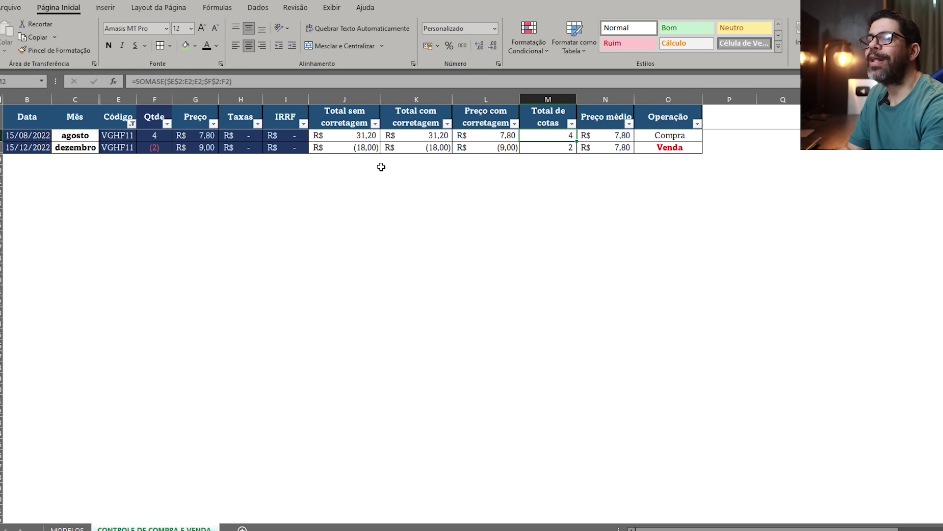
left_click(164, 150)
left_click(132, 123)
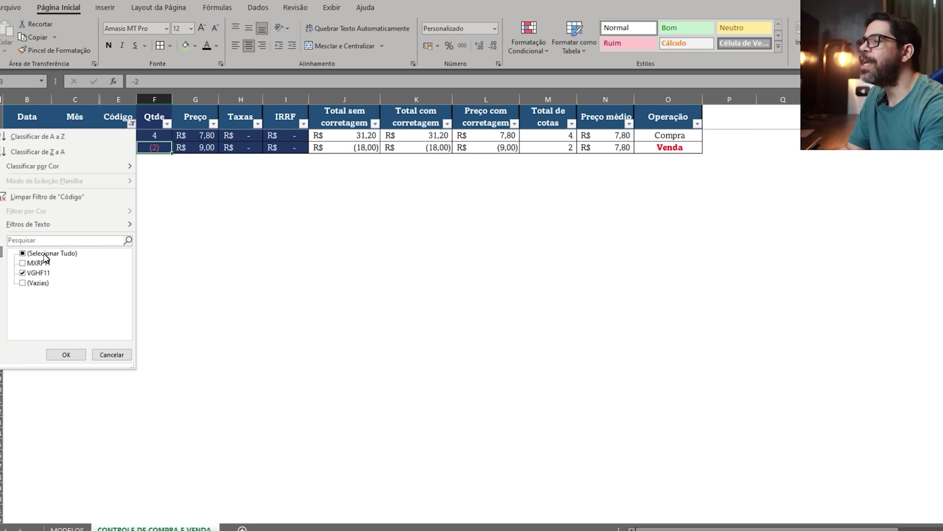
left_click(27, 254)
left_click(27, 255)
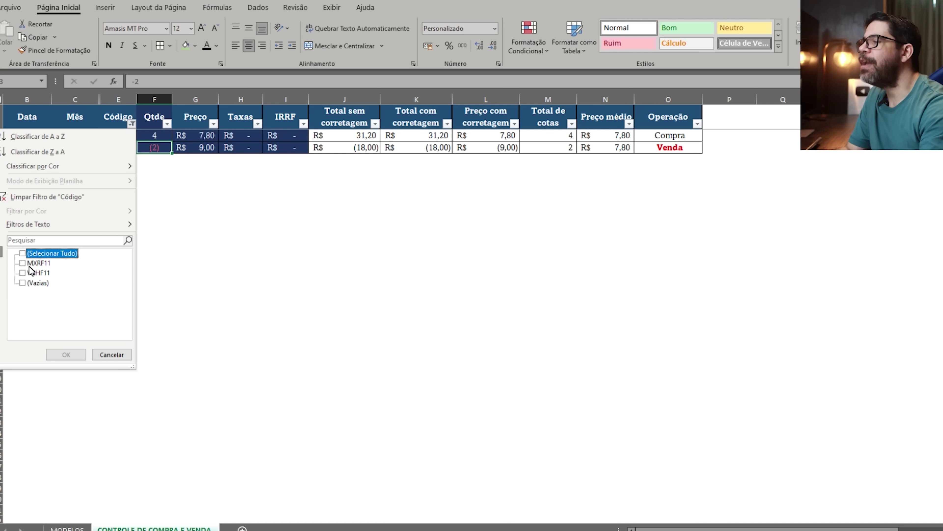
left_click(25, 264)
left_click(67, 354)
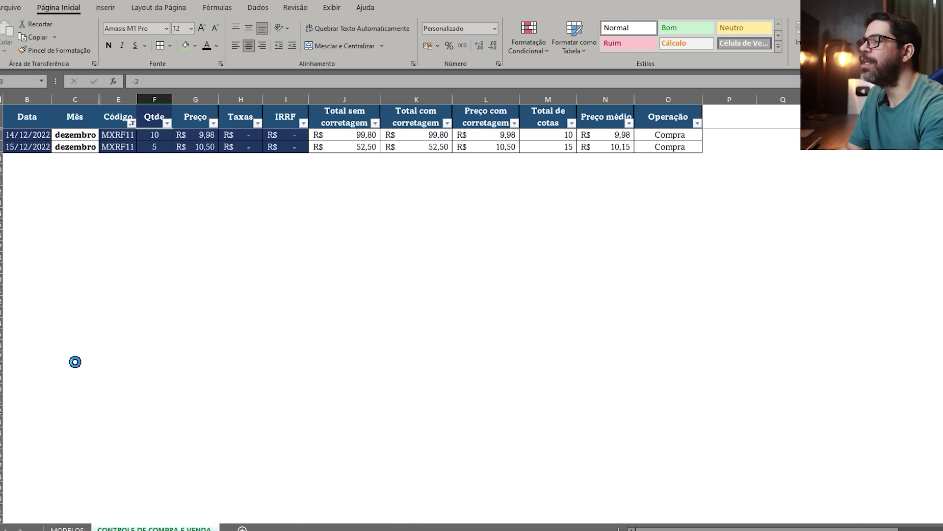
left_click(188, 291)
left_click(556, 164)
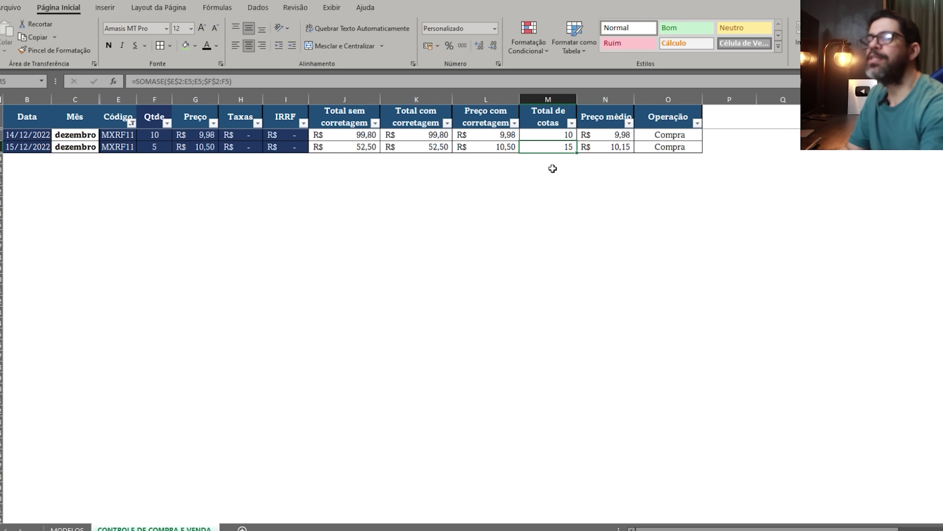
left_click(163, 138)
left_click(155, 150)
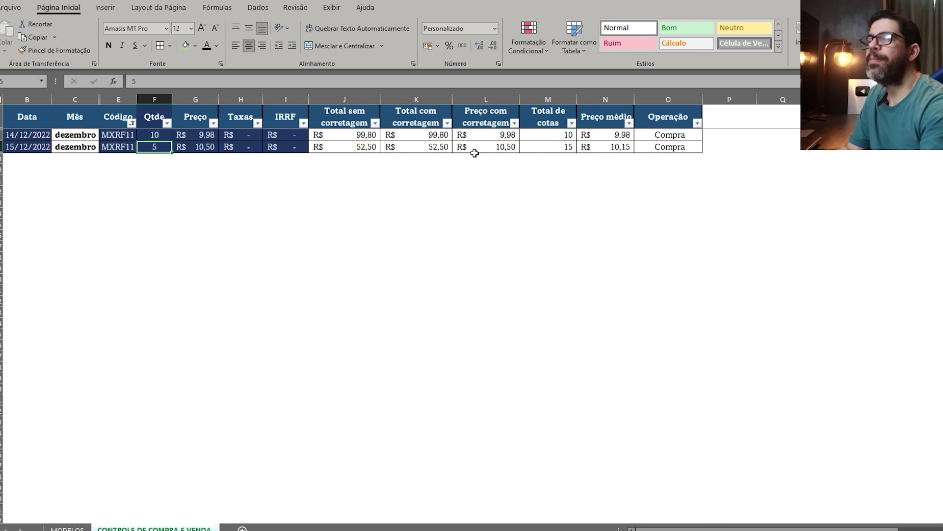
left_click(553, 148)
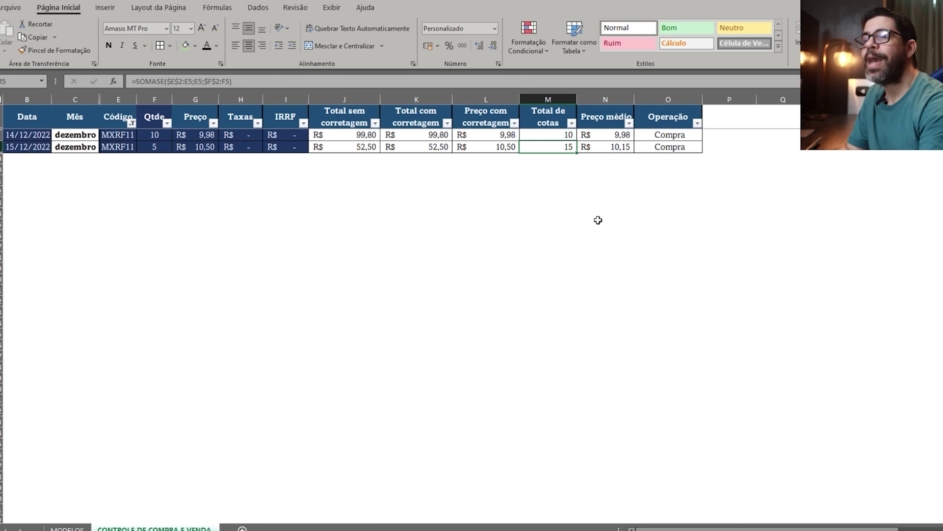
left_click(613, 148)
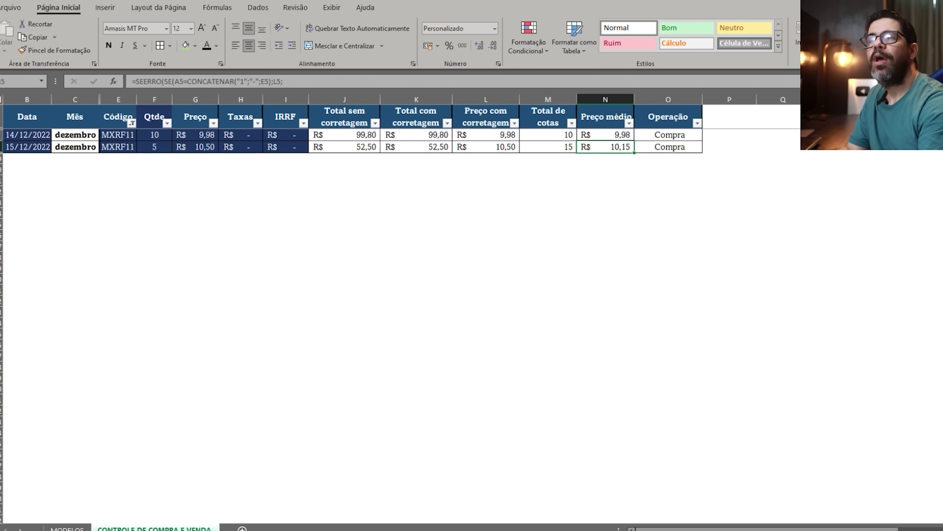
key("ctrl+shift+l")
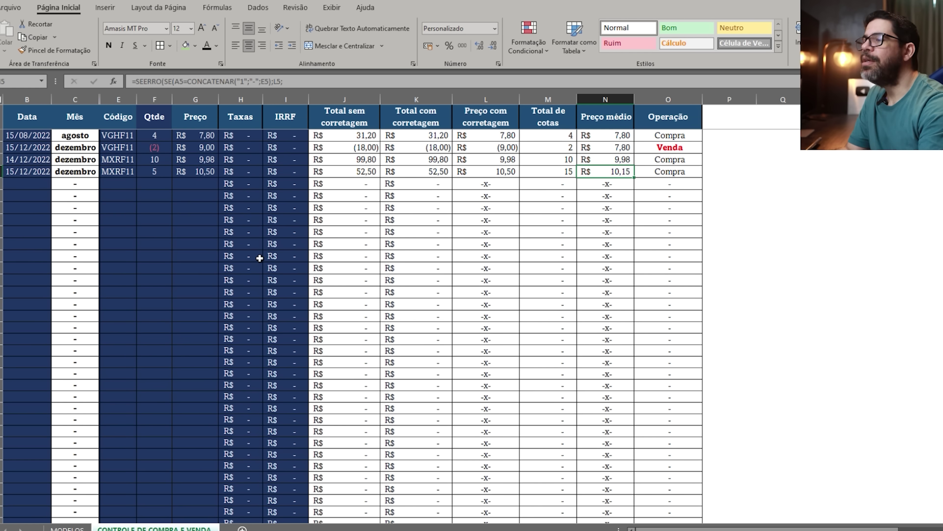
Review the dates and asset codes of the recorded trades.
left_click(142, 258)
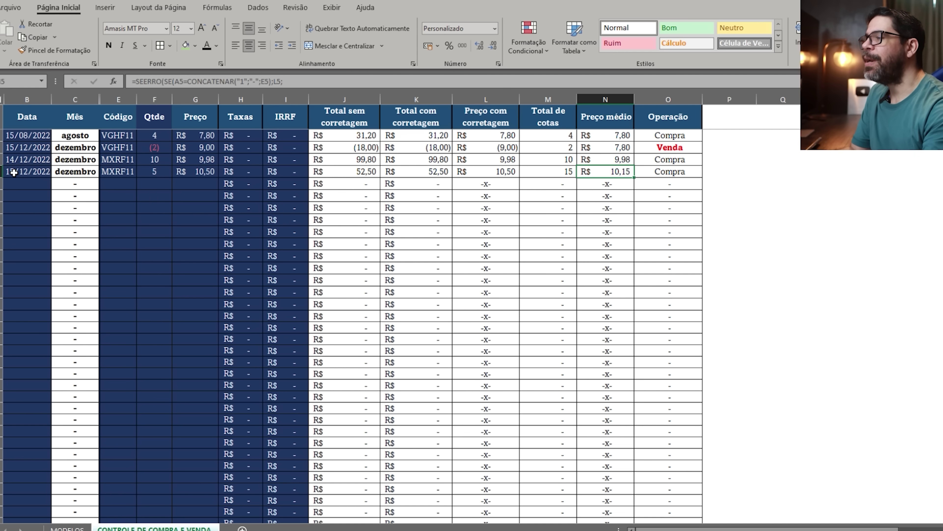
left_click(27, 169)
left_click(27, 158)
left_click(26, 147)
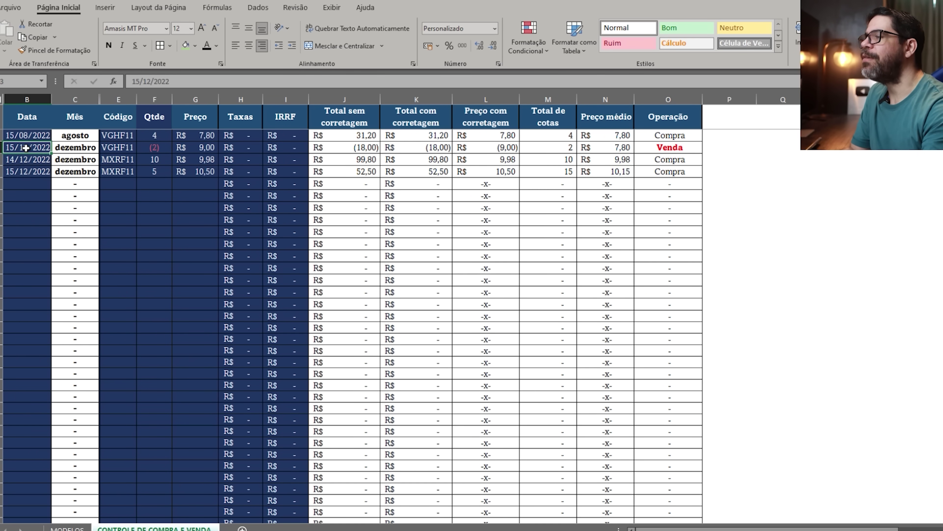
left_click(36, 140)
left_click(69, 141)
left_click(110, 138)
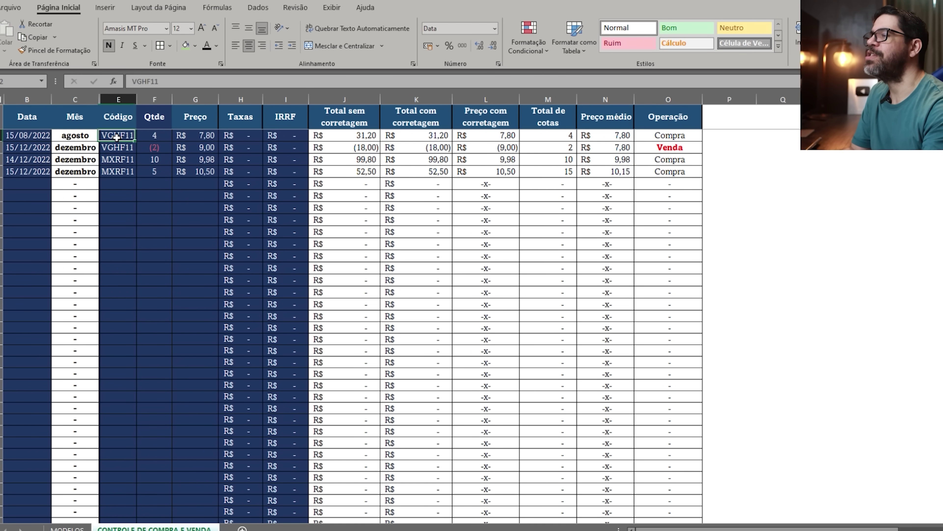
left_click(129, 159)
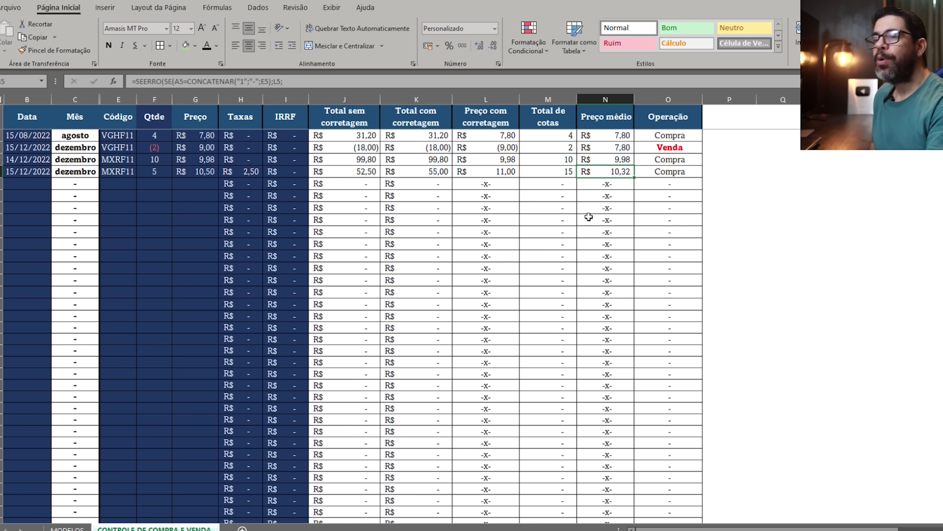
Verify the MXRF11 average price of 10,32 and its SOMASE share total on the 15/12/2022 row.
left_click(599, 197)
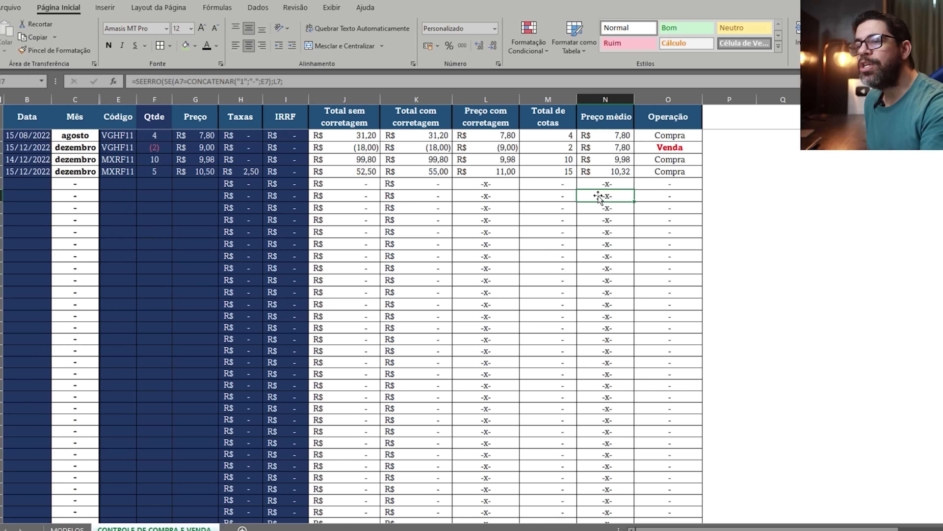
left_click(610, 176)
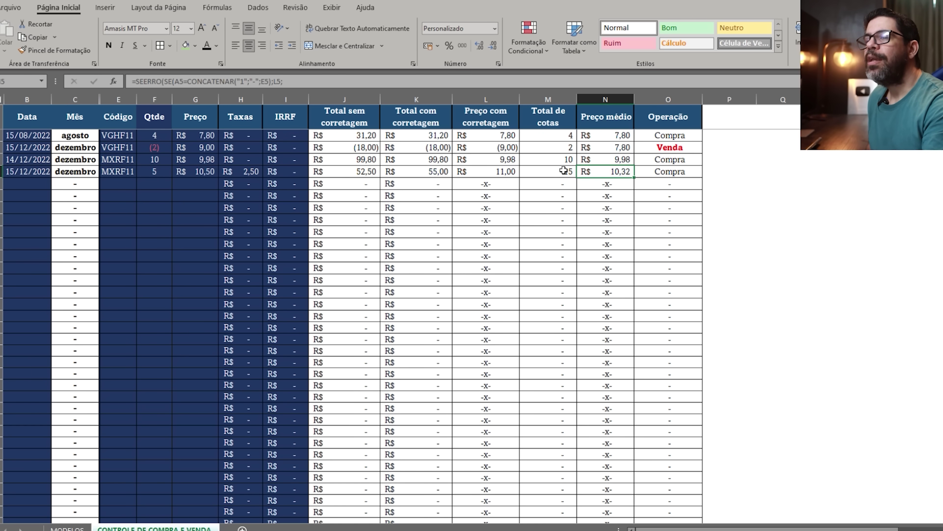
left_click(555, 173)
left_click(608, 177)
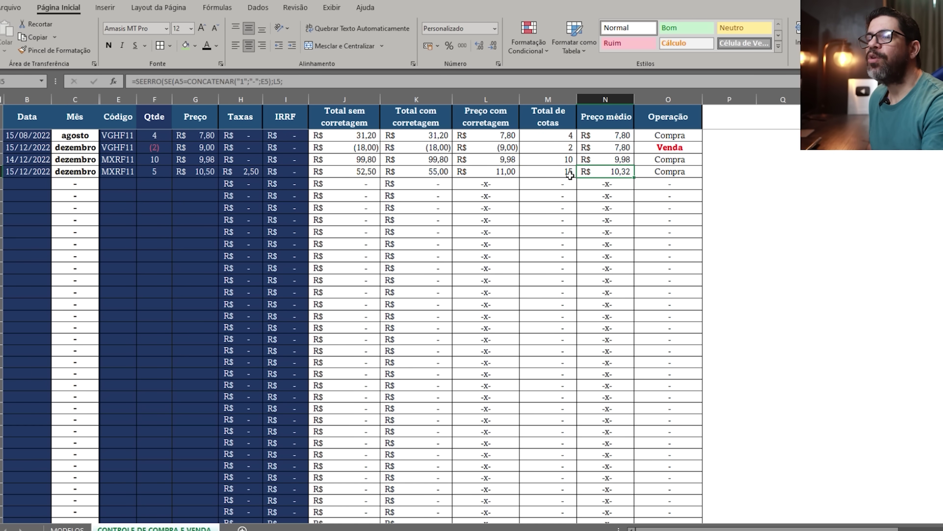
left_click(569, 176)
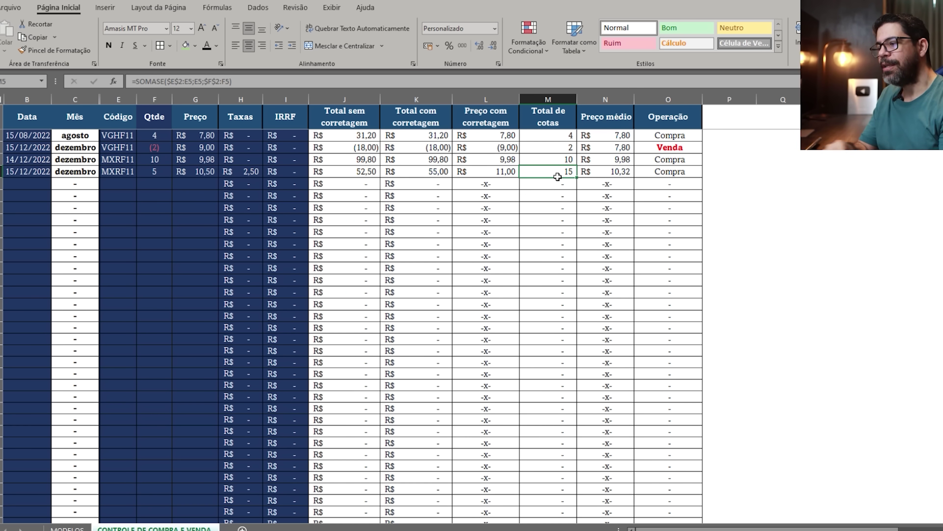
left_click(424, 353)
left_click(38, 208)
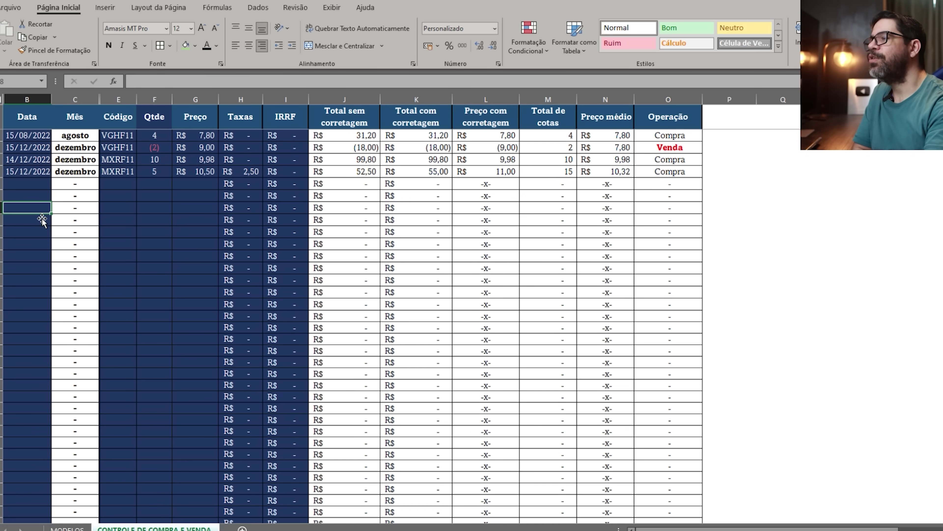
left_click(21, 176)
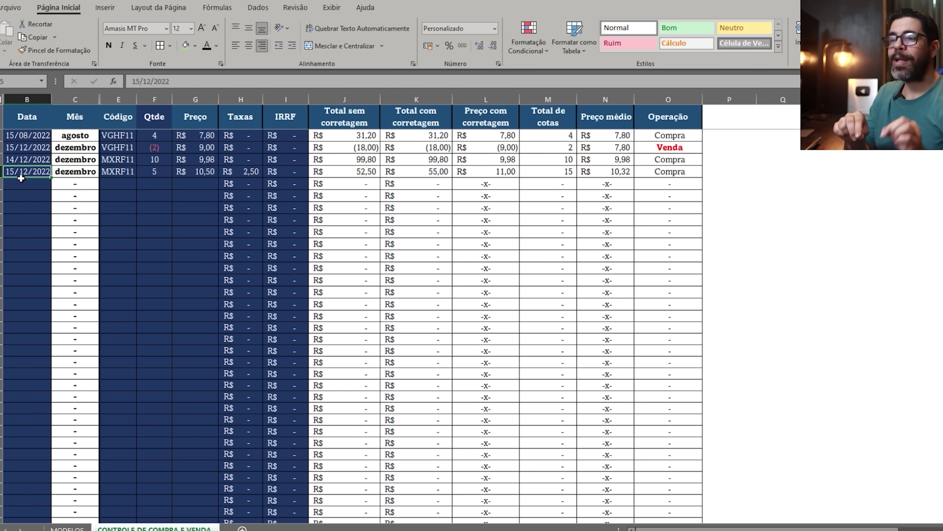